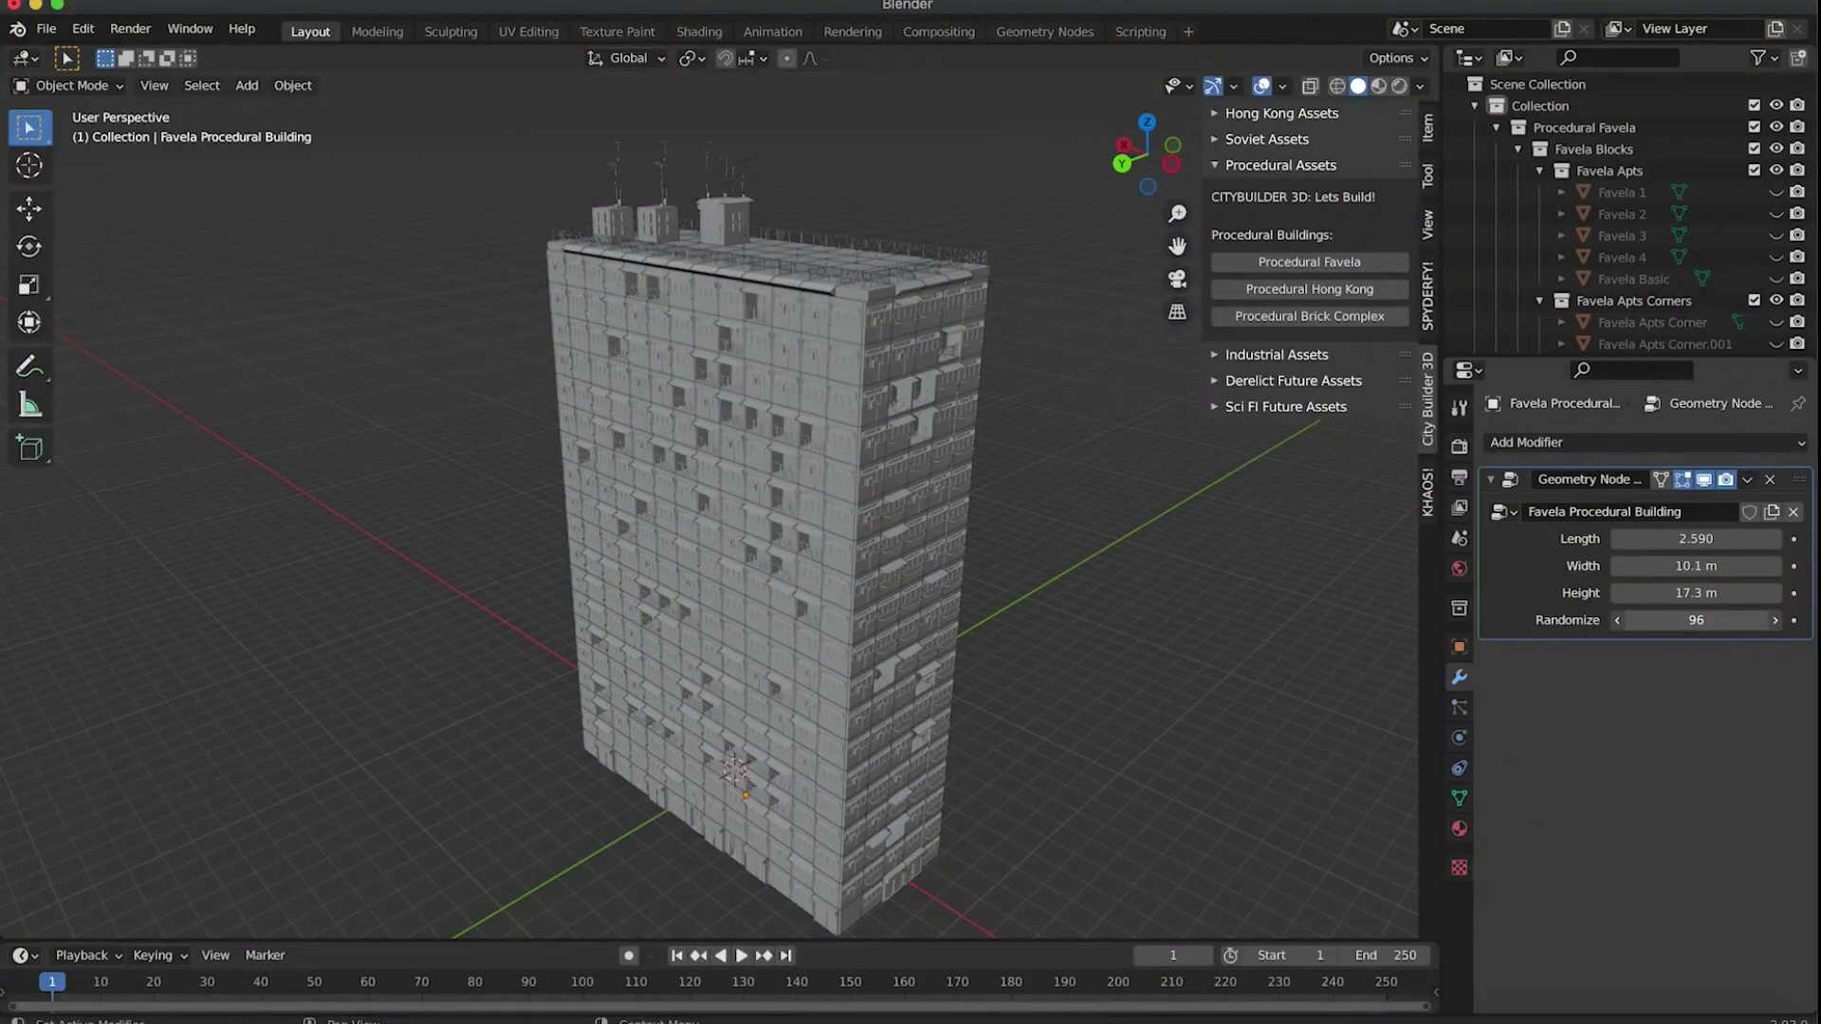
Cycle the Randomize value through several random favela building variations
left_click_drag(1696, 619, 1637, 619)
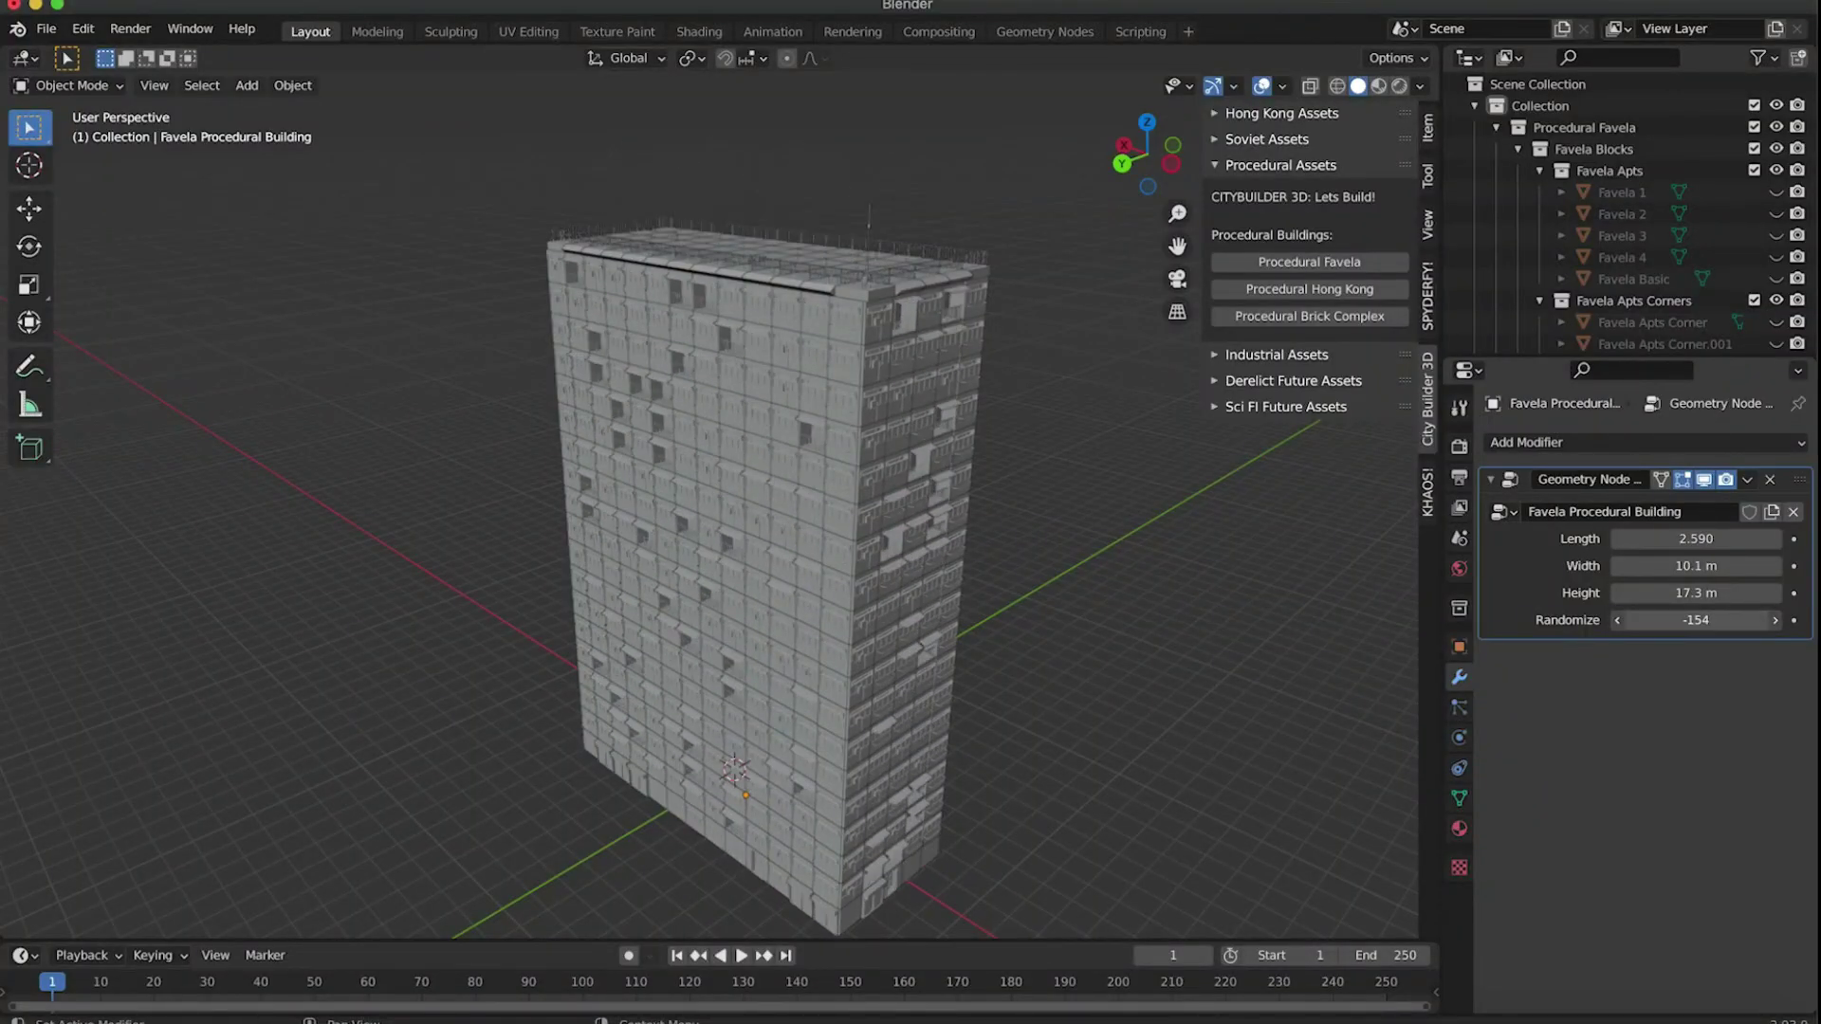
middle_click_drag(940, 410, 976, 365)
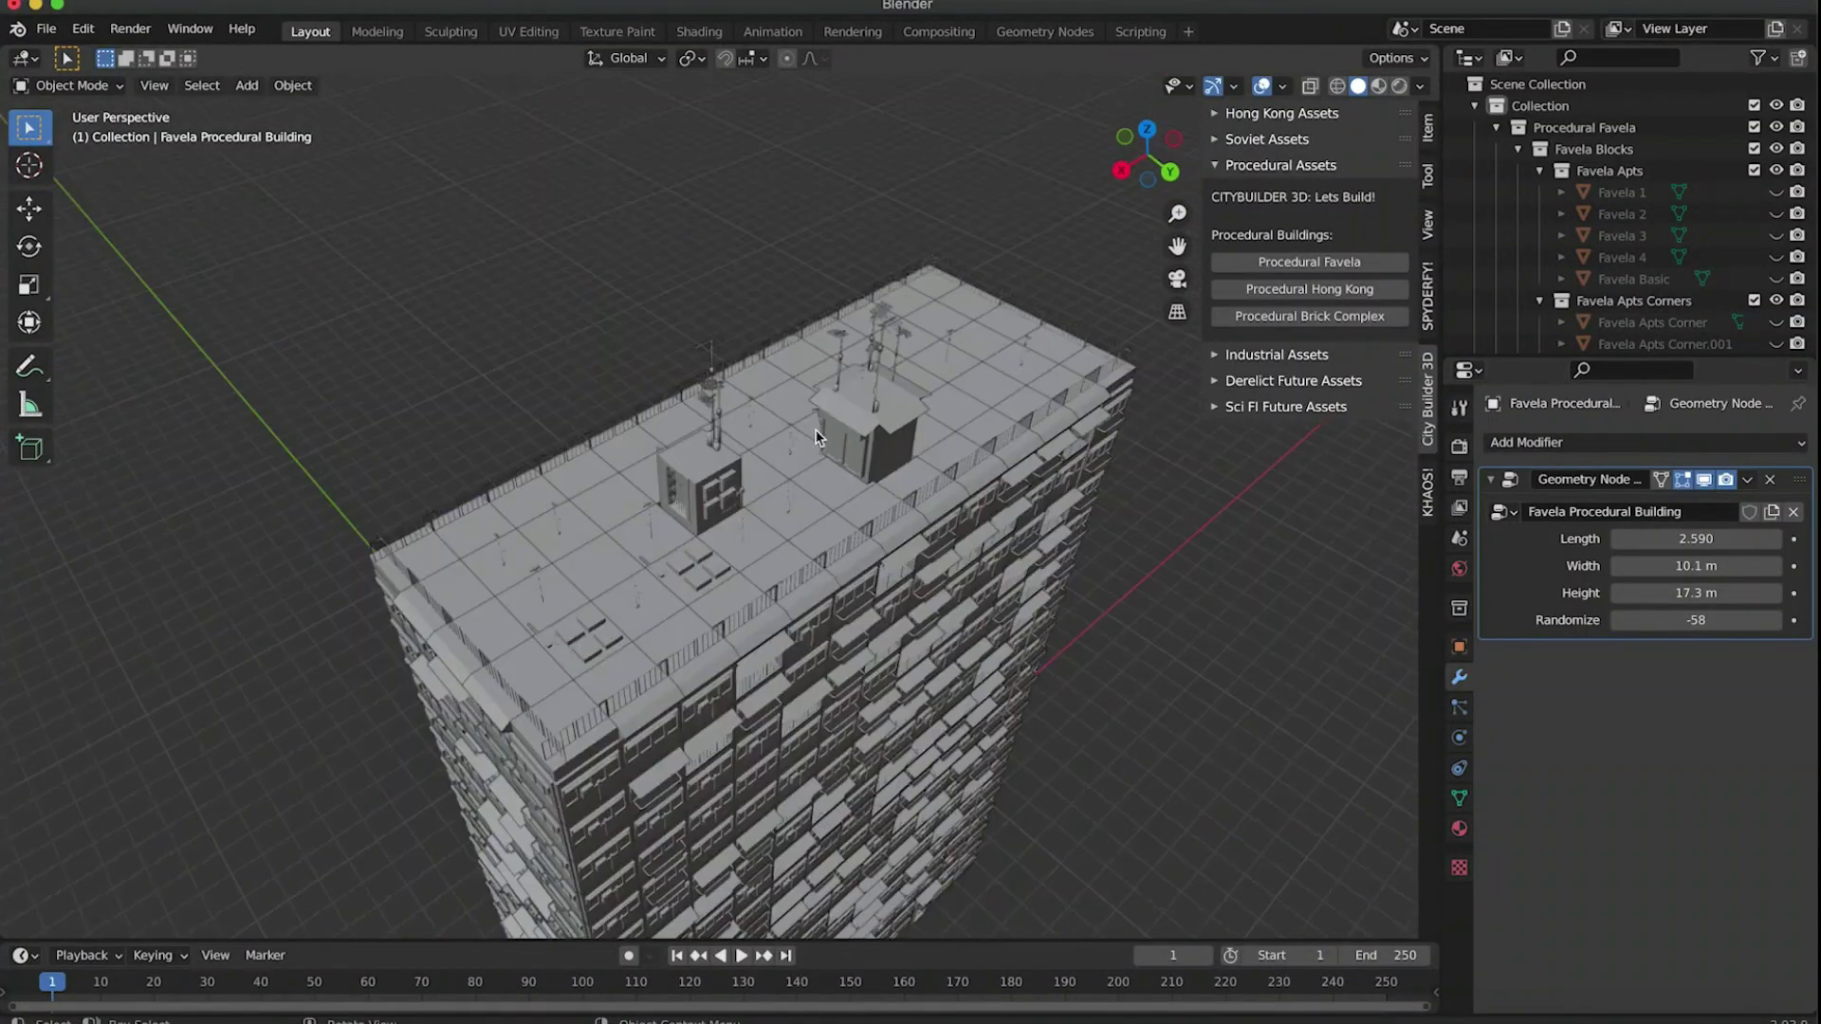
left_click_drag(1696, 619, 1637, 620)
middle_click_drag(996, 598, 708, 650)
Replace the selected favela tower with a procedural Hong Kong building
left_click(899, 613)
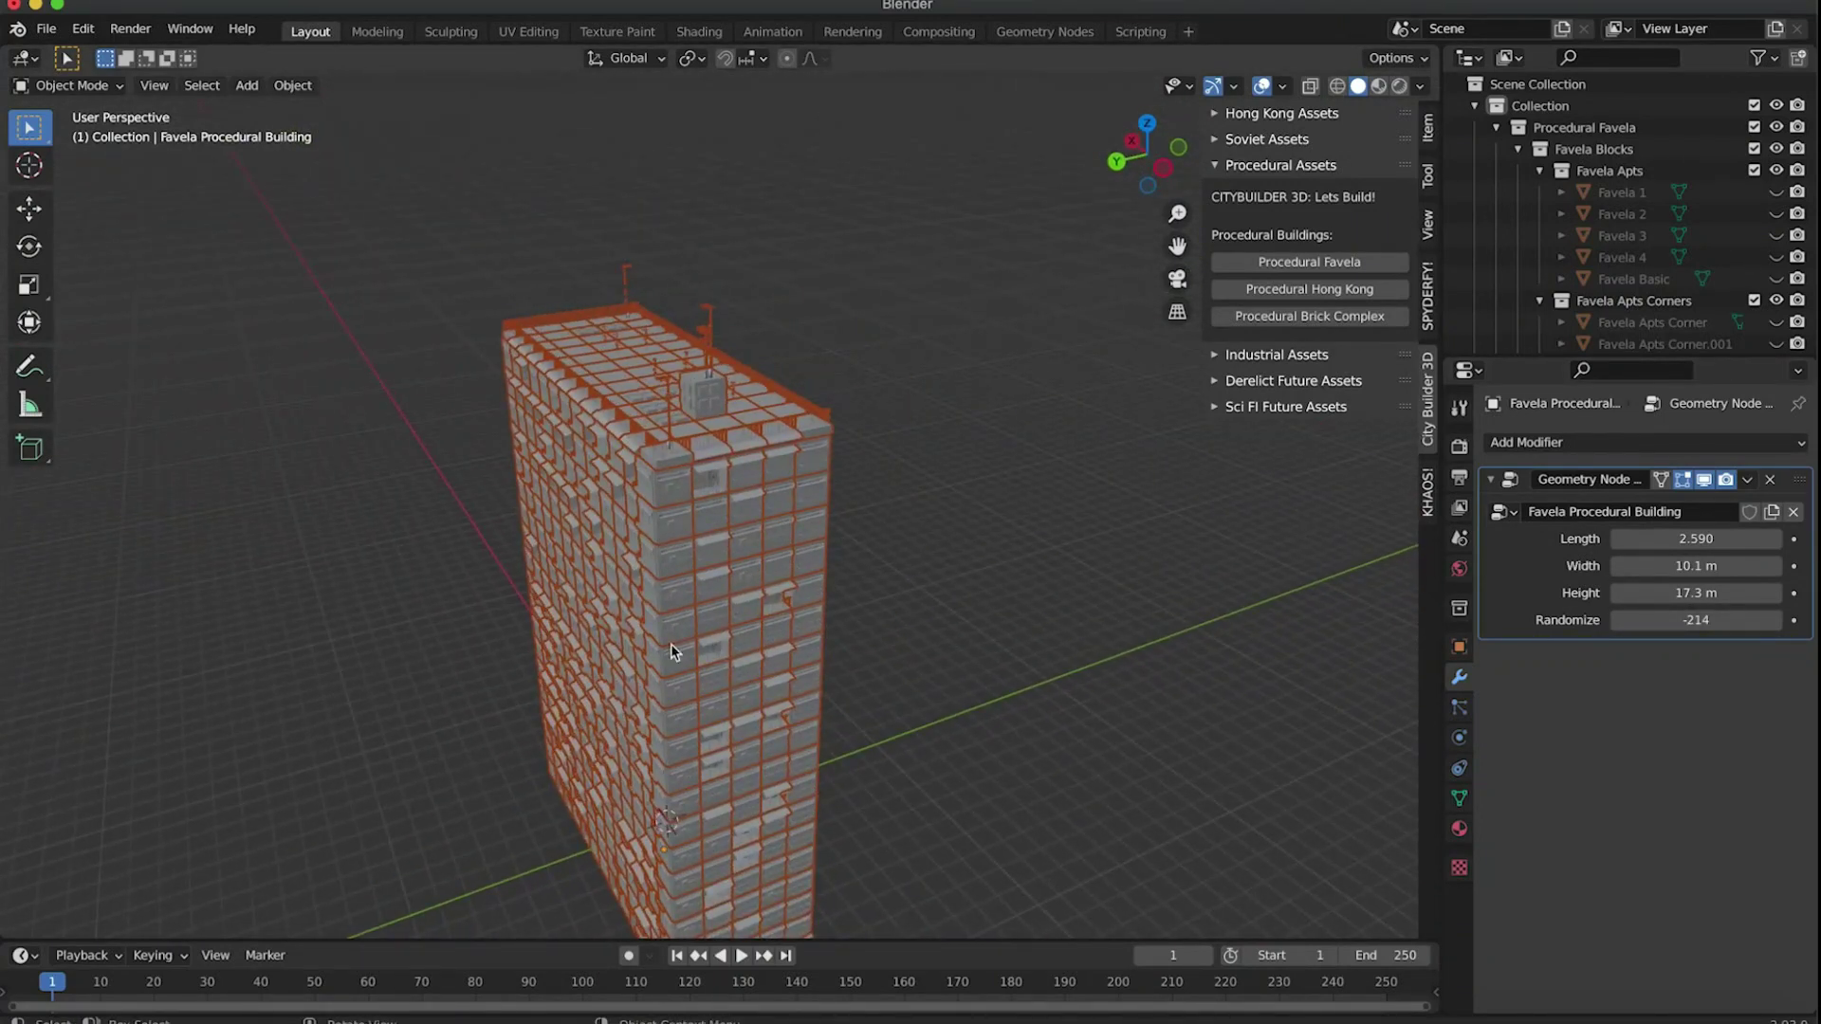
middle_click_drag(669, 498, 590, 486)
left_click(739, 434)
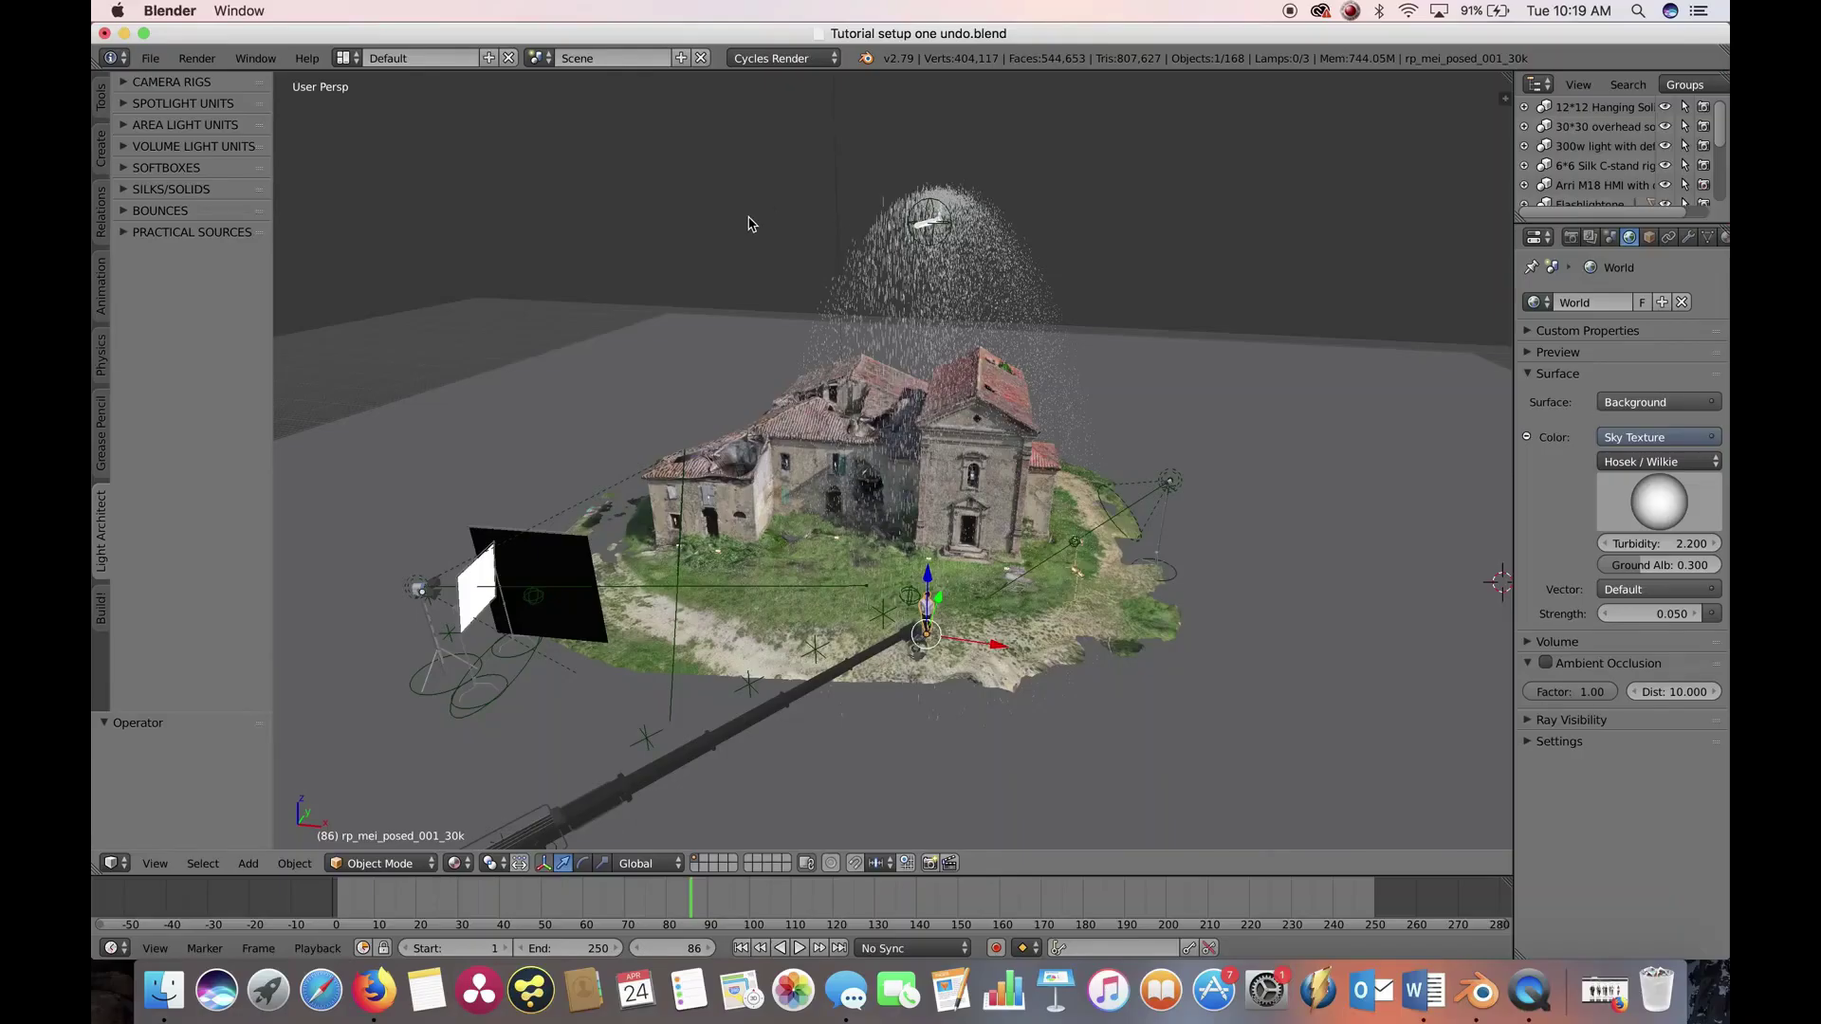
Remove the lights, rain and crane rig, leaving only the house scan and the woman
middle_click_drag(751, 223, 647, 431)
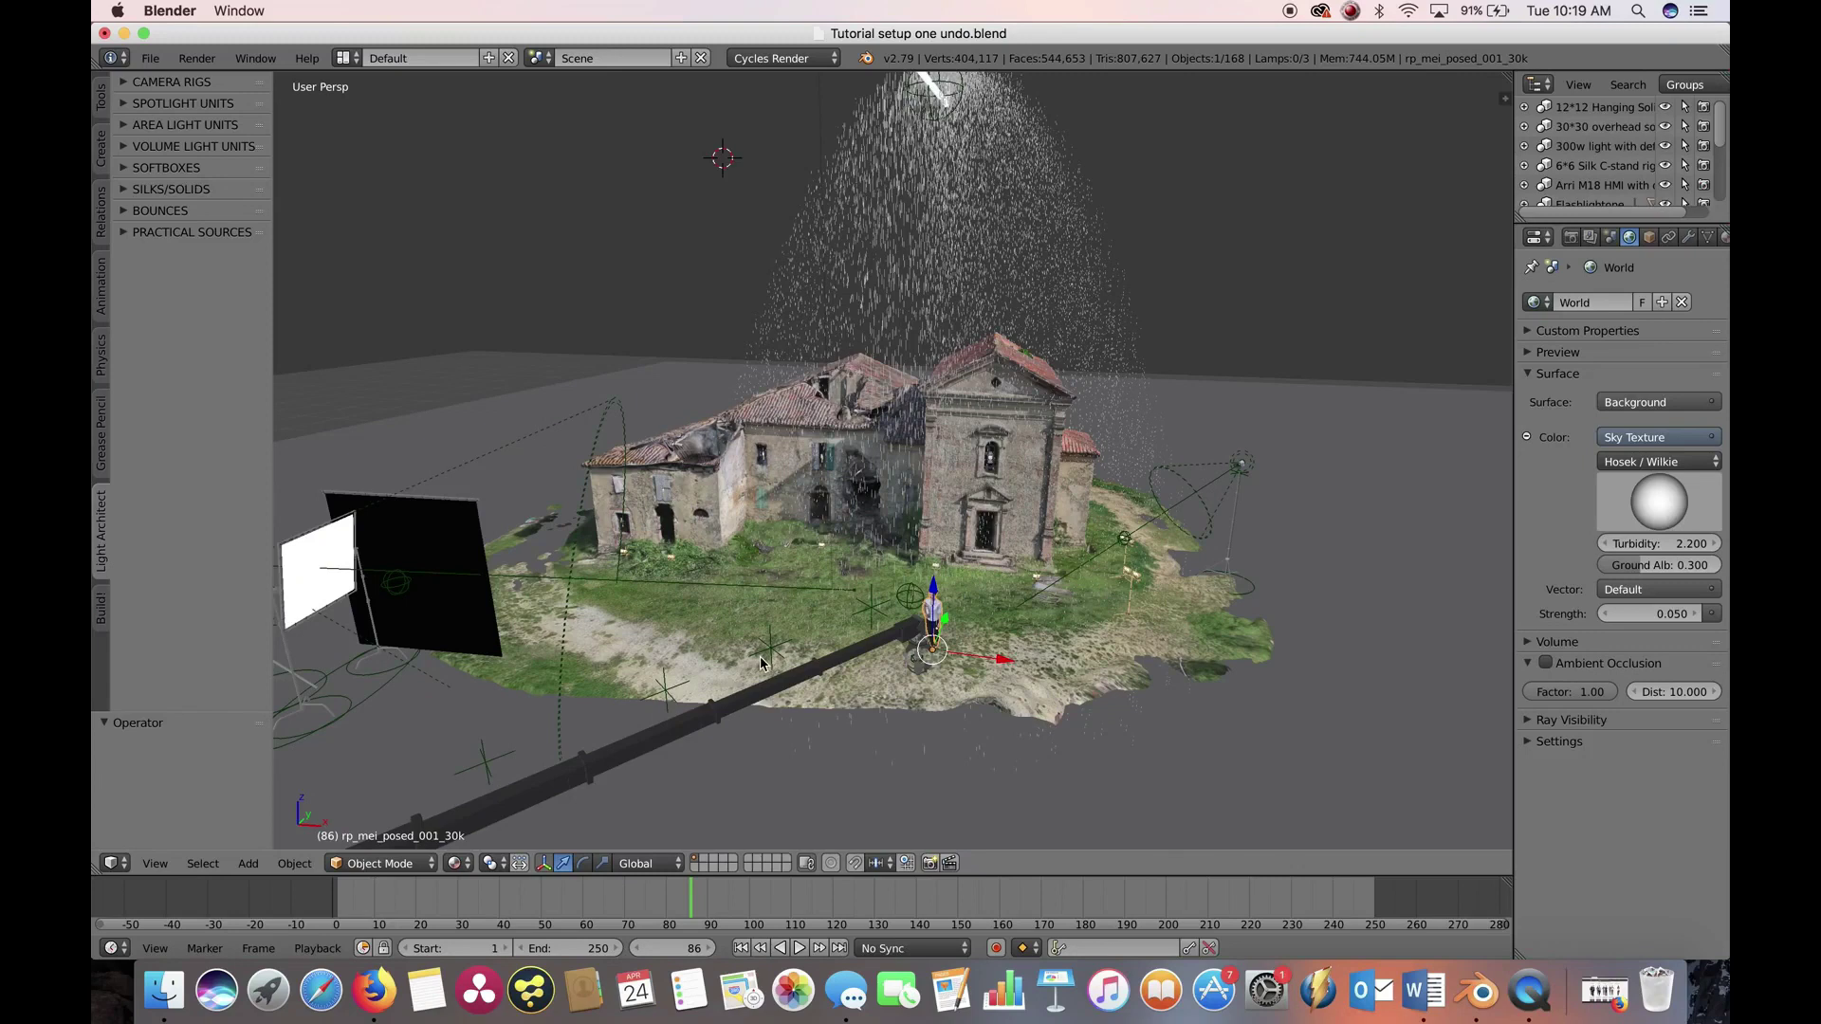
scroll(648, 430, "down", 2)
scroll(637, 412, "down", 2)
scroll(637, 413, "up", 2)
scroll(901, 303, "down", 2)
scroll(899, 303, "up", 2)
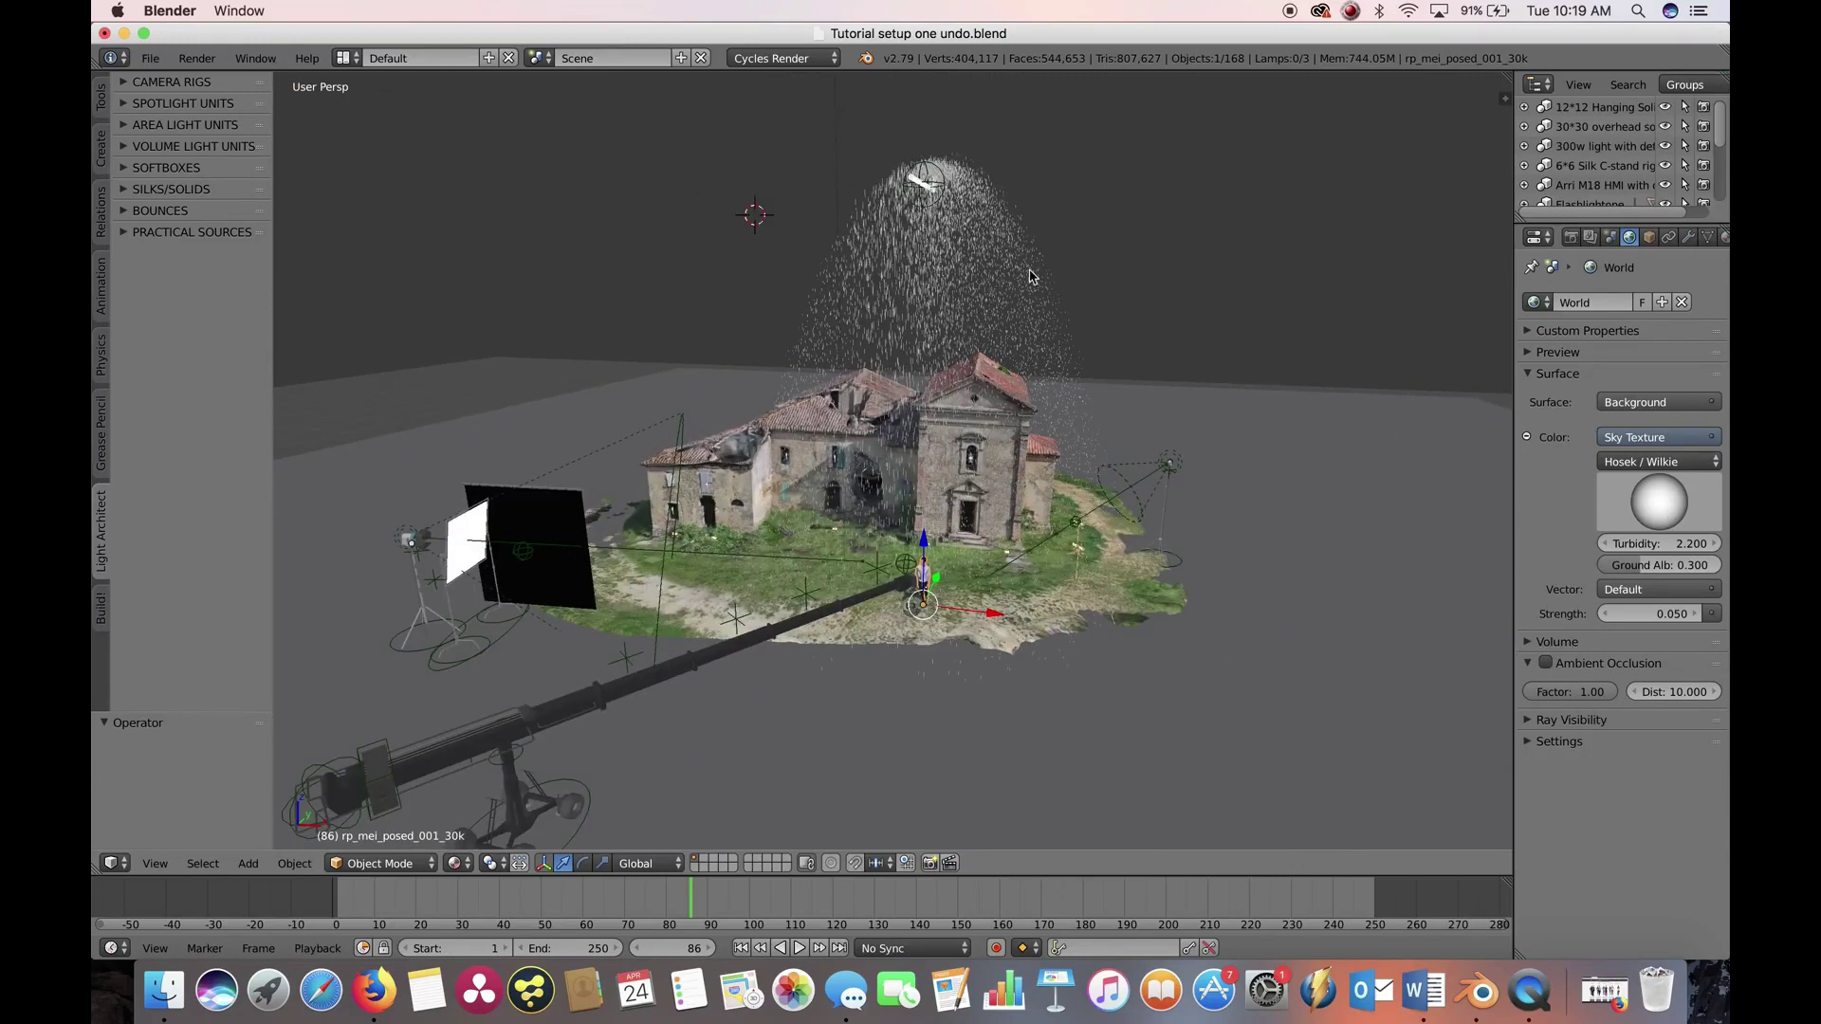
key("ctrl+z")
middle_click_drag(1149, 259, 955, 569)
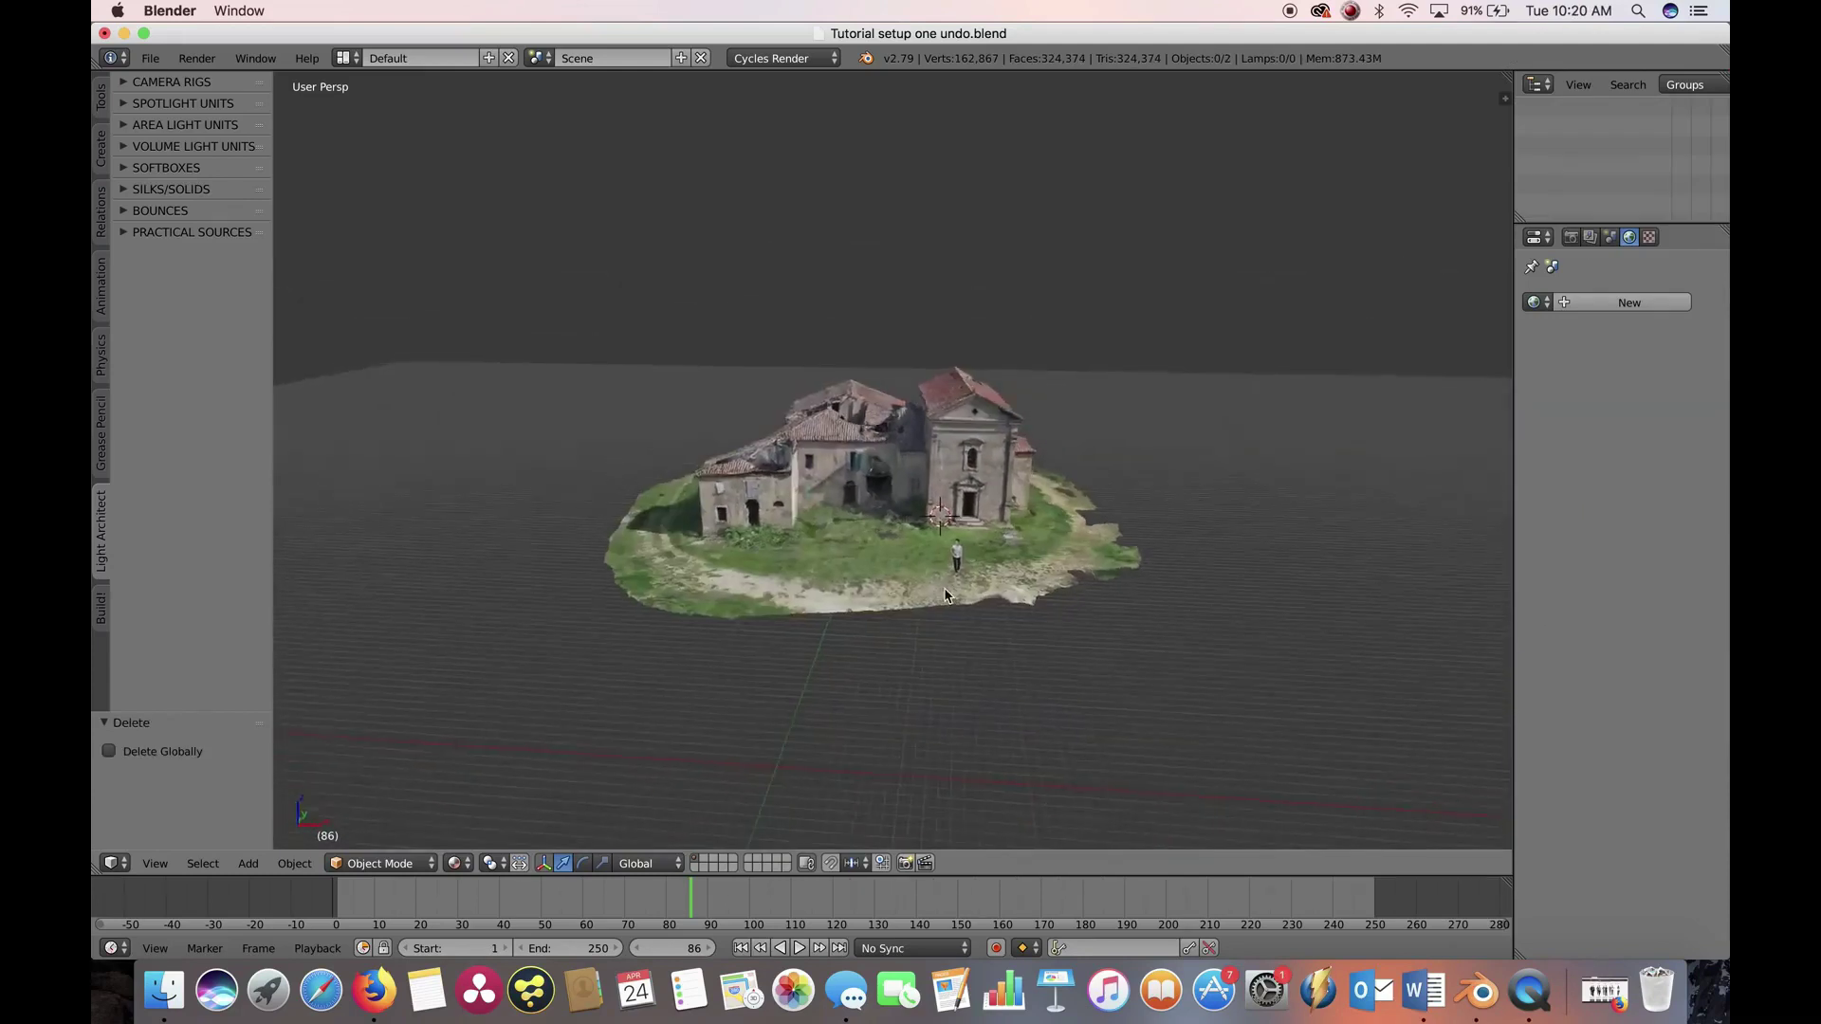
middle_click_drag(854, 416, 933, 568)
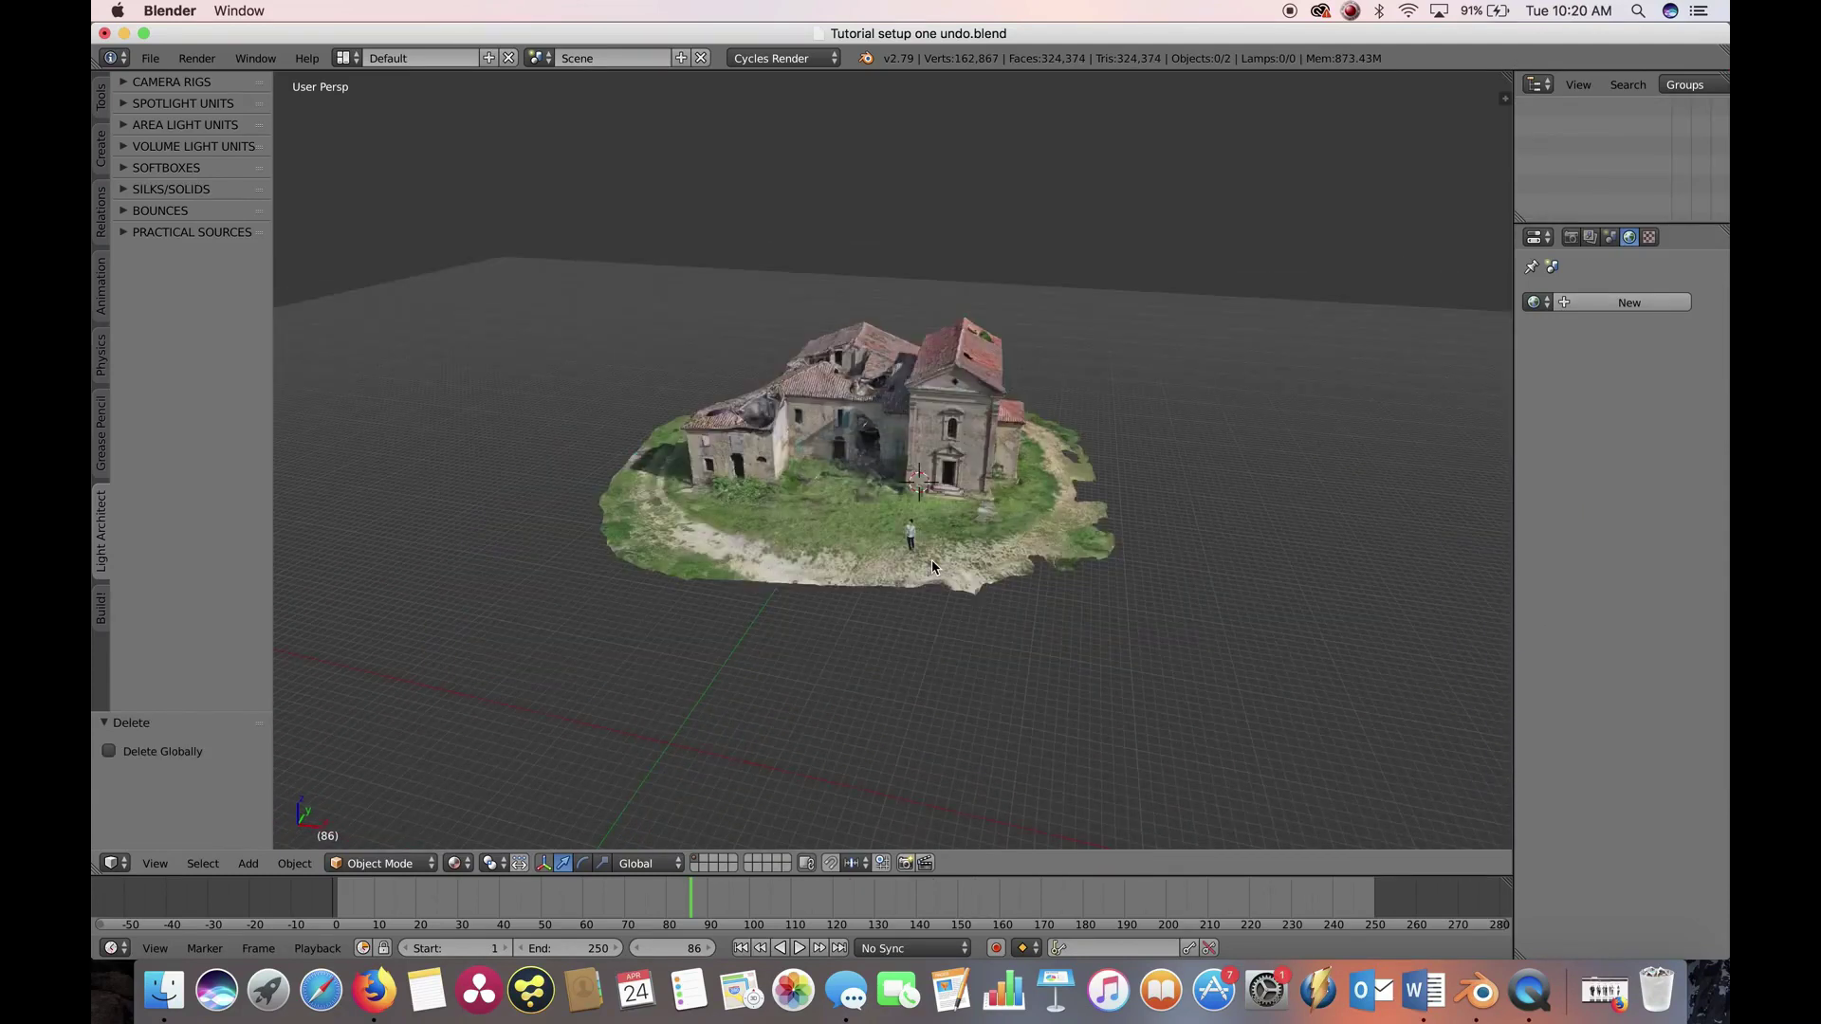
left_click(208, 58)
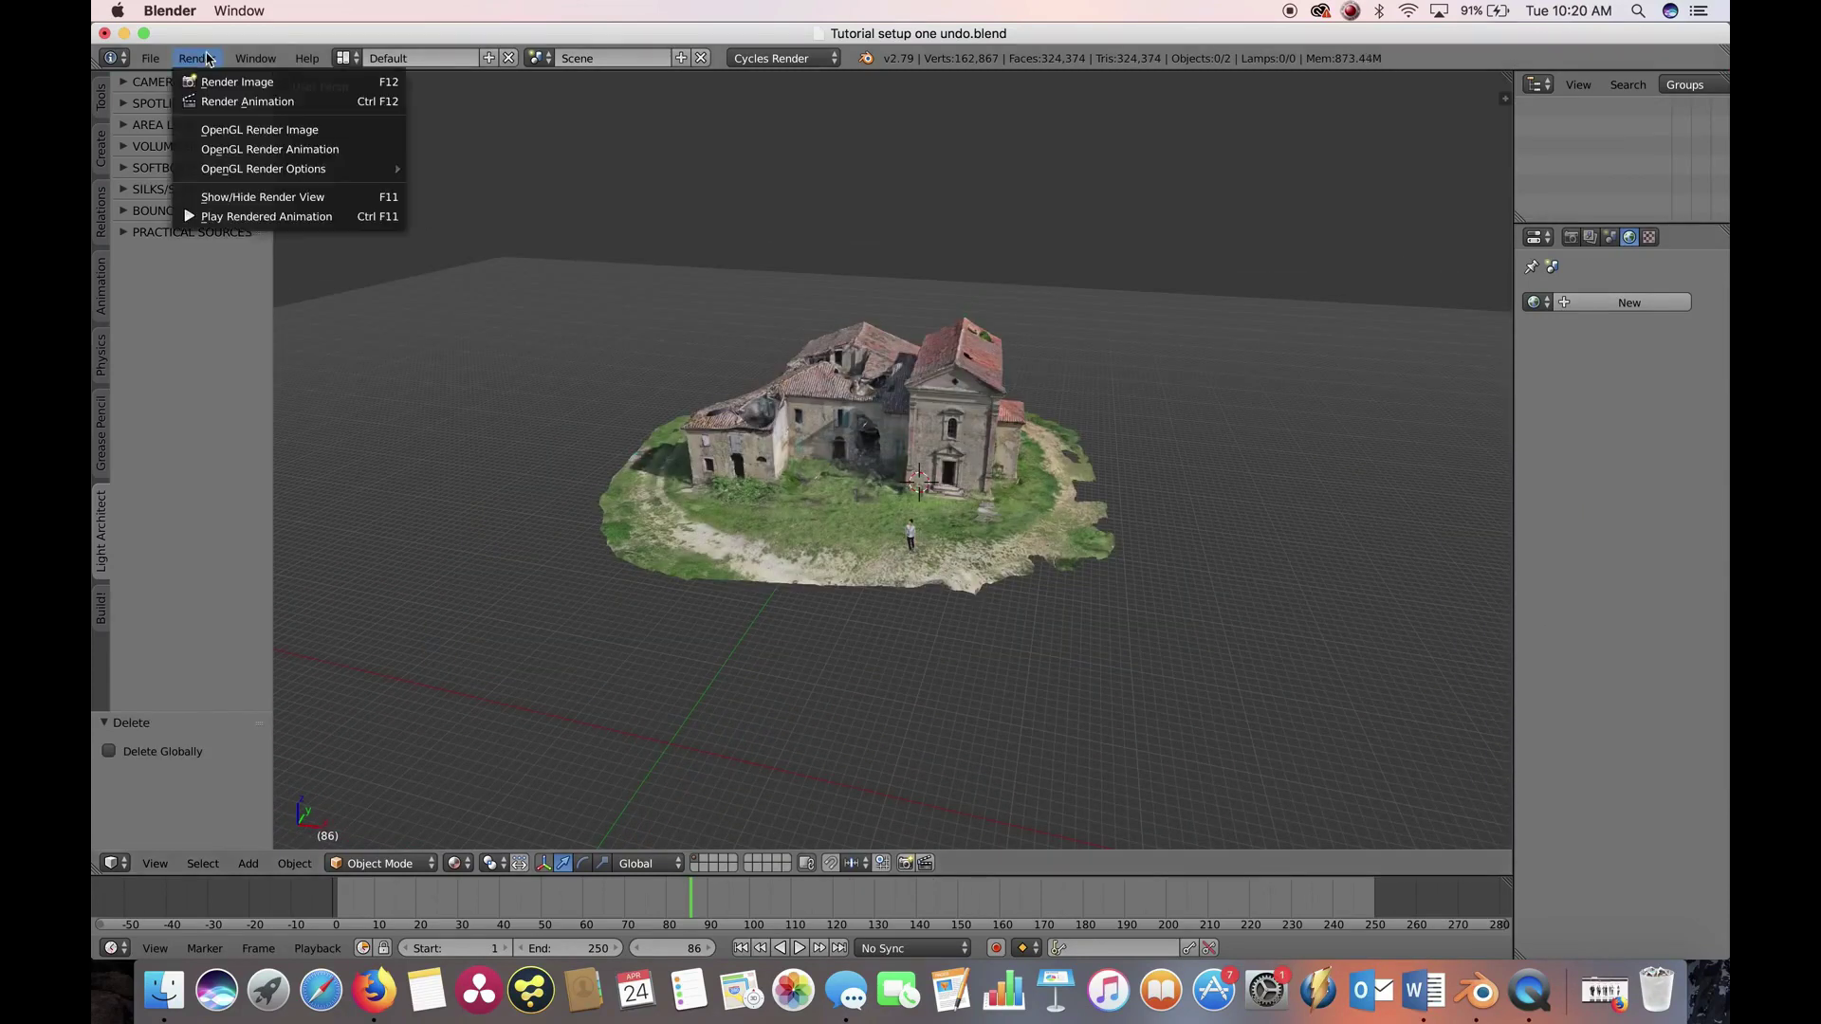
left_click(231, 196)
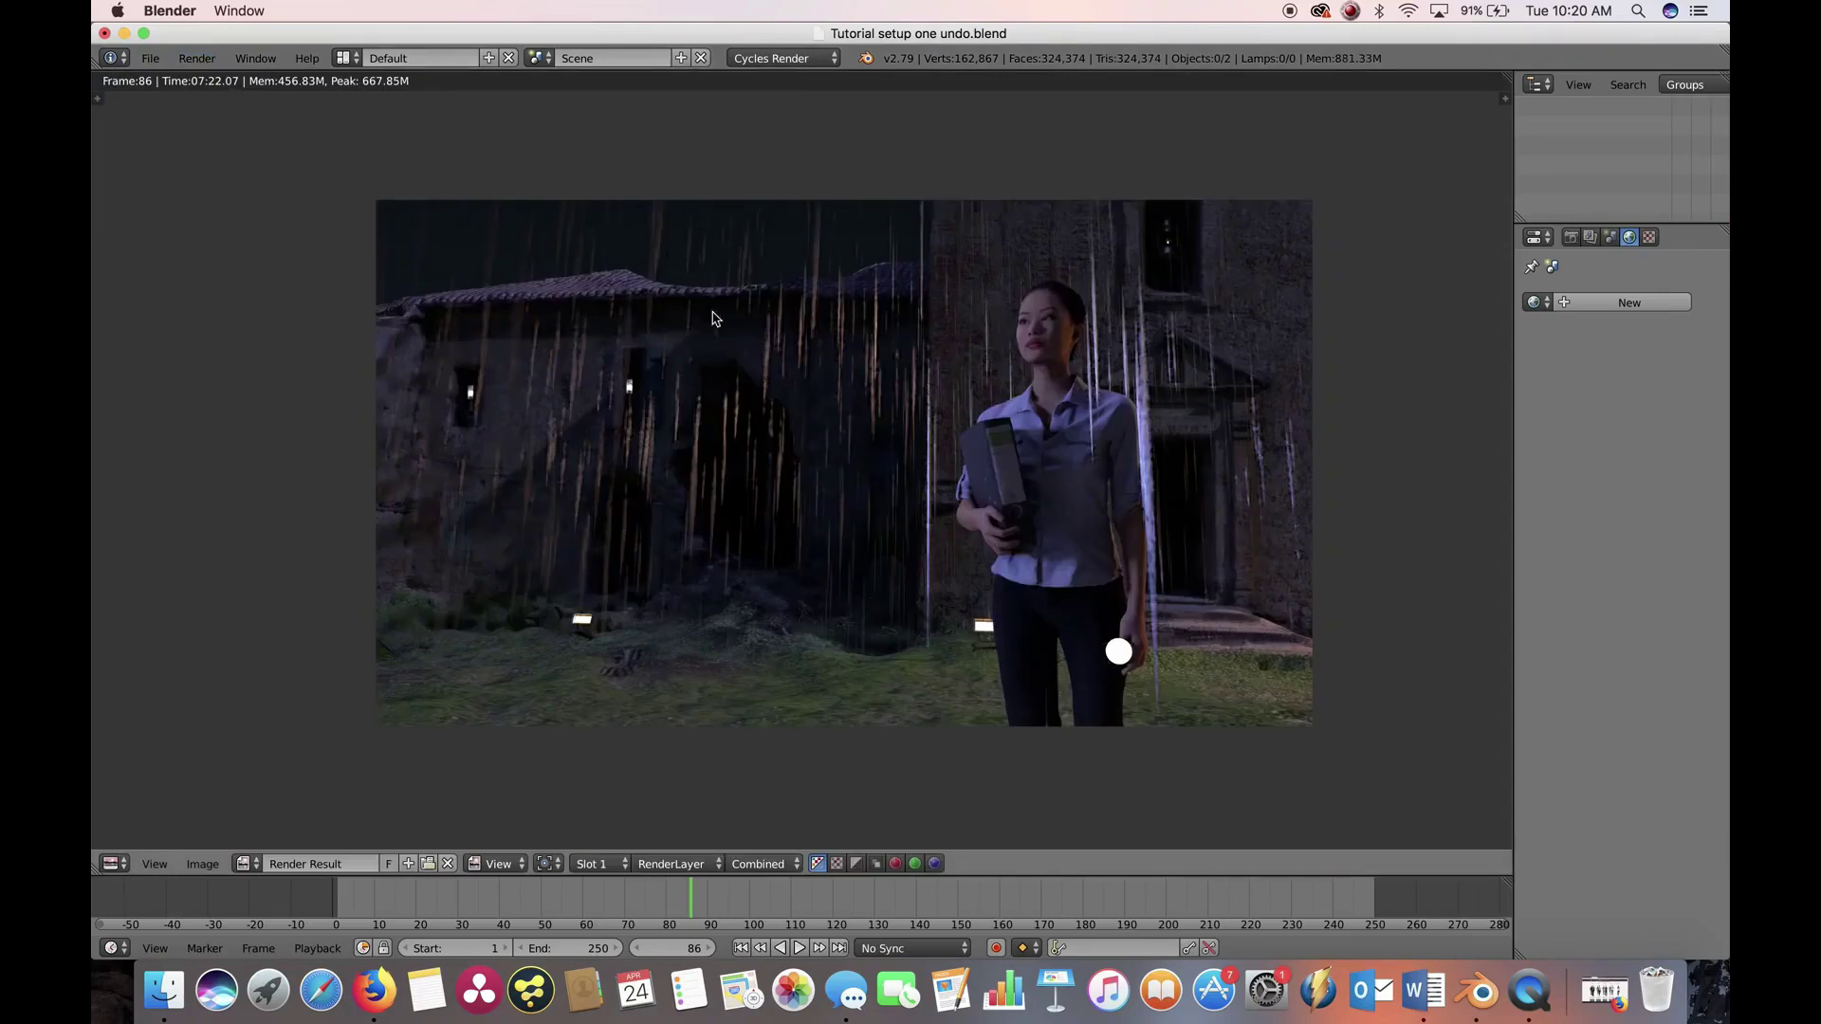
left_click(123, 863)
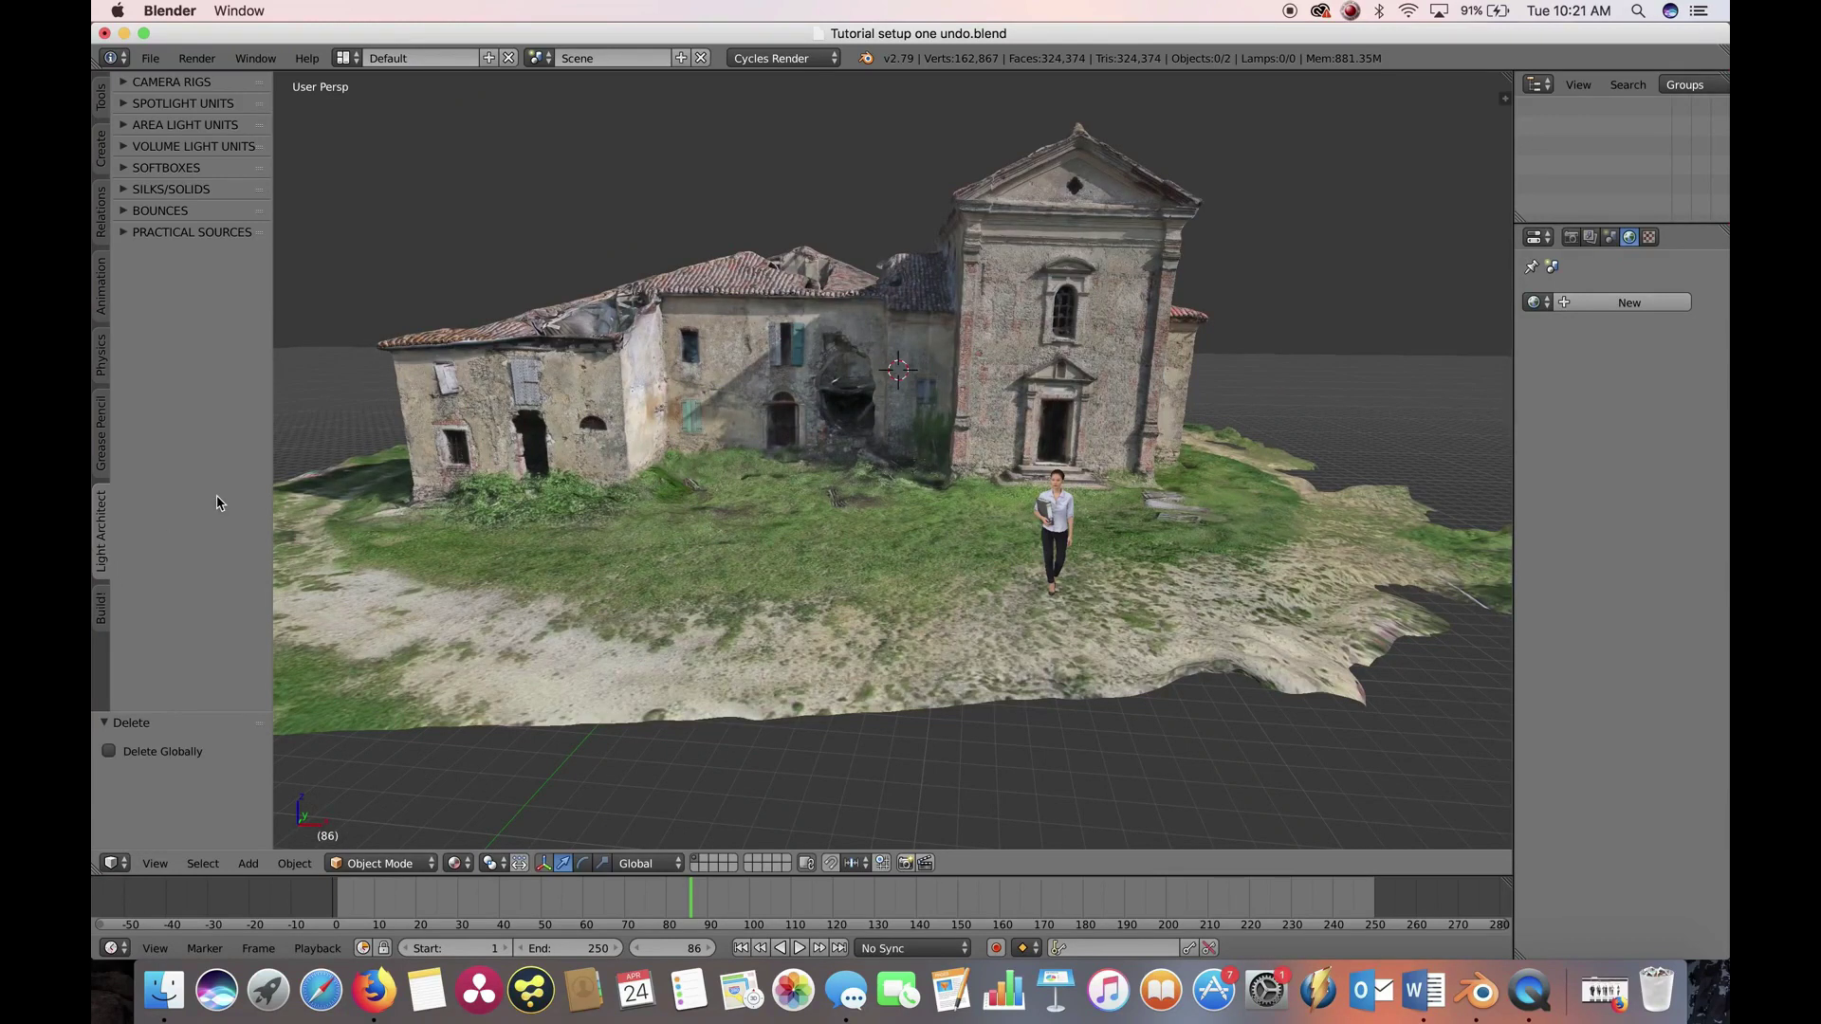
Add the Red Epic Moviebird 45 technocrane from Light Architect's Camera Rigs list
left_click(102, 602)
left_click(104, 548)
left_click(124, 83)
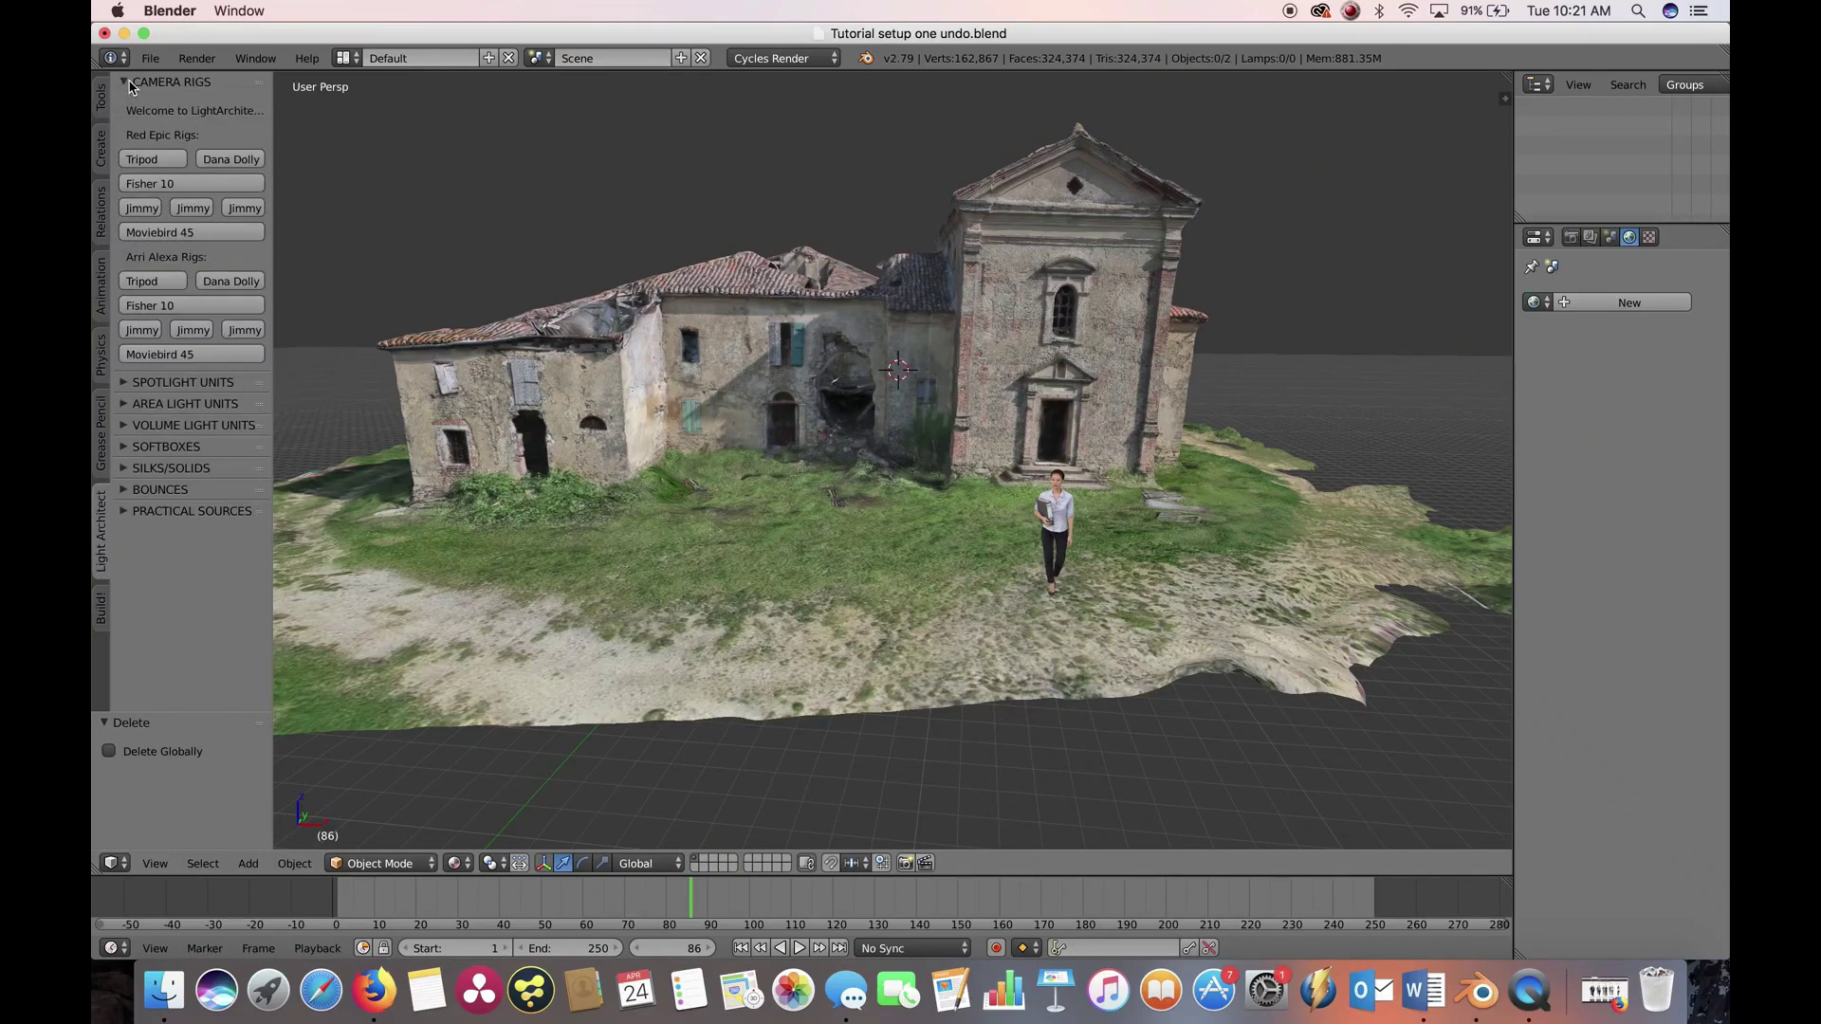
left_click_drag(272, 133, 353, 140)
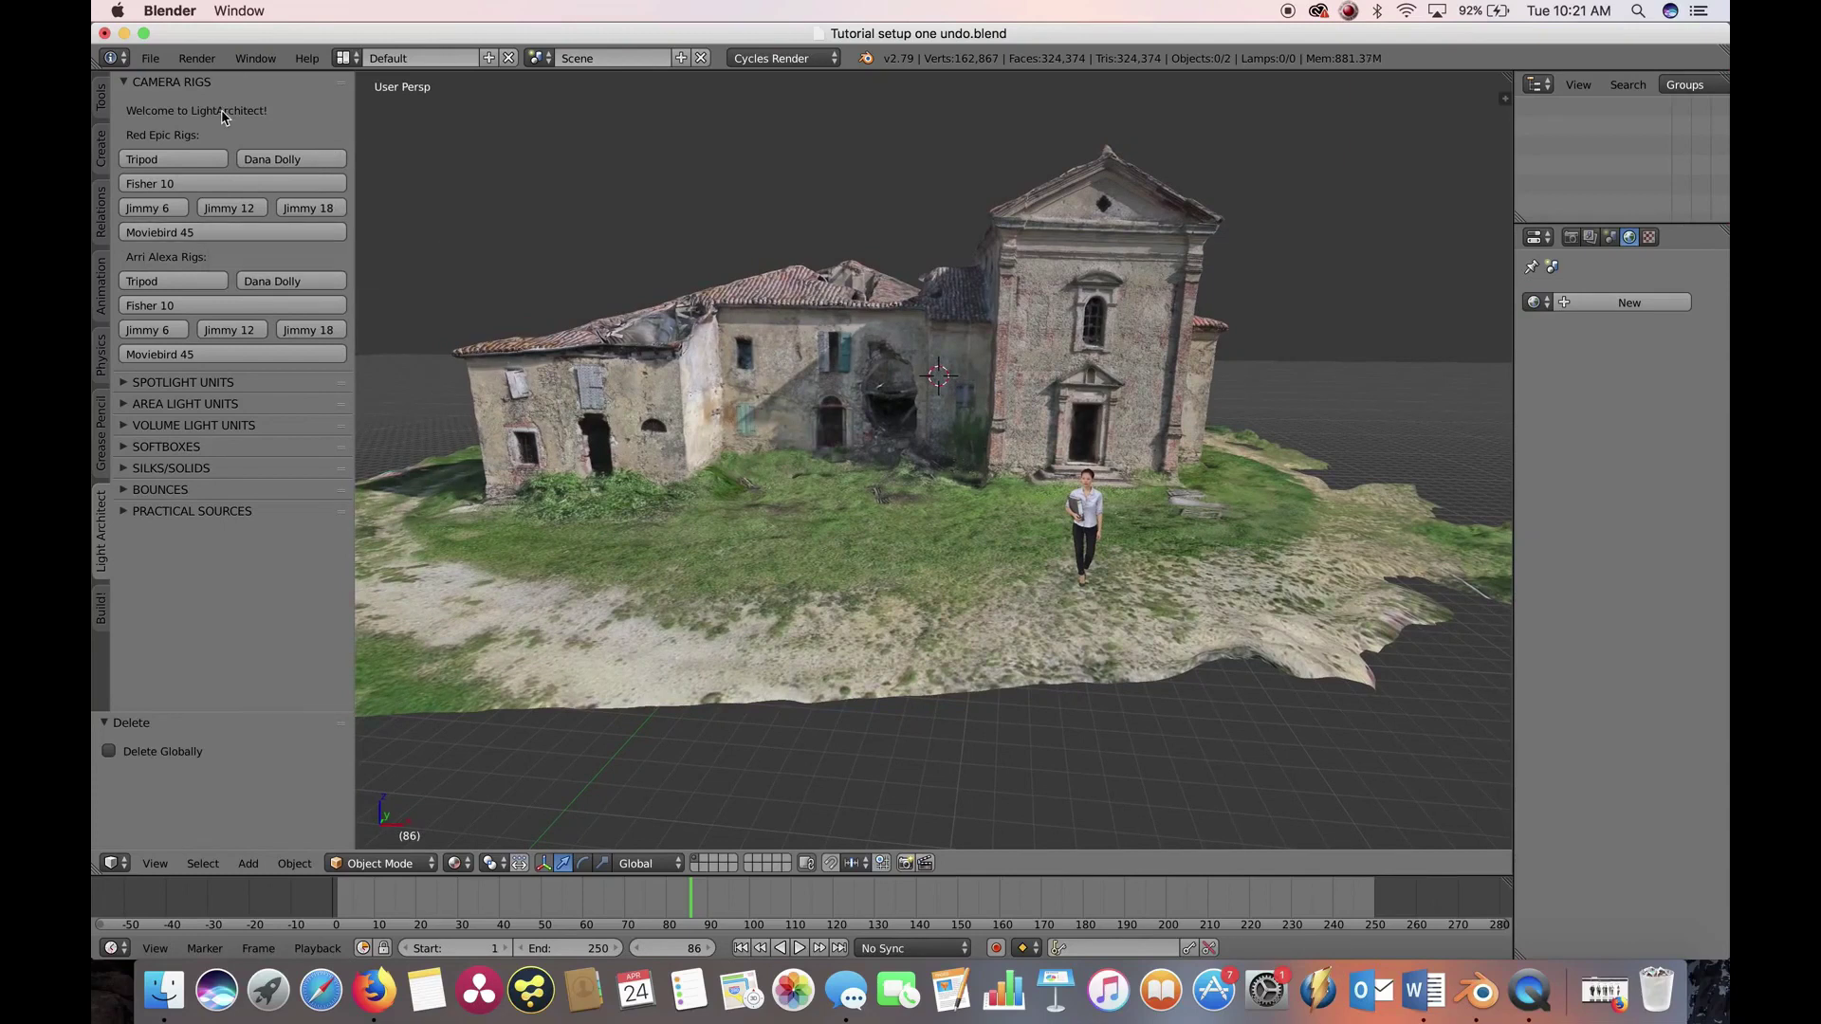
left_click(219, 233)
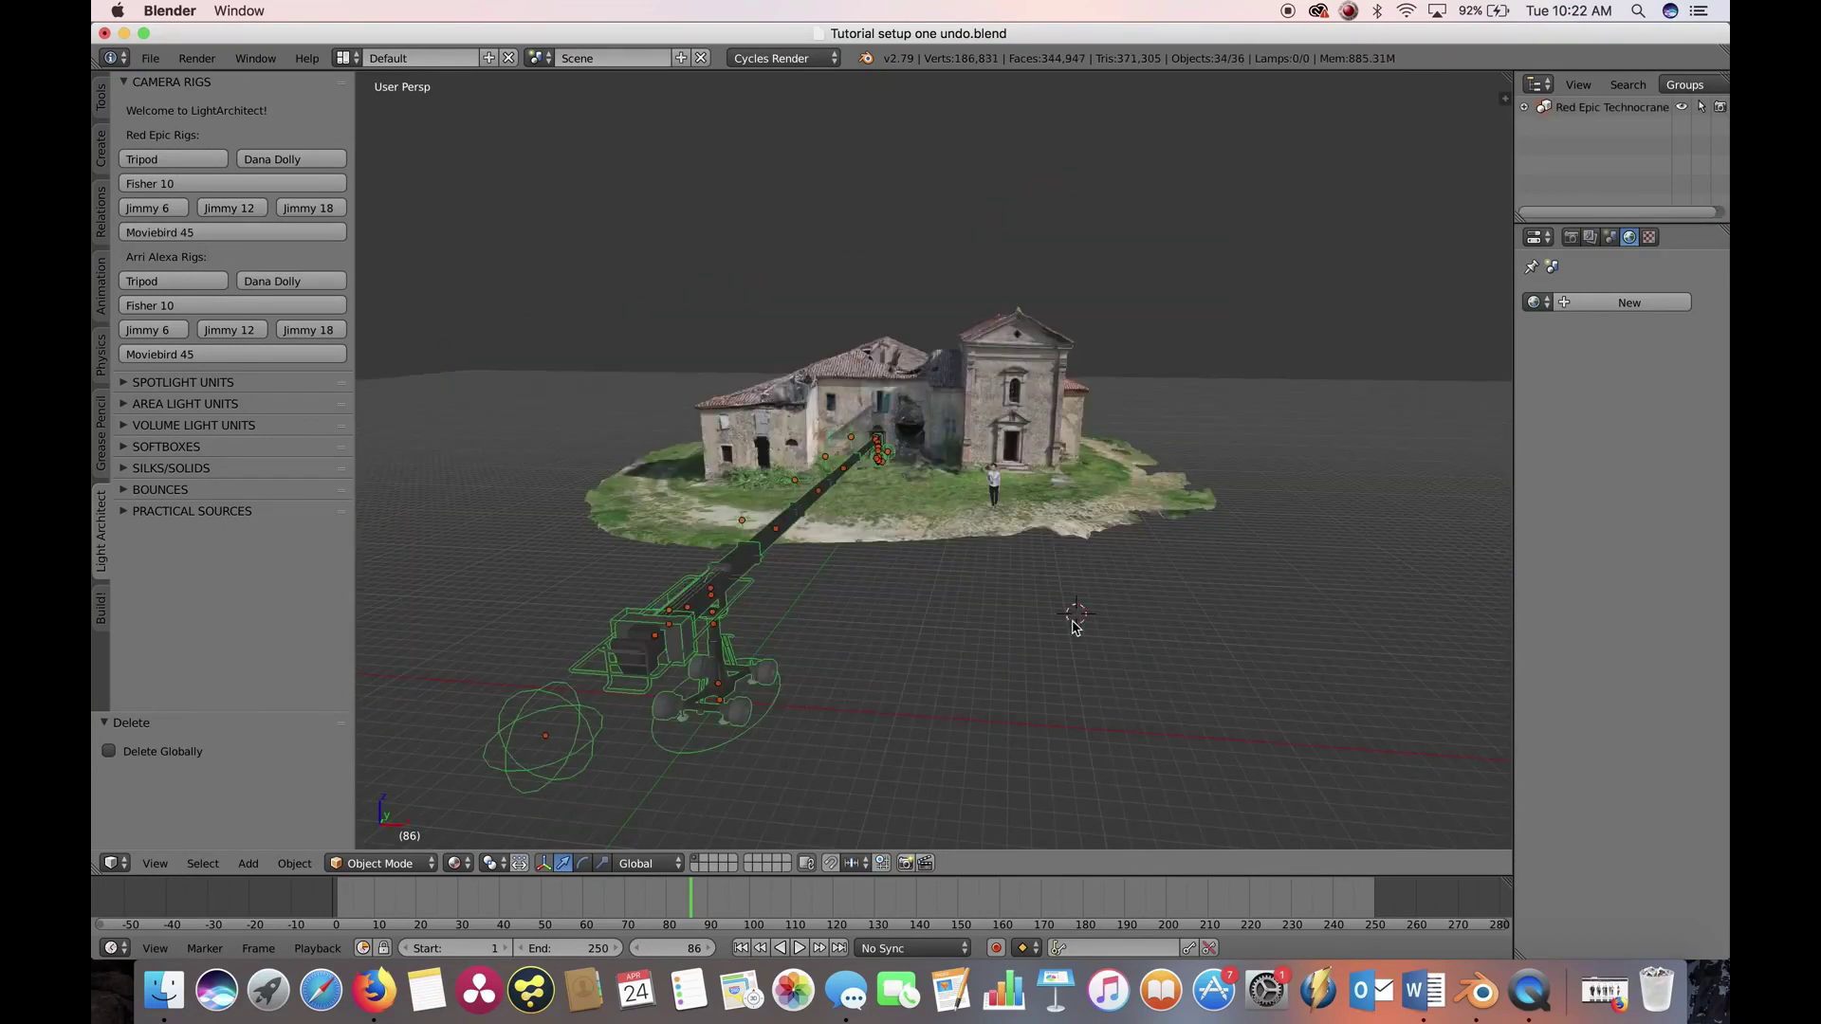
Move the crane base along the X and Y axes
right_click(726, 584)
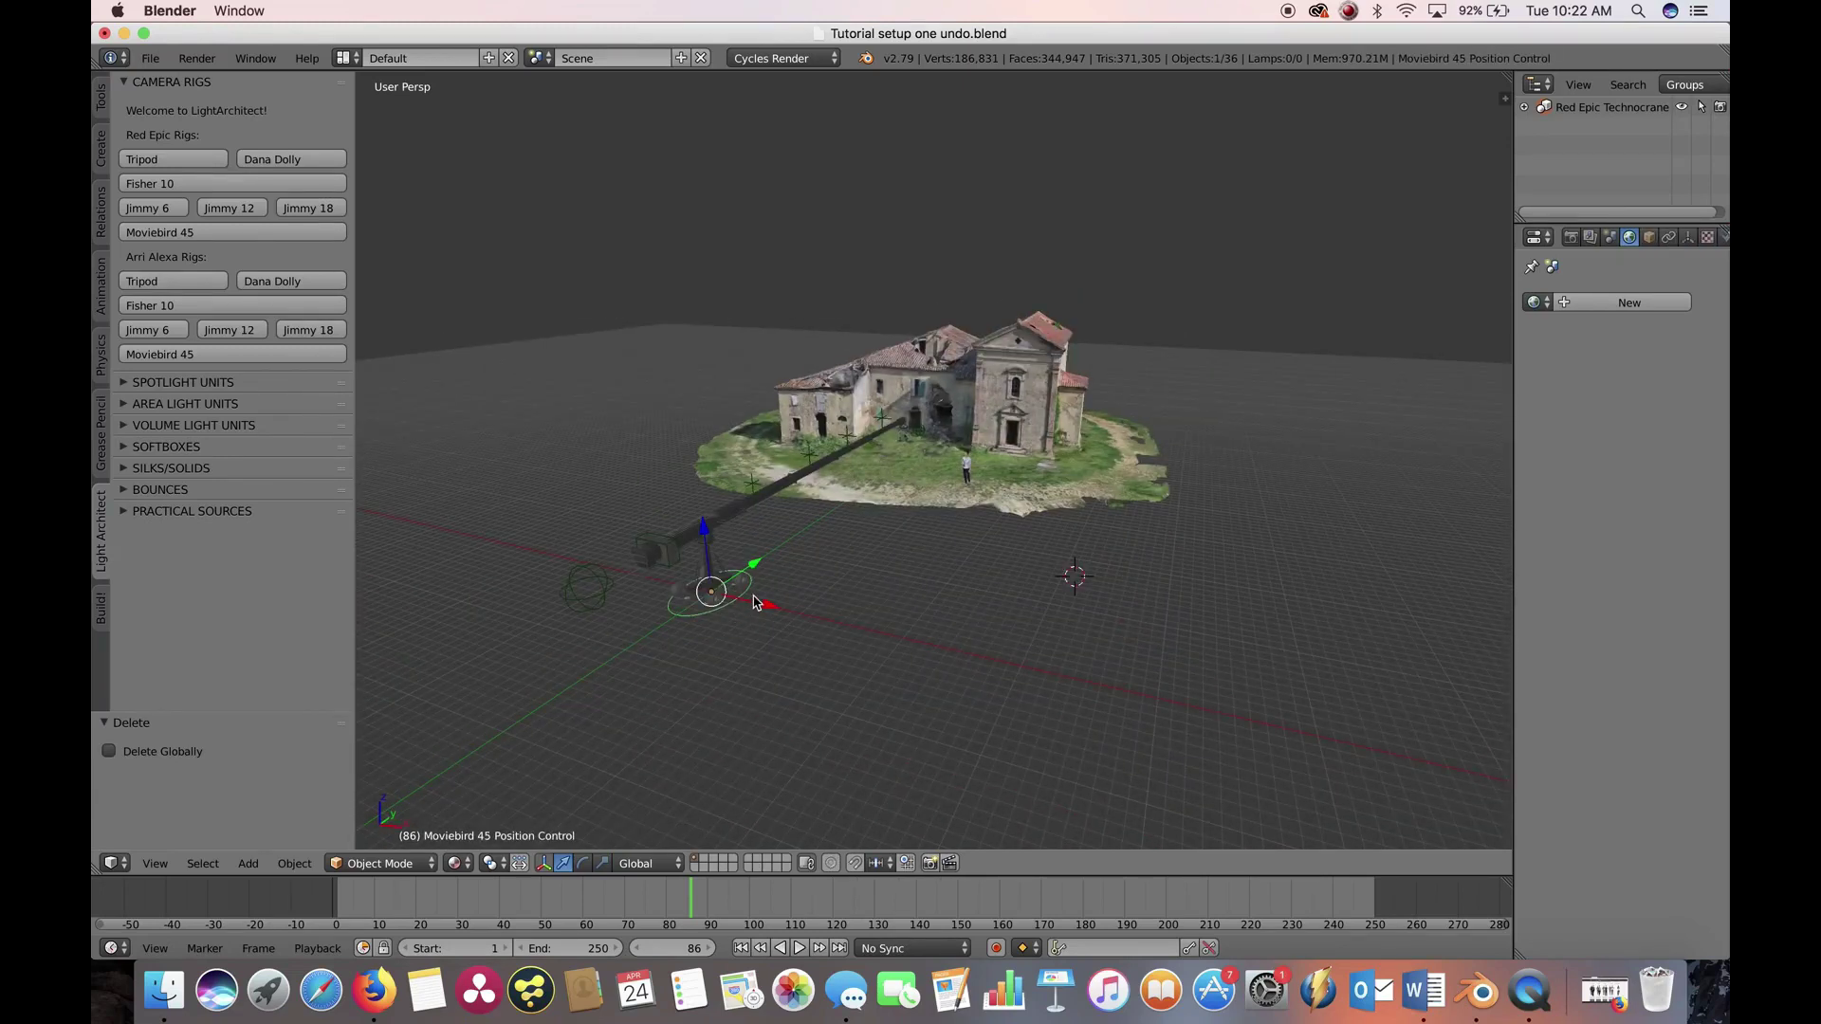
key("g")
key("x")
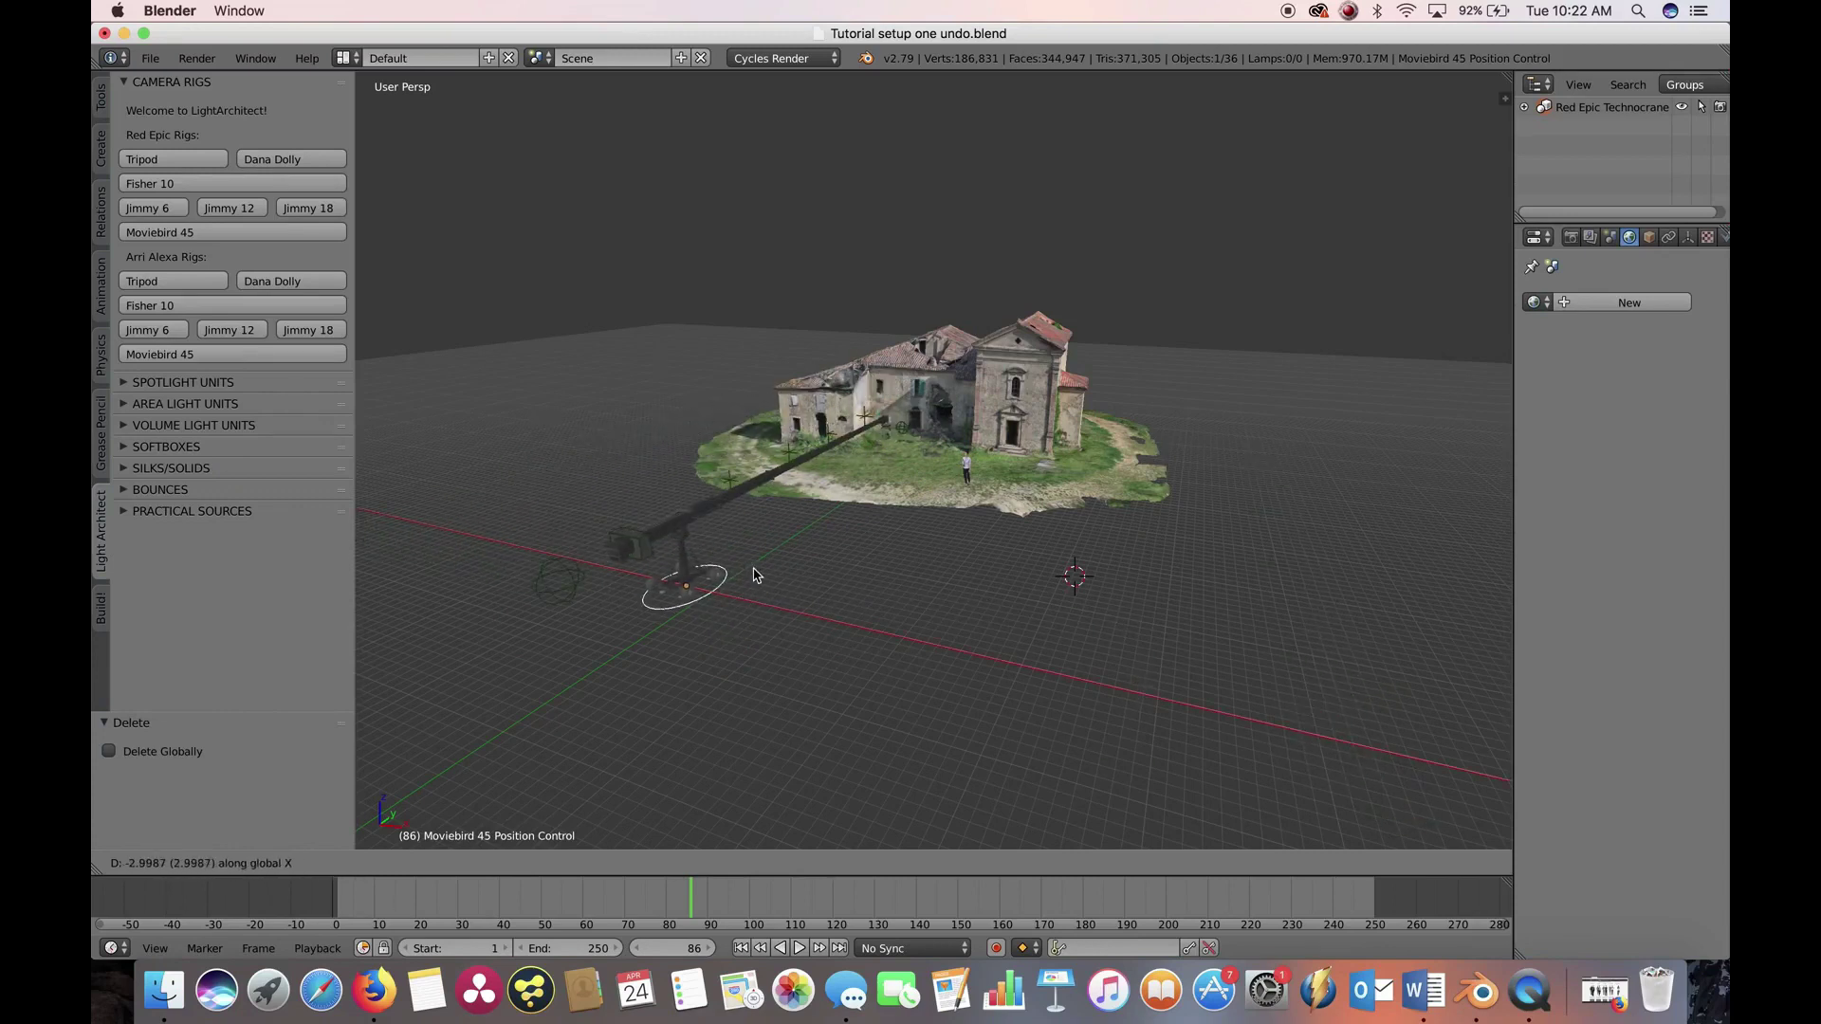
key("y")
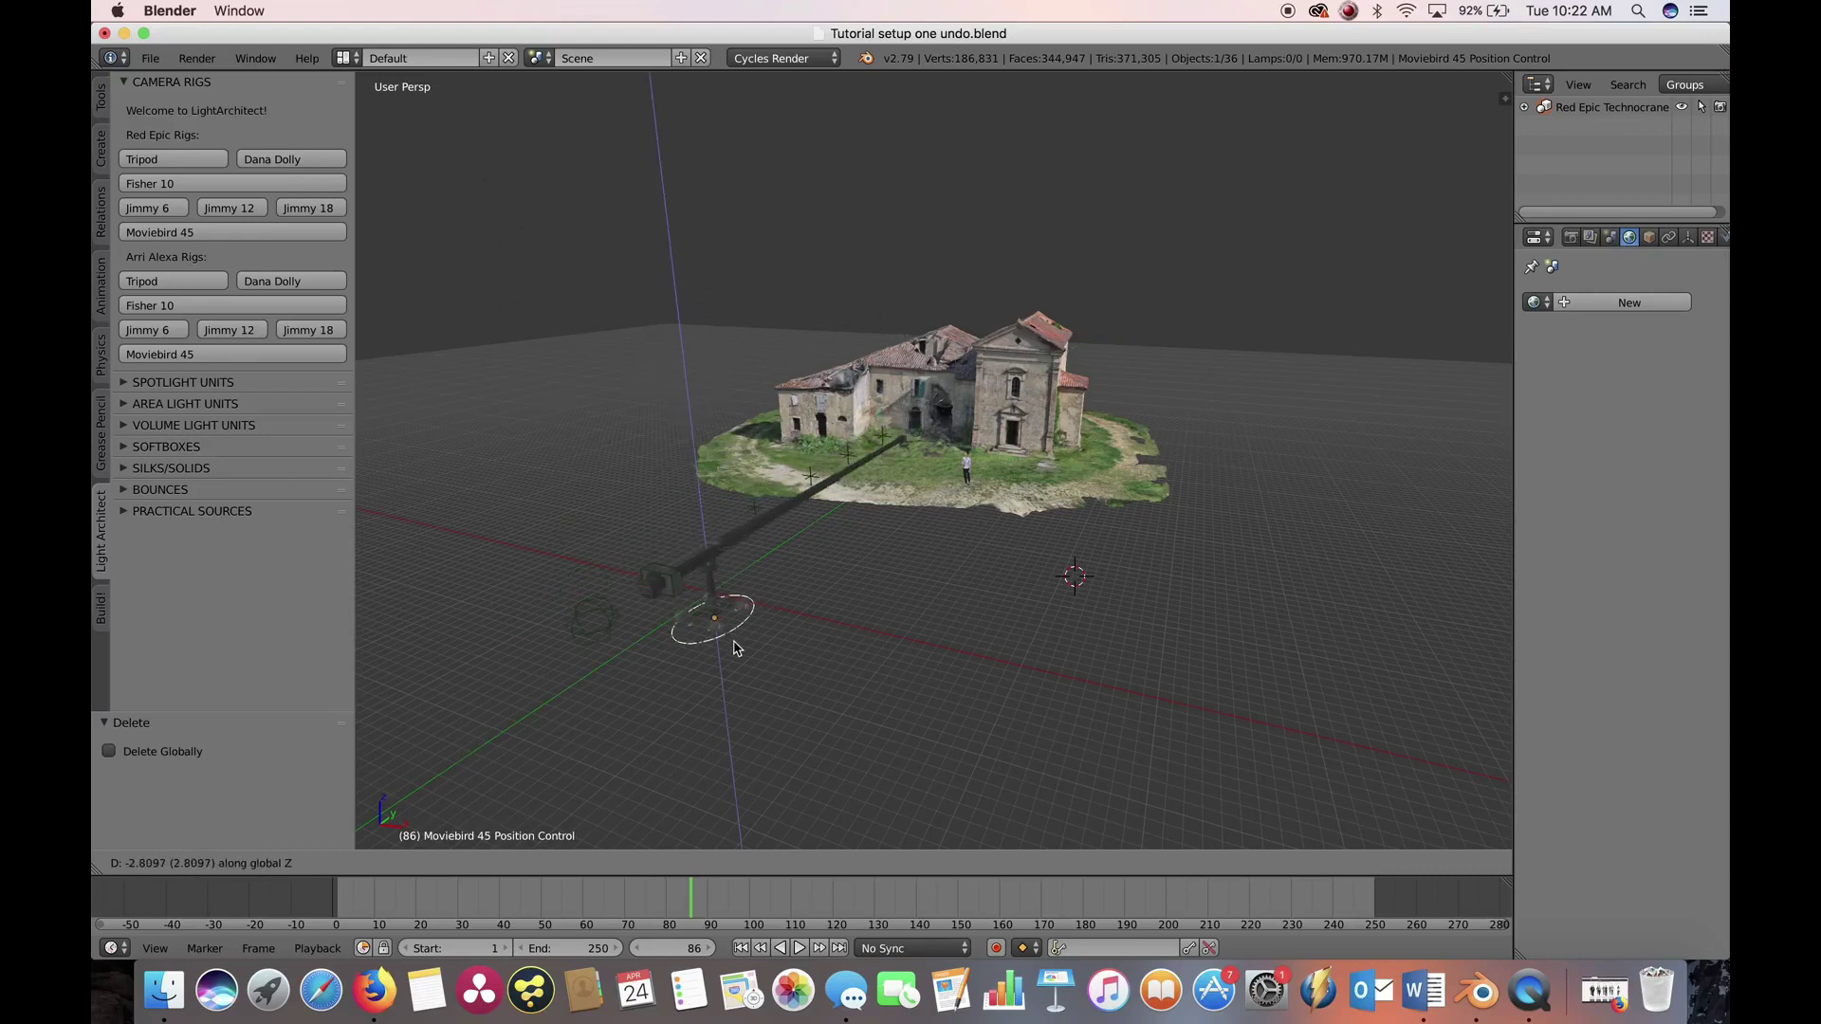
Reposition the crane arm control toward the house, checking it from several angles
right_click(737, 434)
middle_click_drag(801, 562, 754, 522)
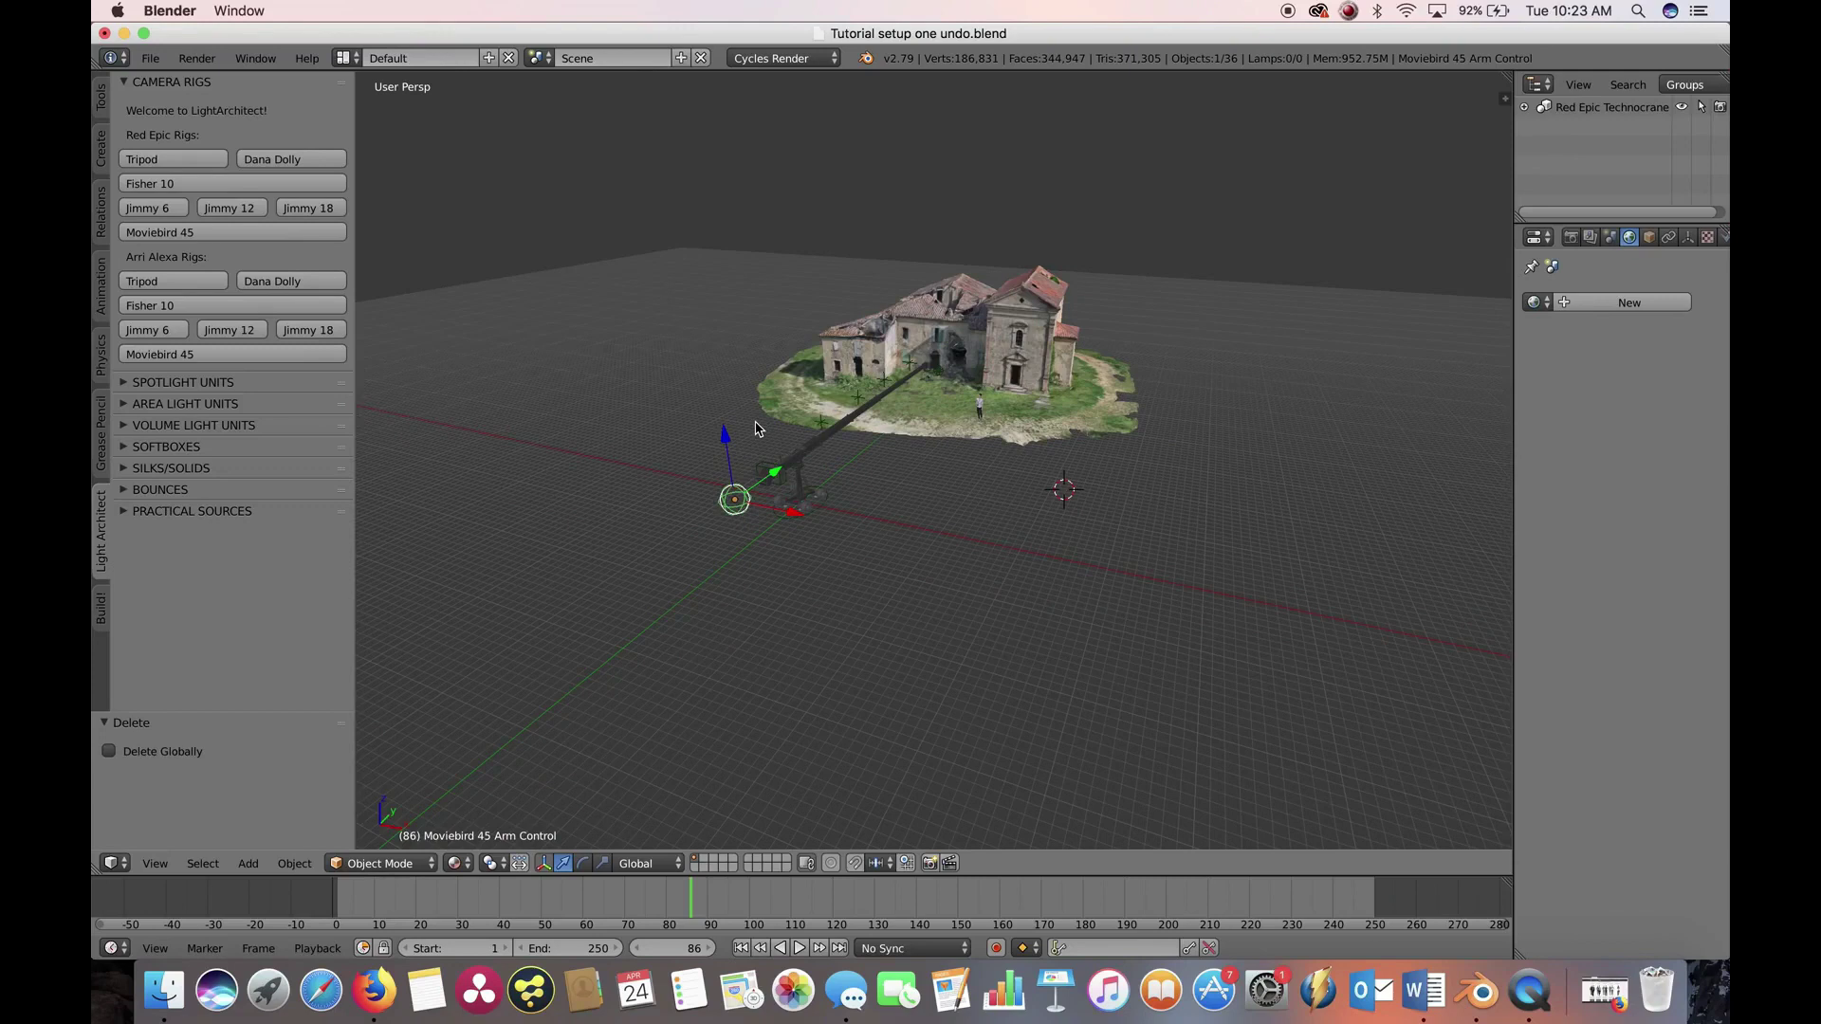
key("g")
left_click(694, 547)
middle_click_drag(627, 561, 741, 541)
scroll(849, 530, "up", 5)
mouse_move(850, 529)
middle_mouse_down()
mouse_move(960, 489)
mouse_move(975, 672)
middle_mouse_up()
middle_click_drag(938, 584, 520, 856)
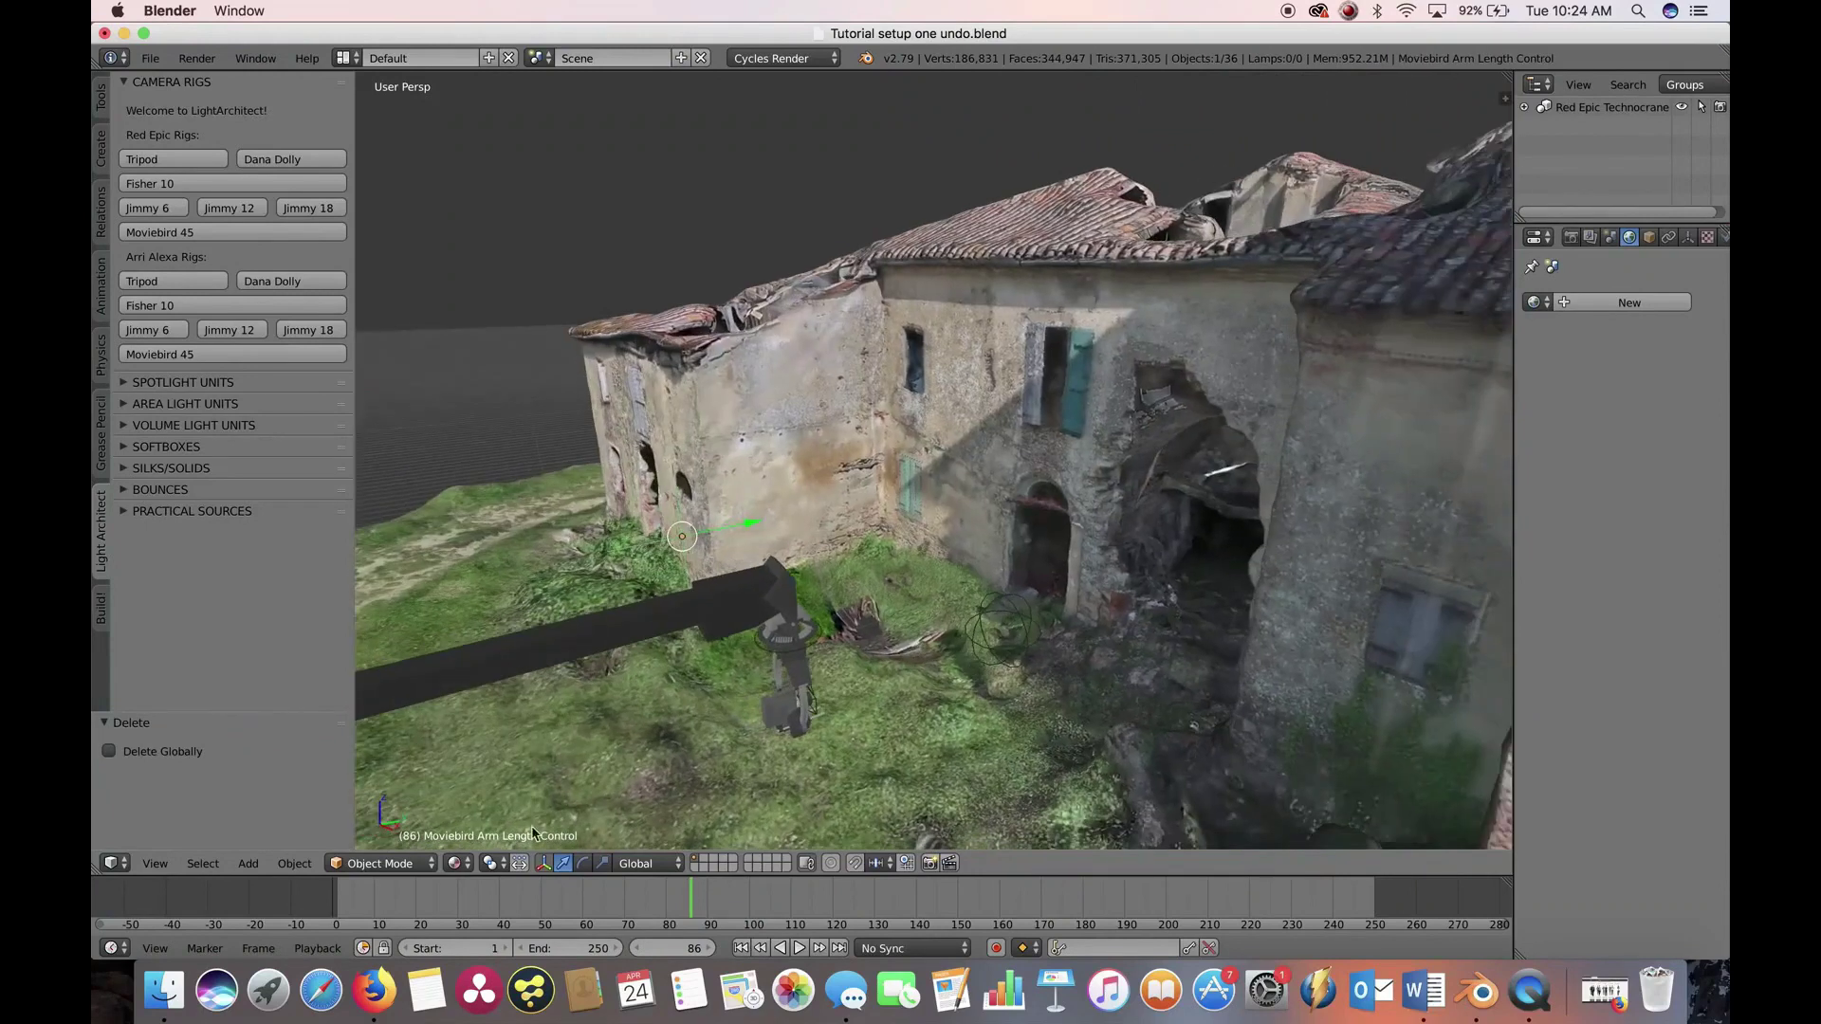
scroll(568, 837, "down", 5)
middle_click_drag(640, 712, 964, 595)
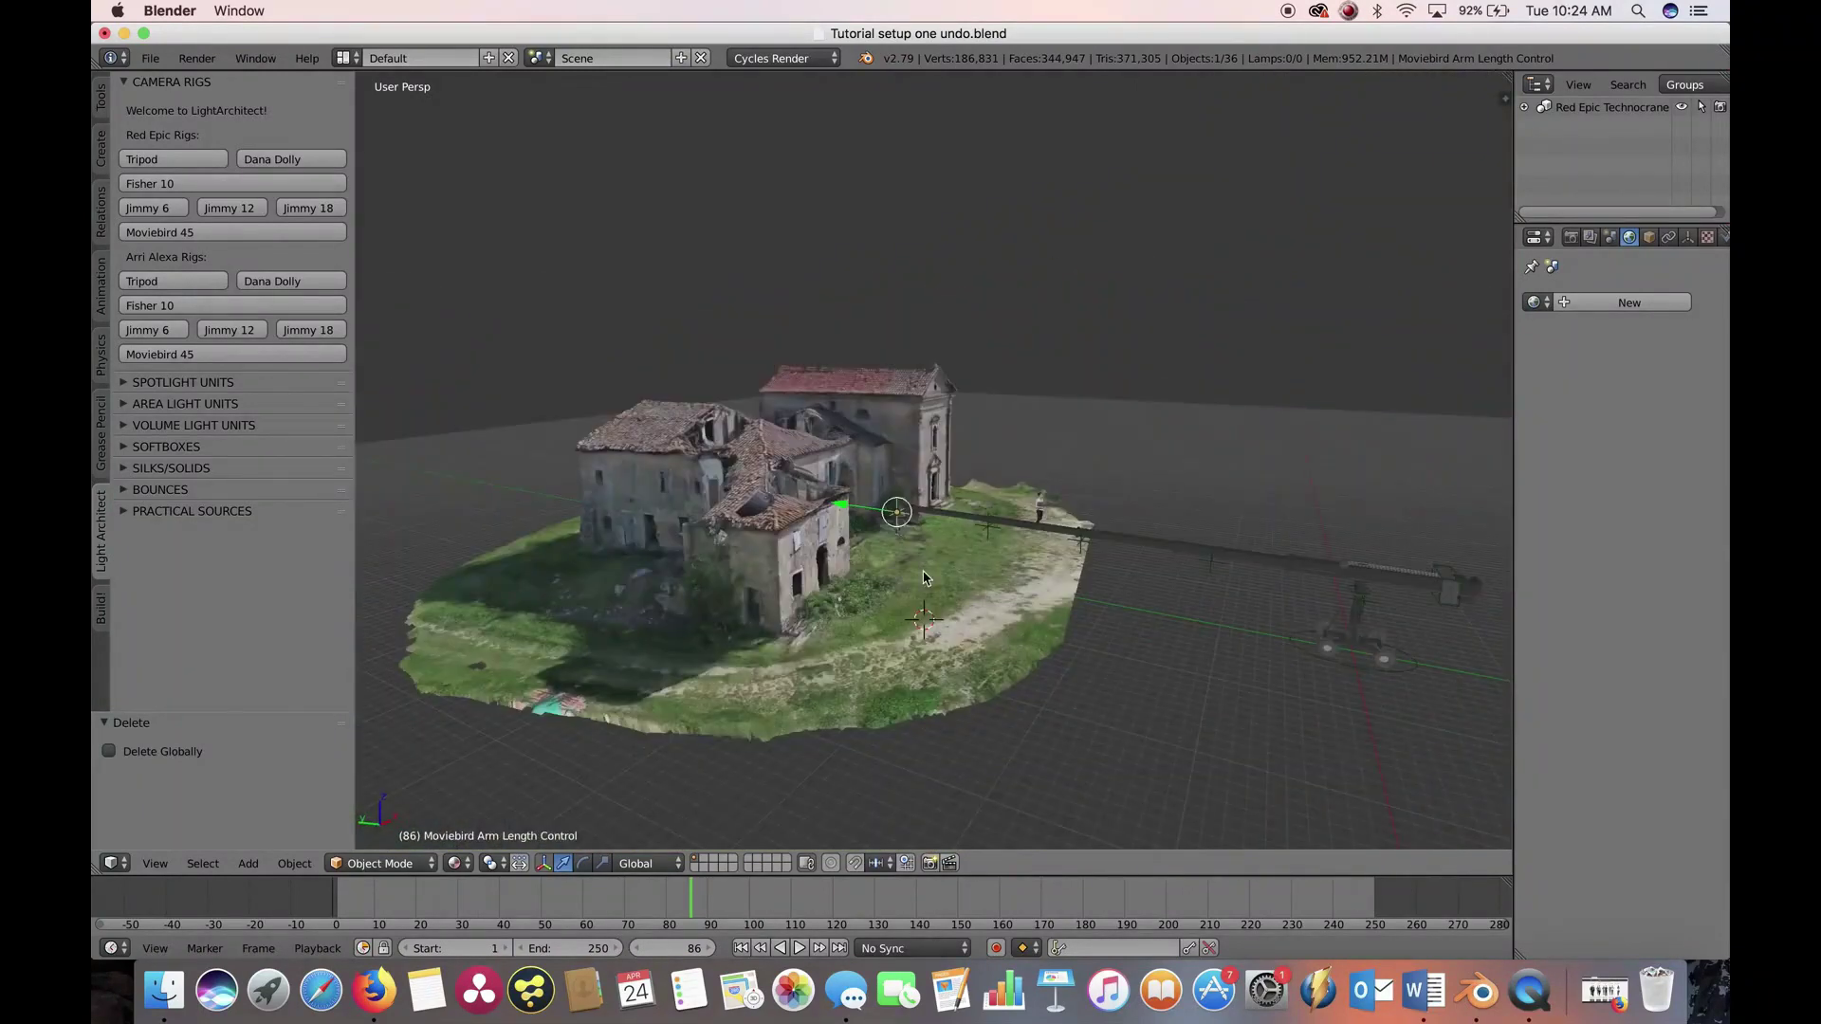
key("g")
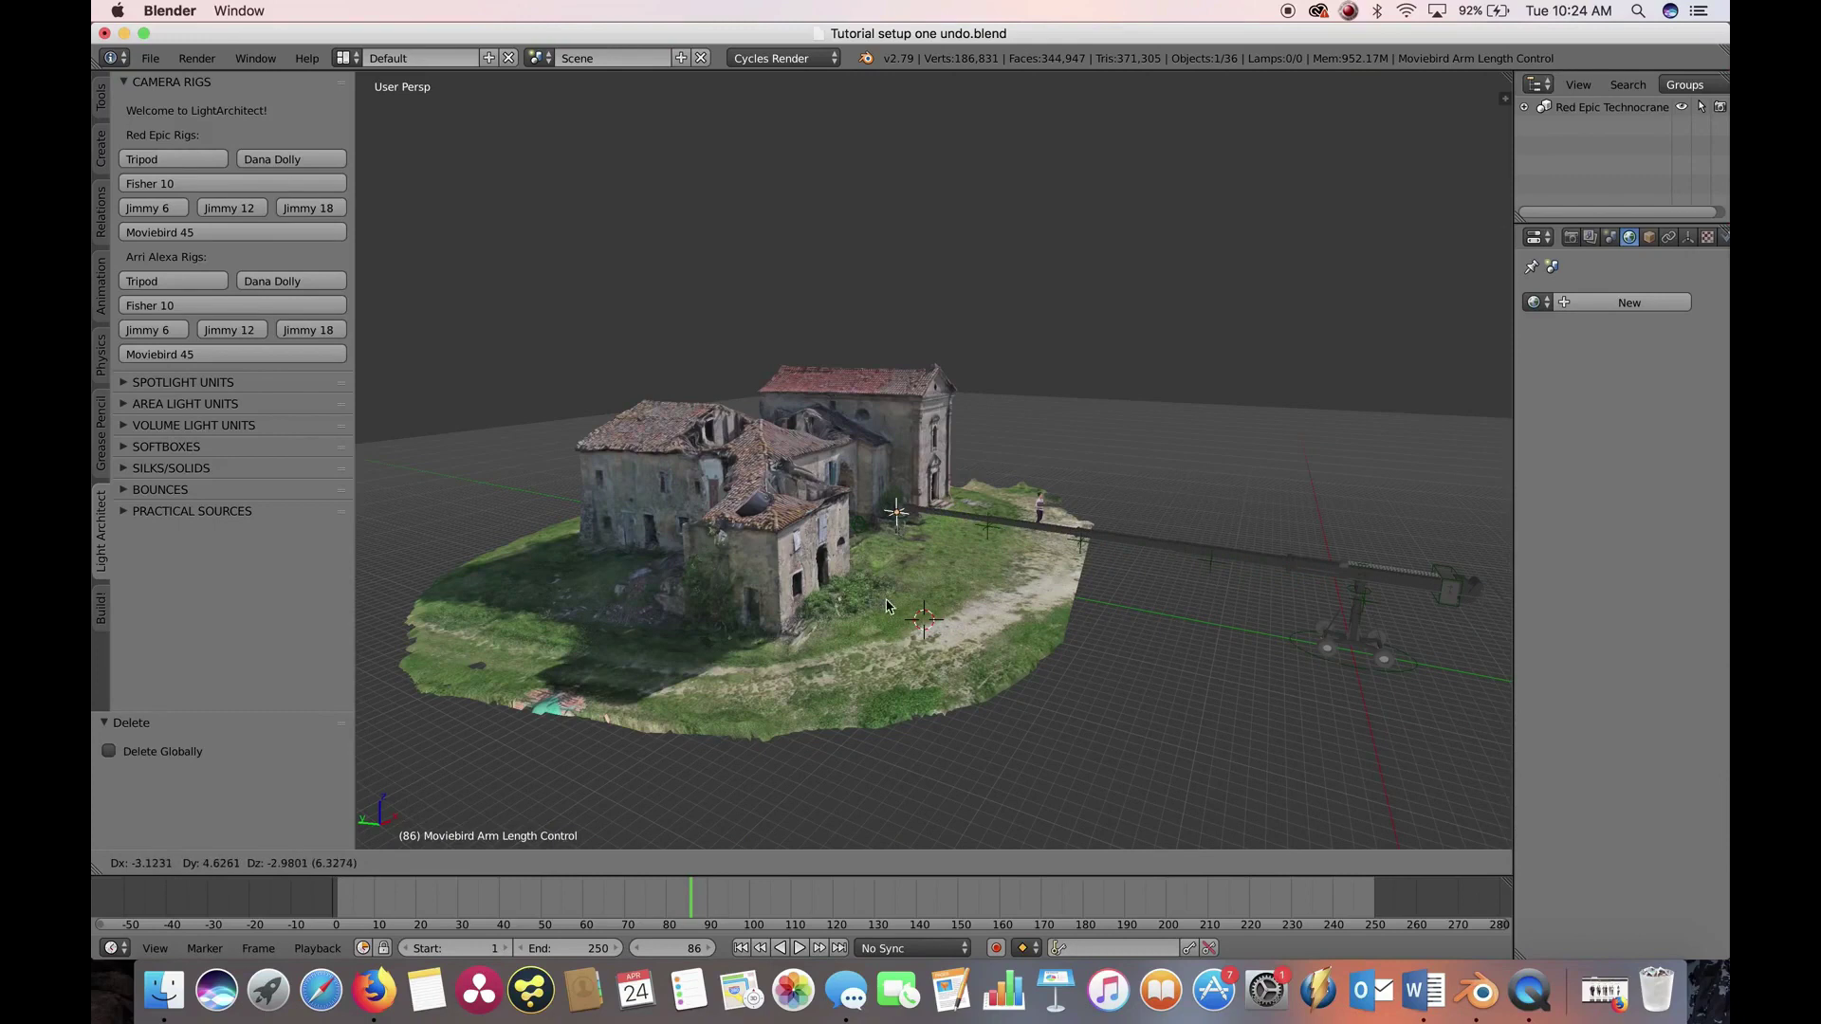
key("Escape")
scroll(987, 609, "down", 5)
Shift the camera pan-tilt head along the Y axis
key("g")
key("y")
left_click(1281, 562)
scroll(1150, 604, "up", 3)
middle_click_drag(1150, 605, 770, 498)
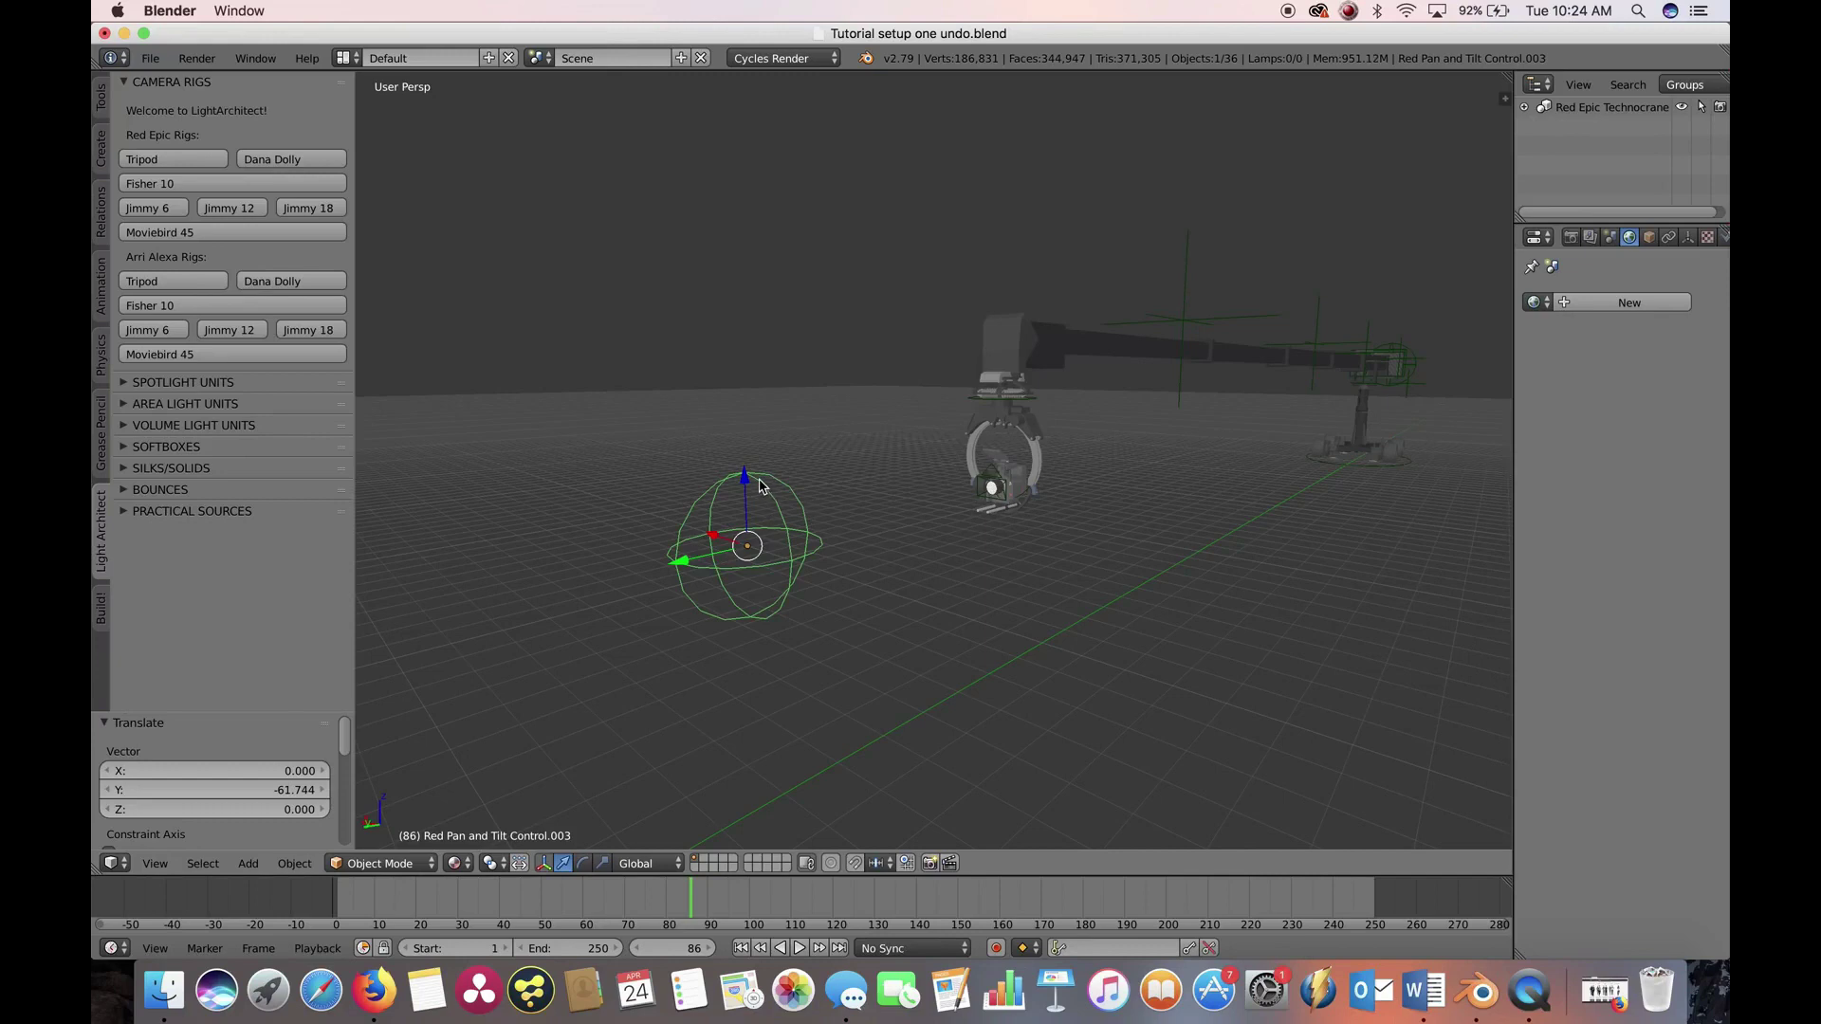
Move the pan-tilt control and shift the arm control vertically along Z
key("g")
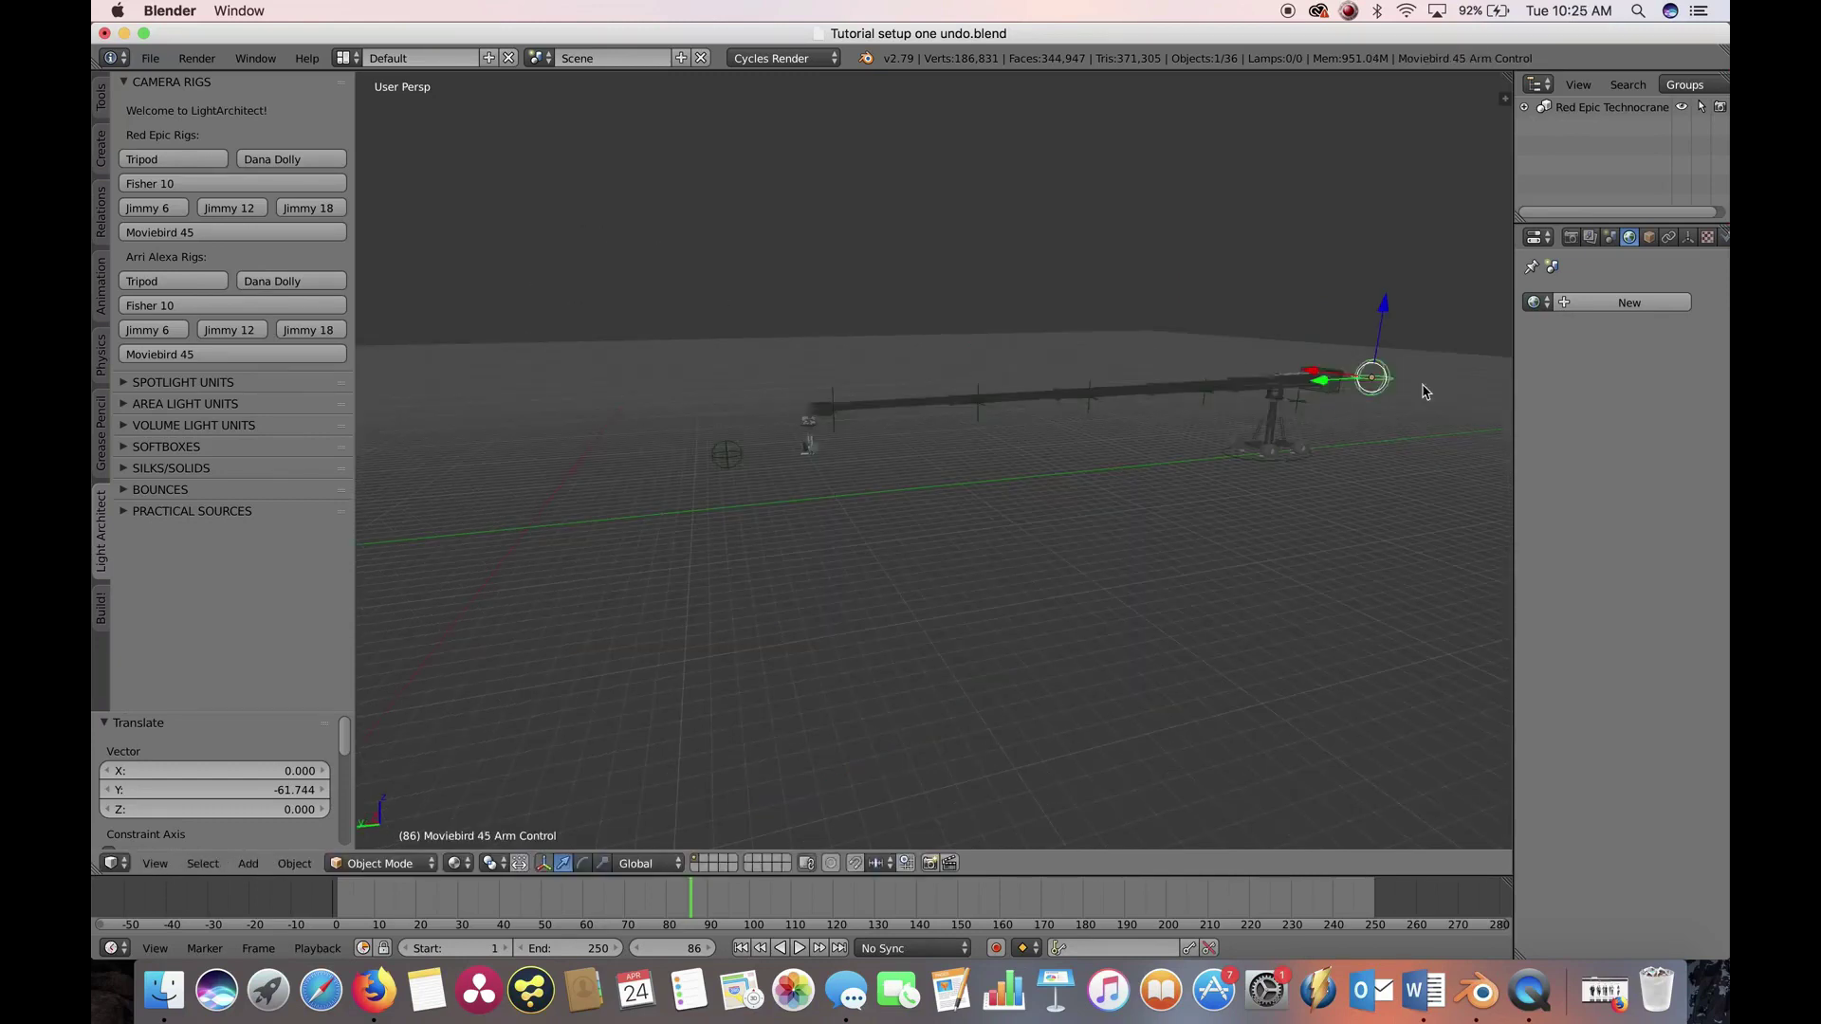
mouse_move(1384, 389)
middle_mouse_down()
mouse_move(1149, 460)
mouse_move(1244, 366)
middle_mouse_up()
key("g")
key("z")
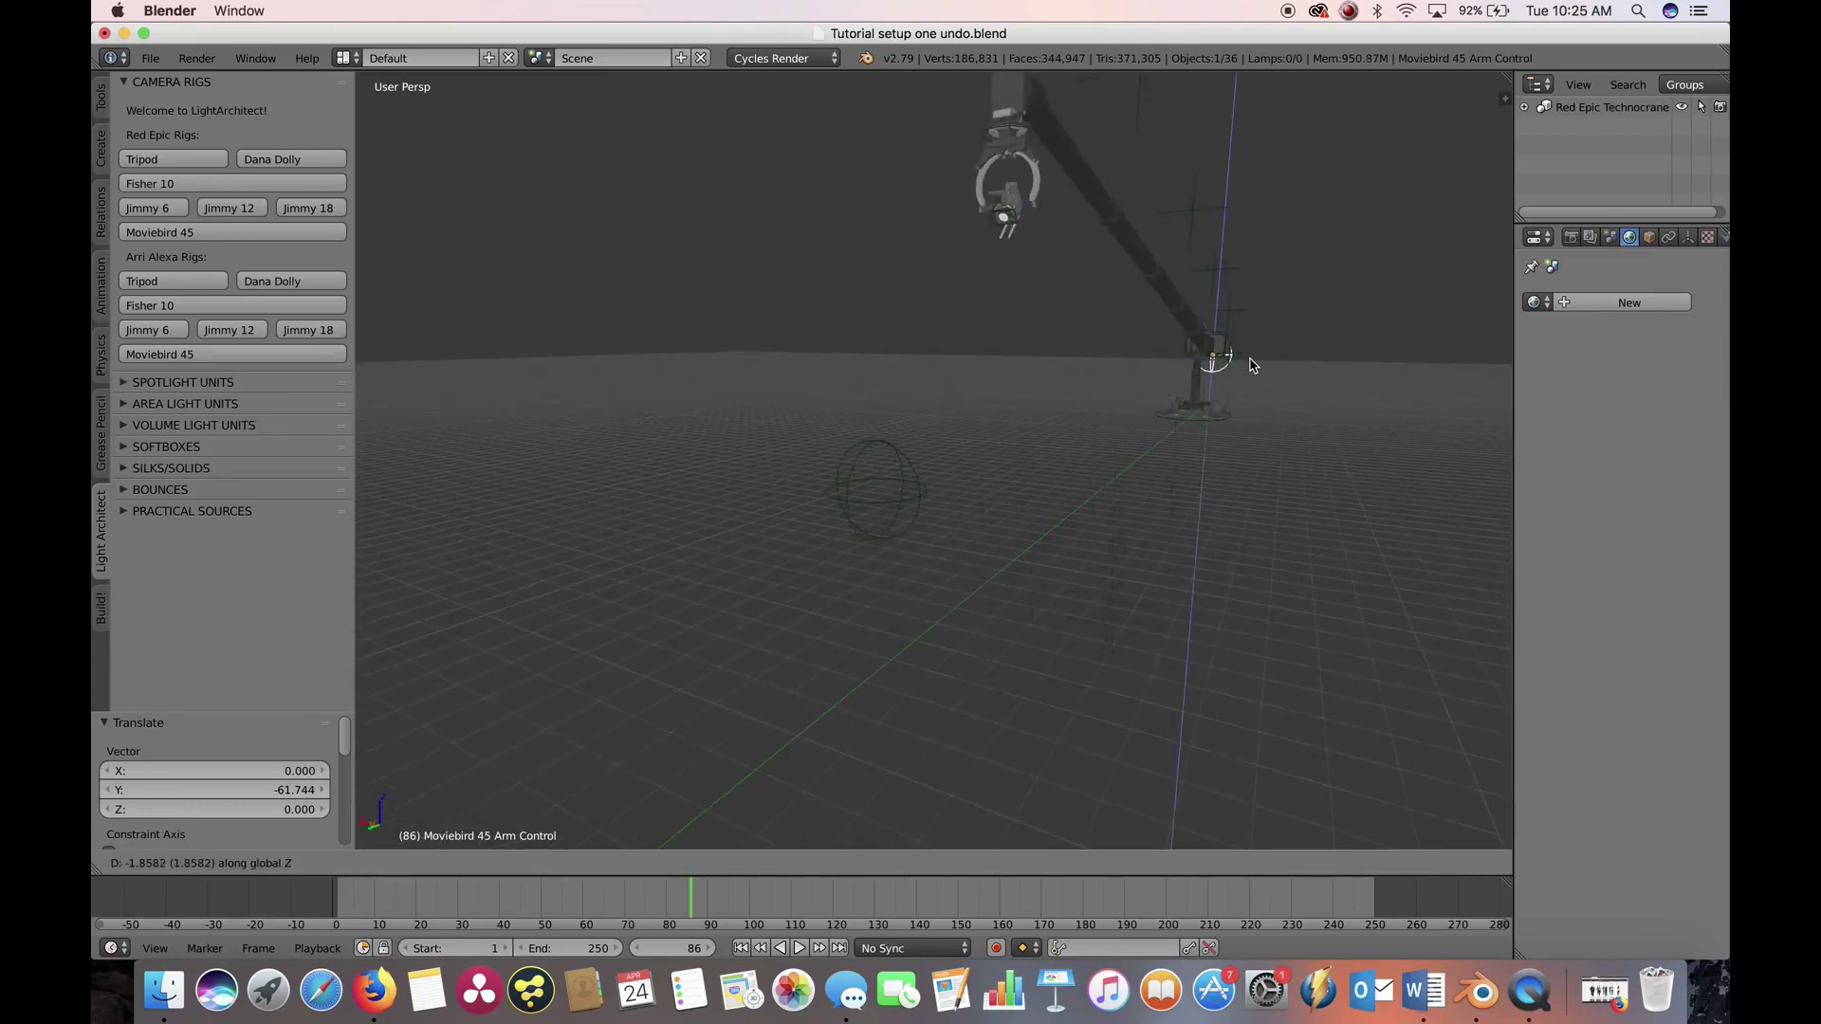
middle_click_drag(1149, 387, 998, 494)
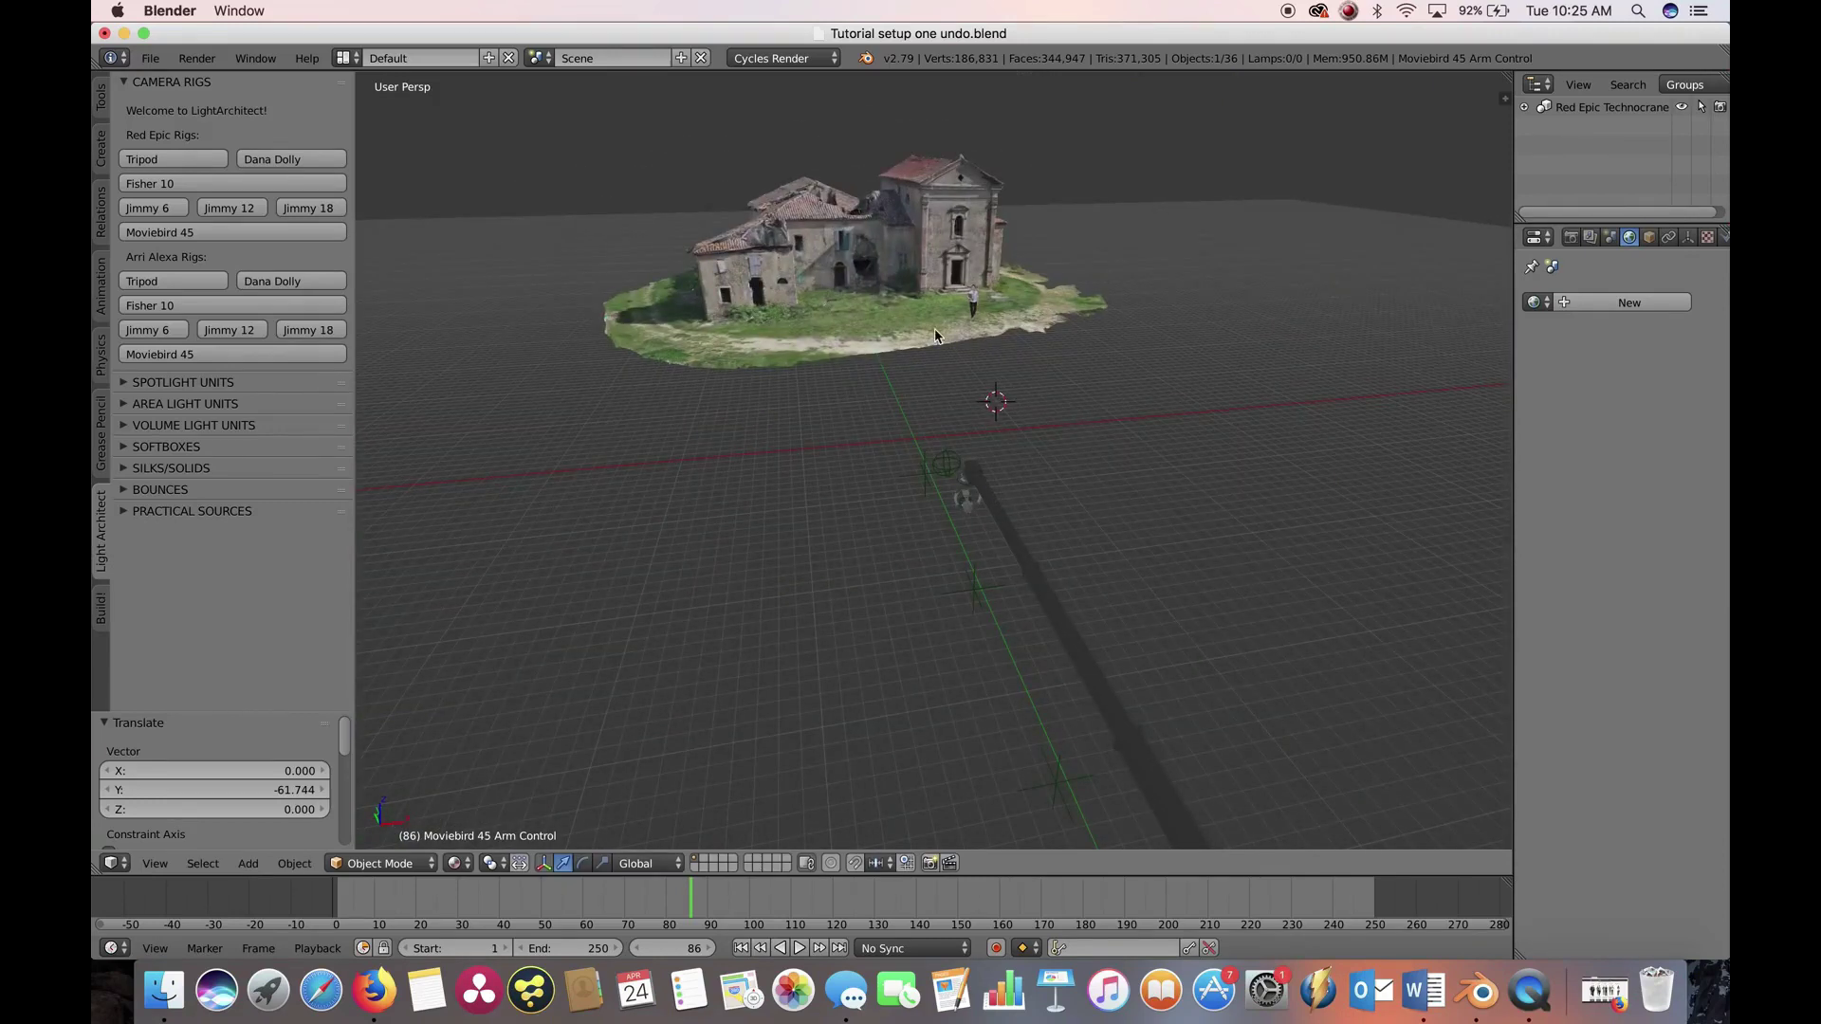
middle_click_drag(998, 375, 1043, 733)
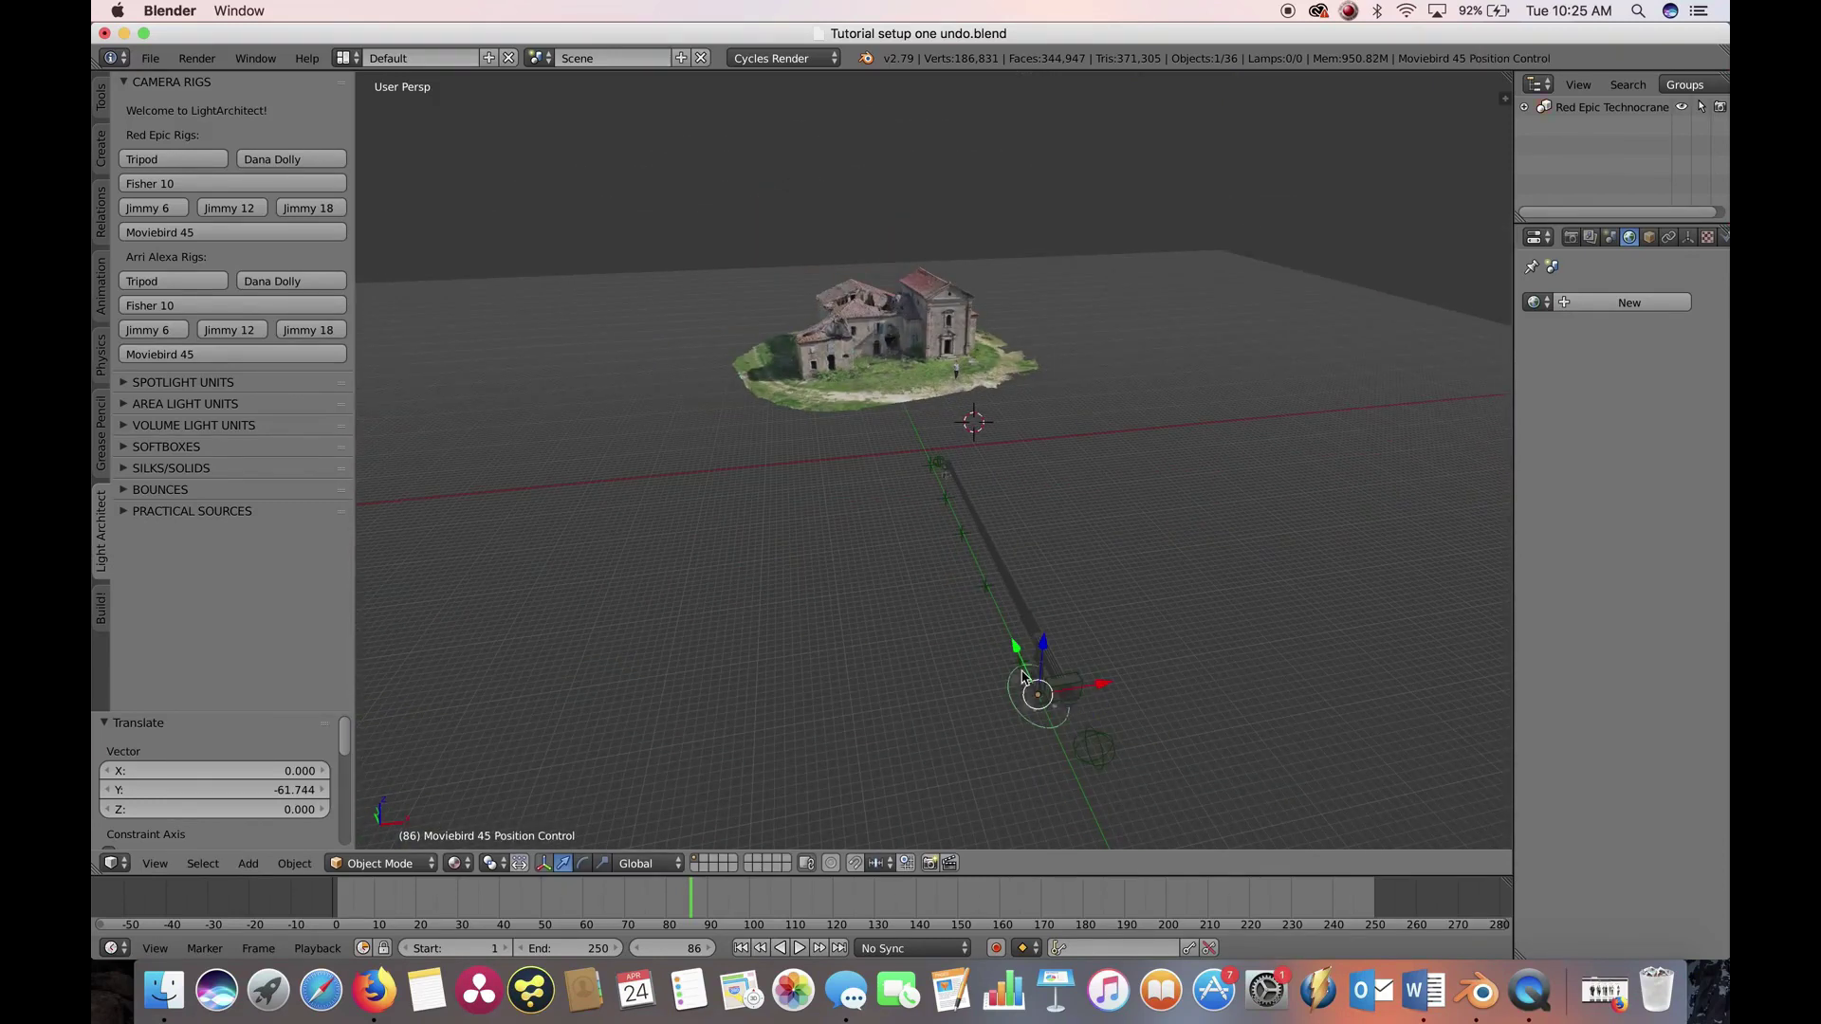
Slide the crane base to a new position and lengthen the arm
left_click_drag(1021, 678, 1044, 730)
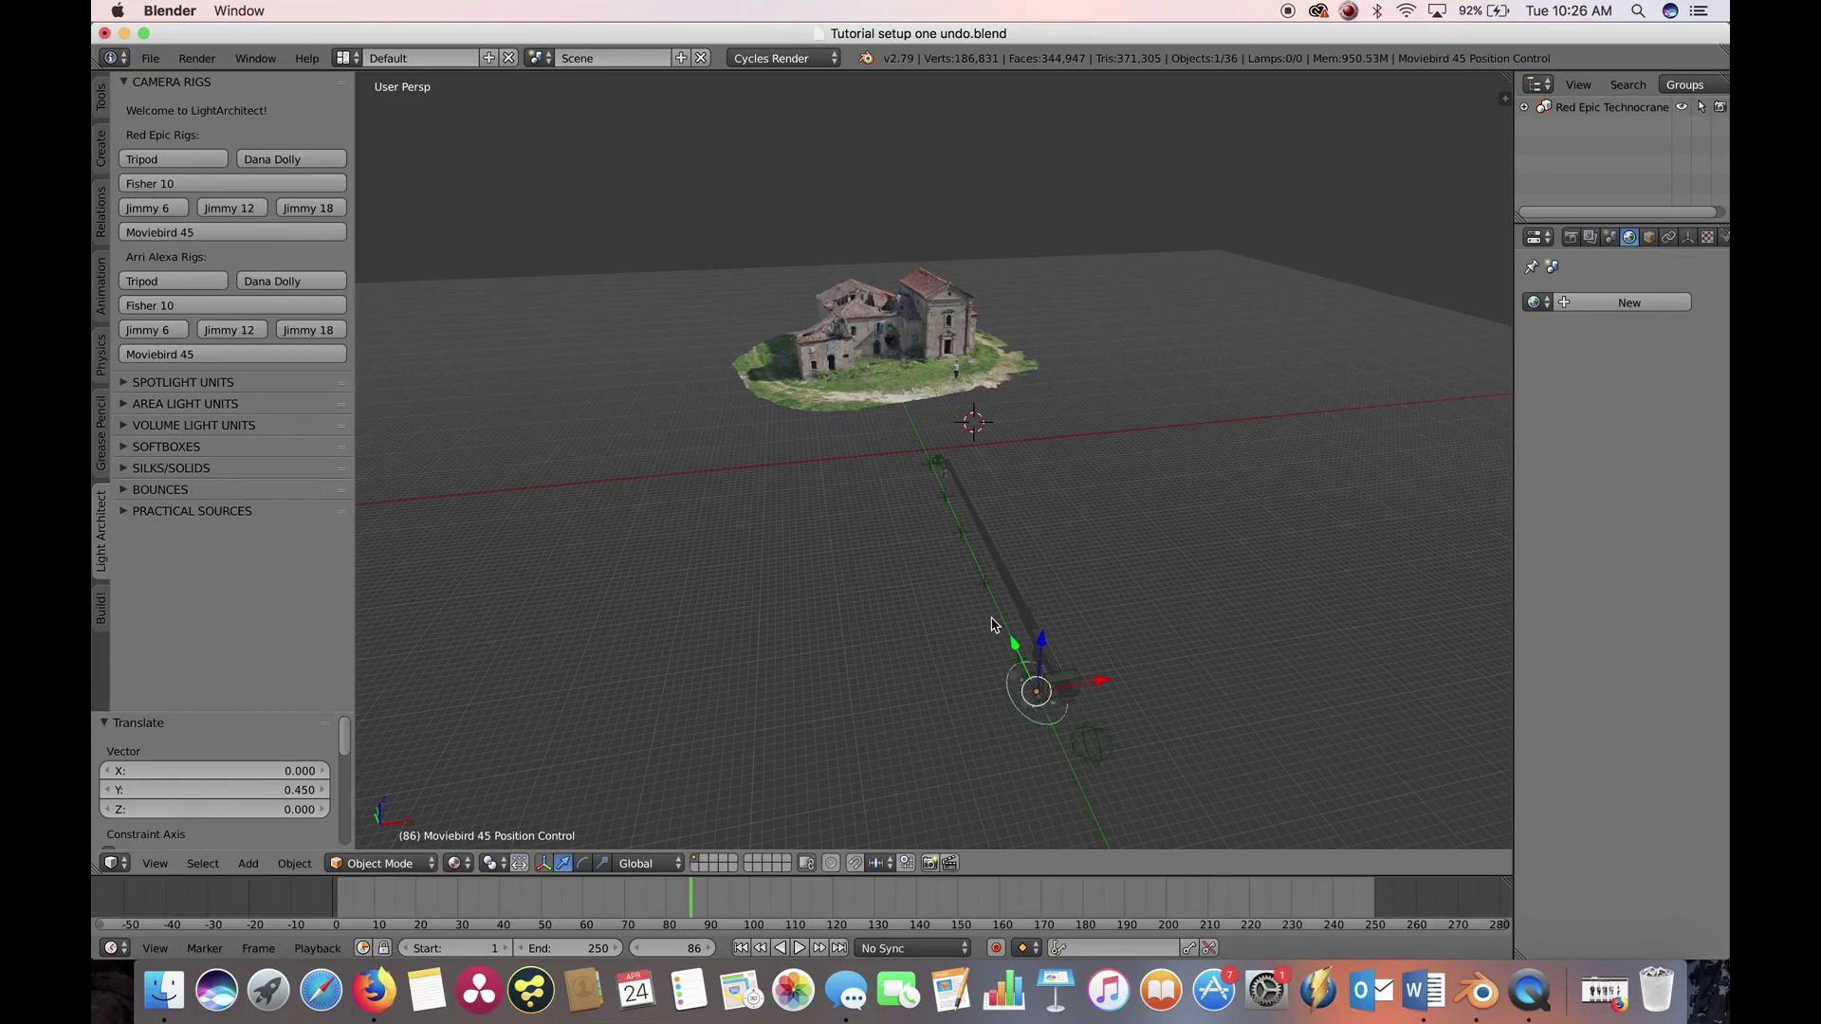
key("g")
left_click(882, 437)
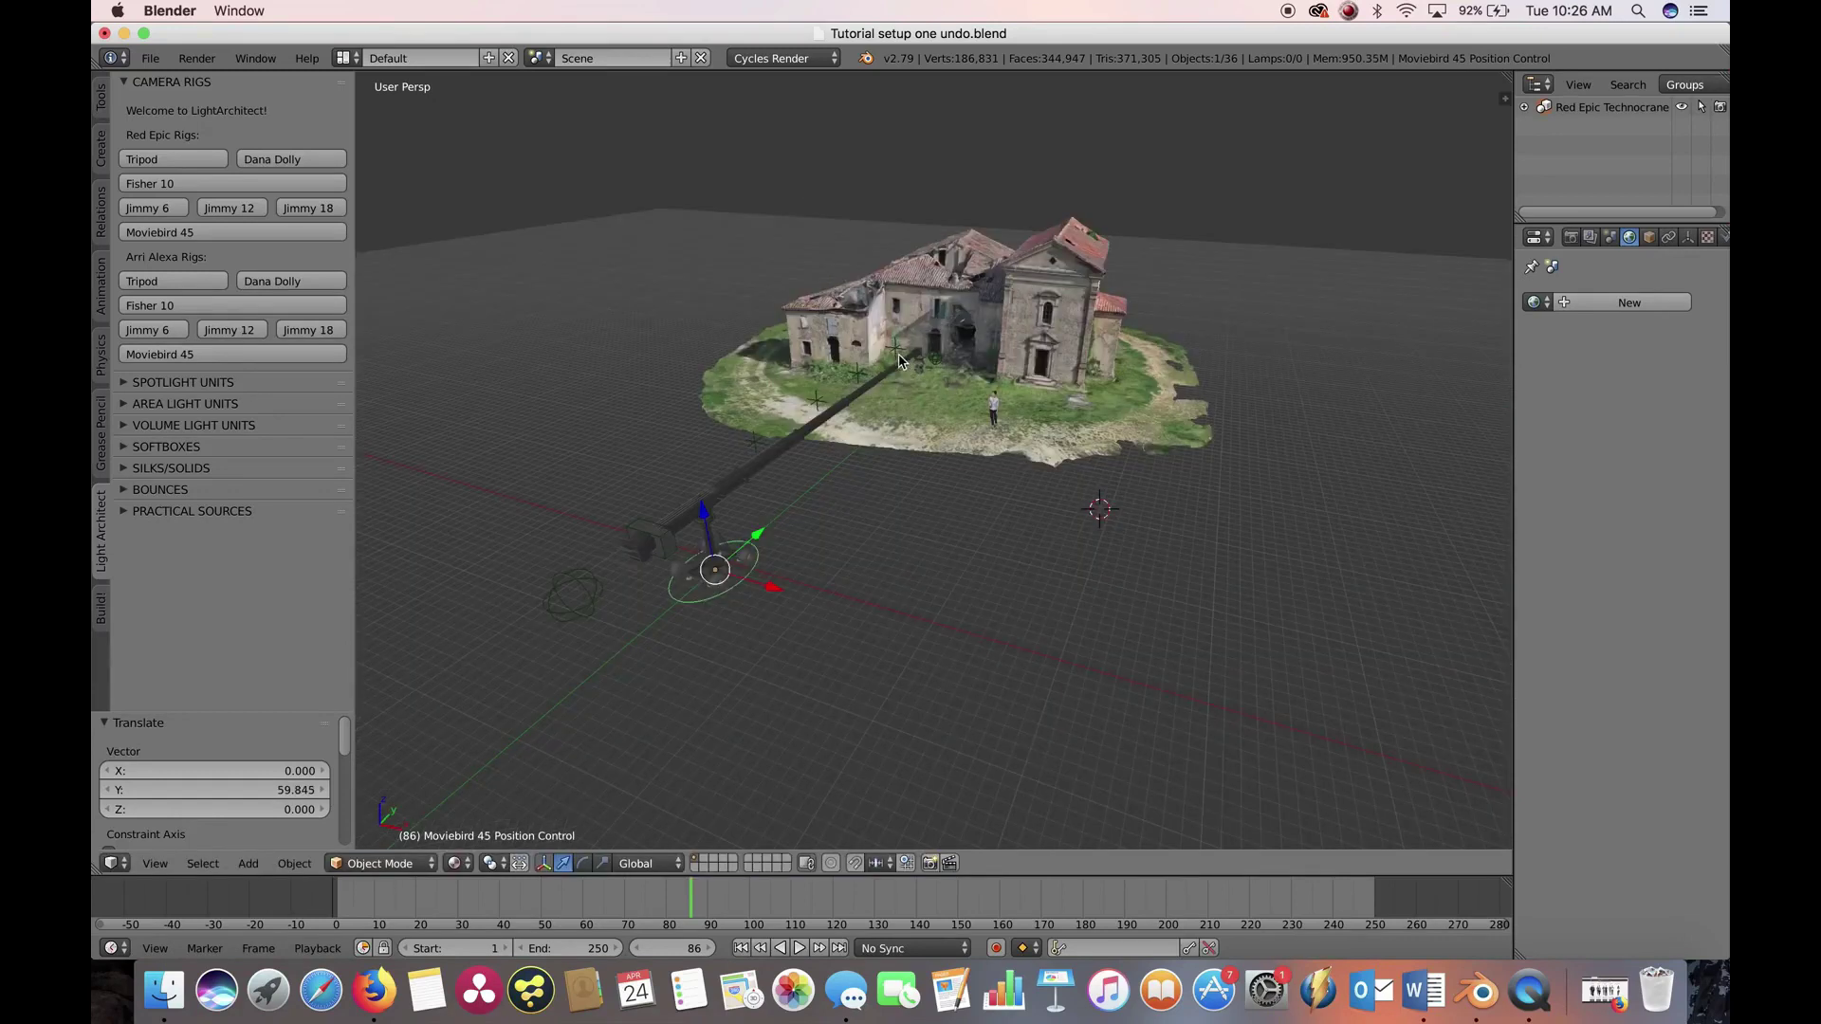
middle_click_drag(883, 438, 1041, 460)
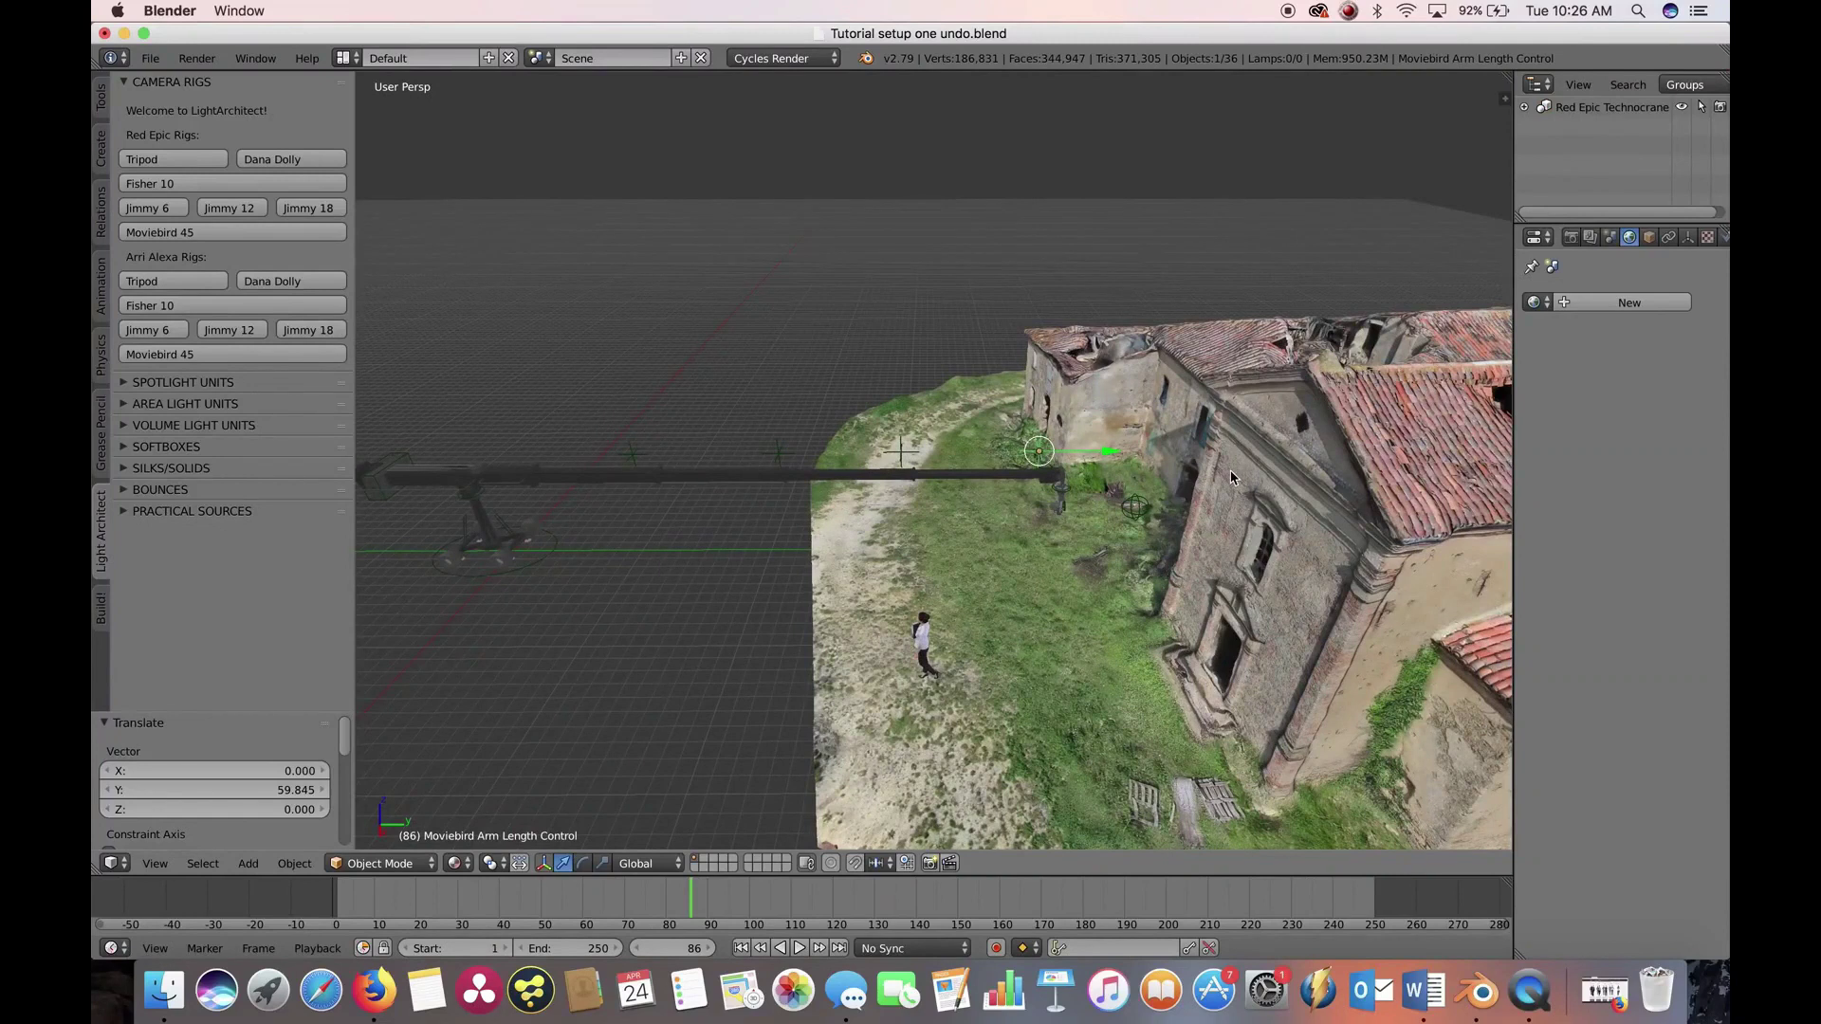
key("g")
left_click(1051, 480)
middle_click_drag(1051, 479, 938, 625)
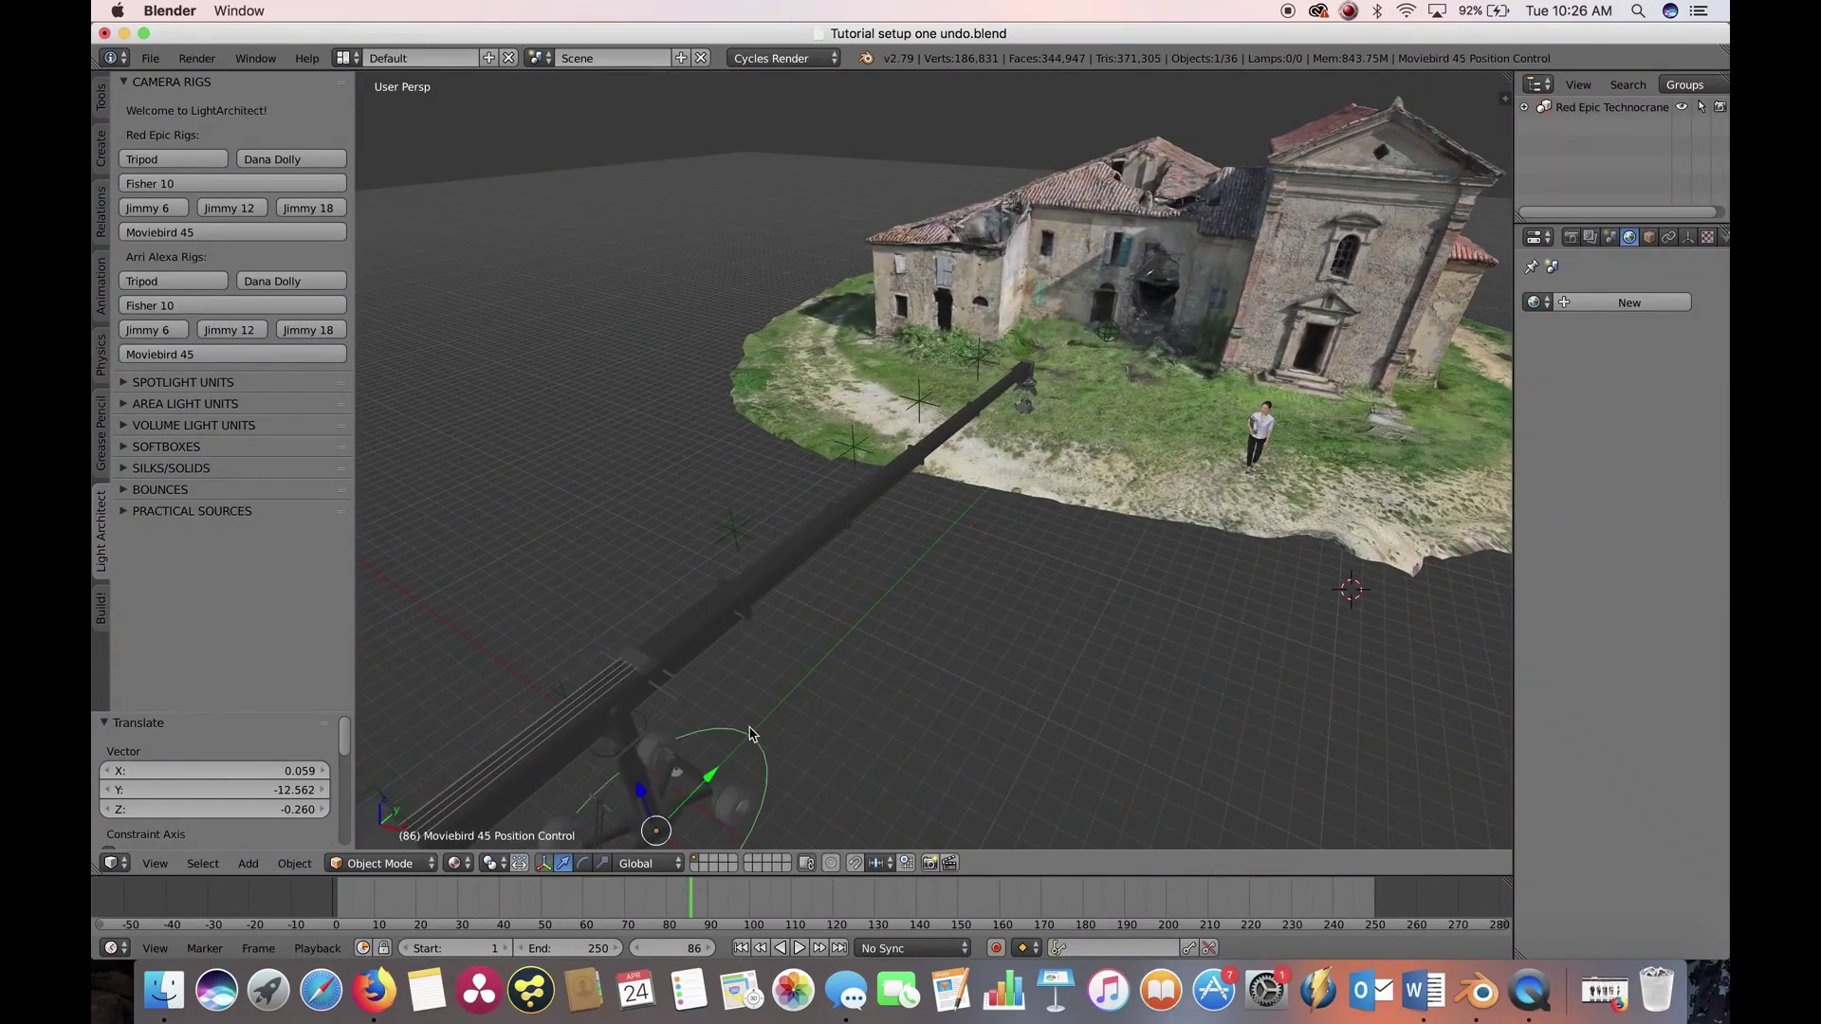
scroll(754, 733, "down", 2)
Swing the crane about -28 degrees around its base and move the base back along Y
key("r")
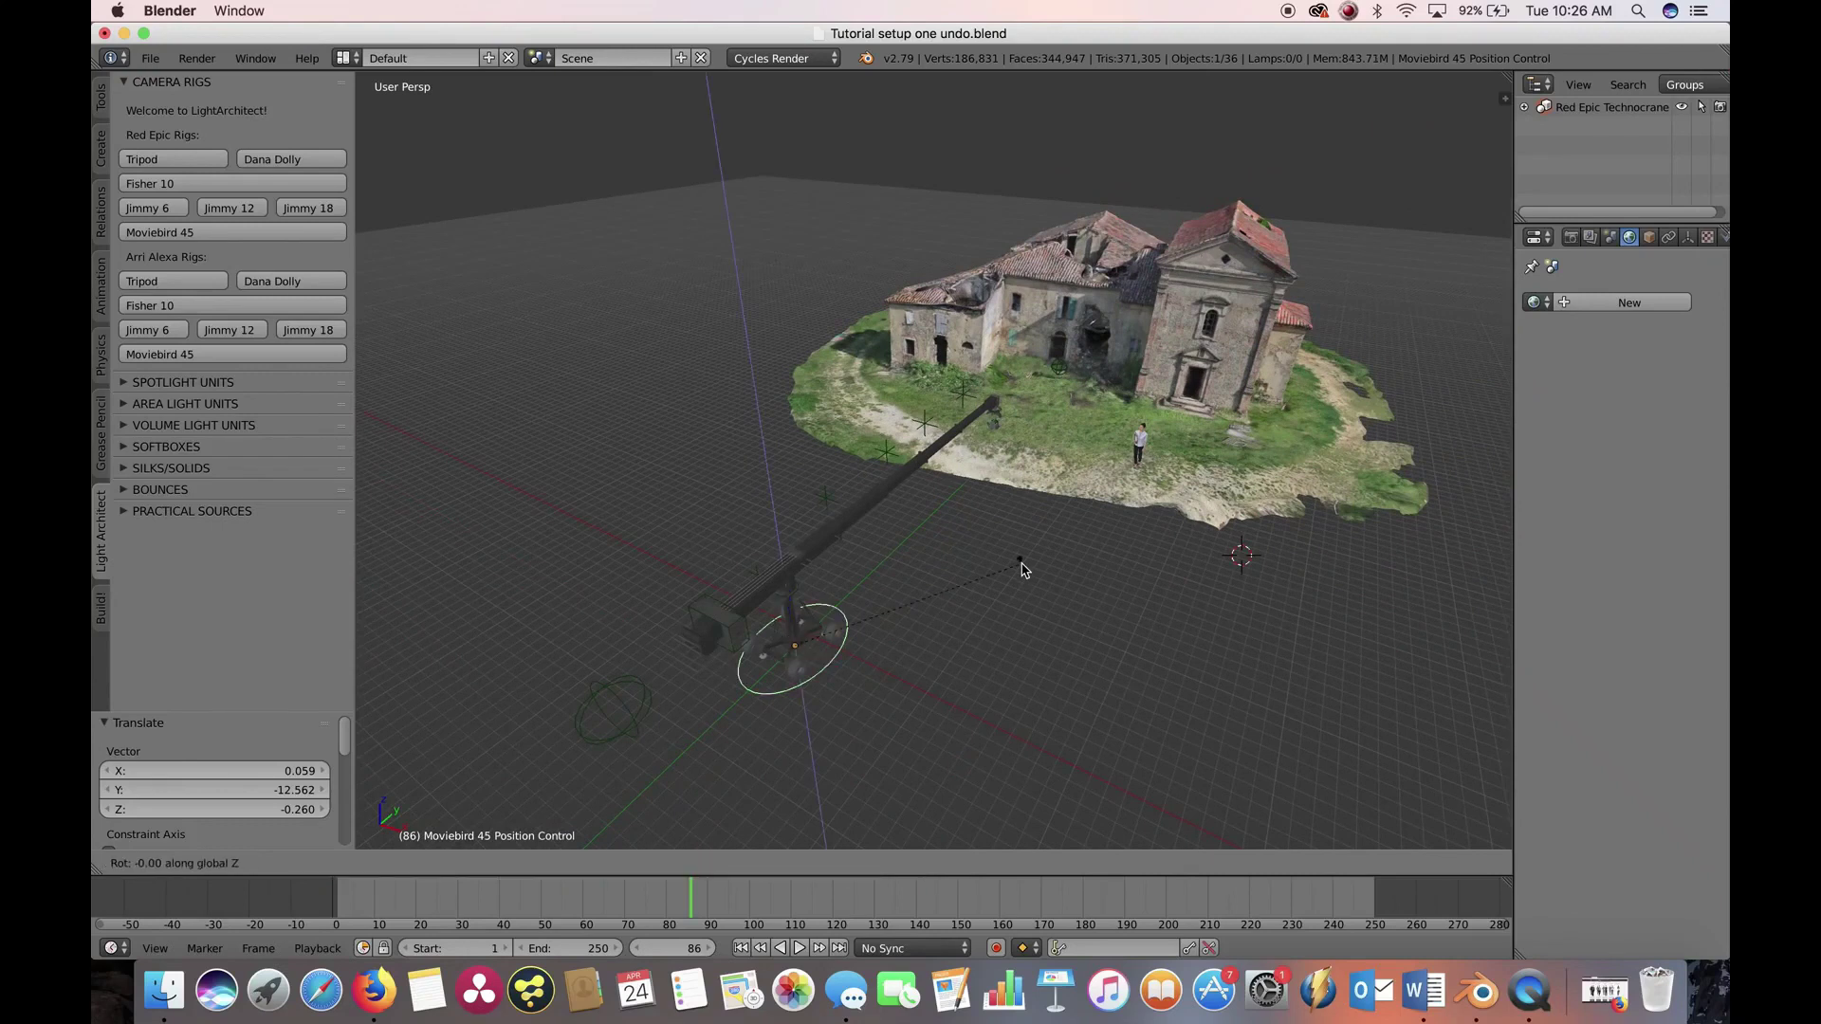
left_click(1034, 685)
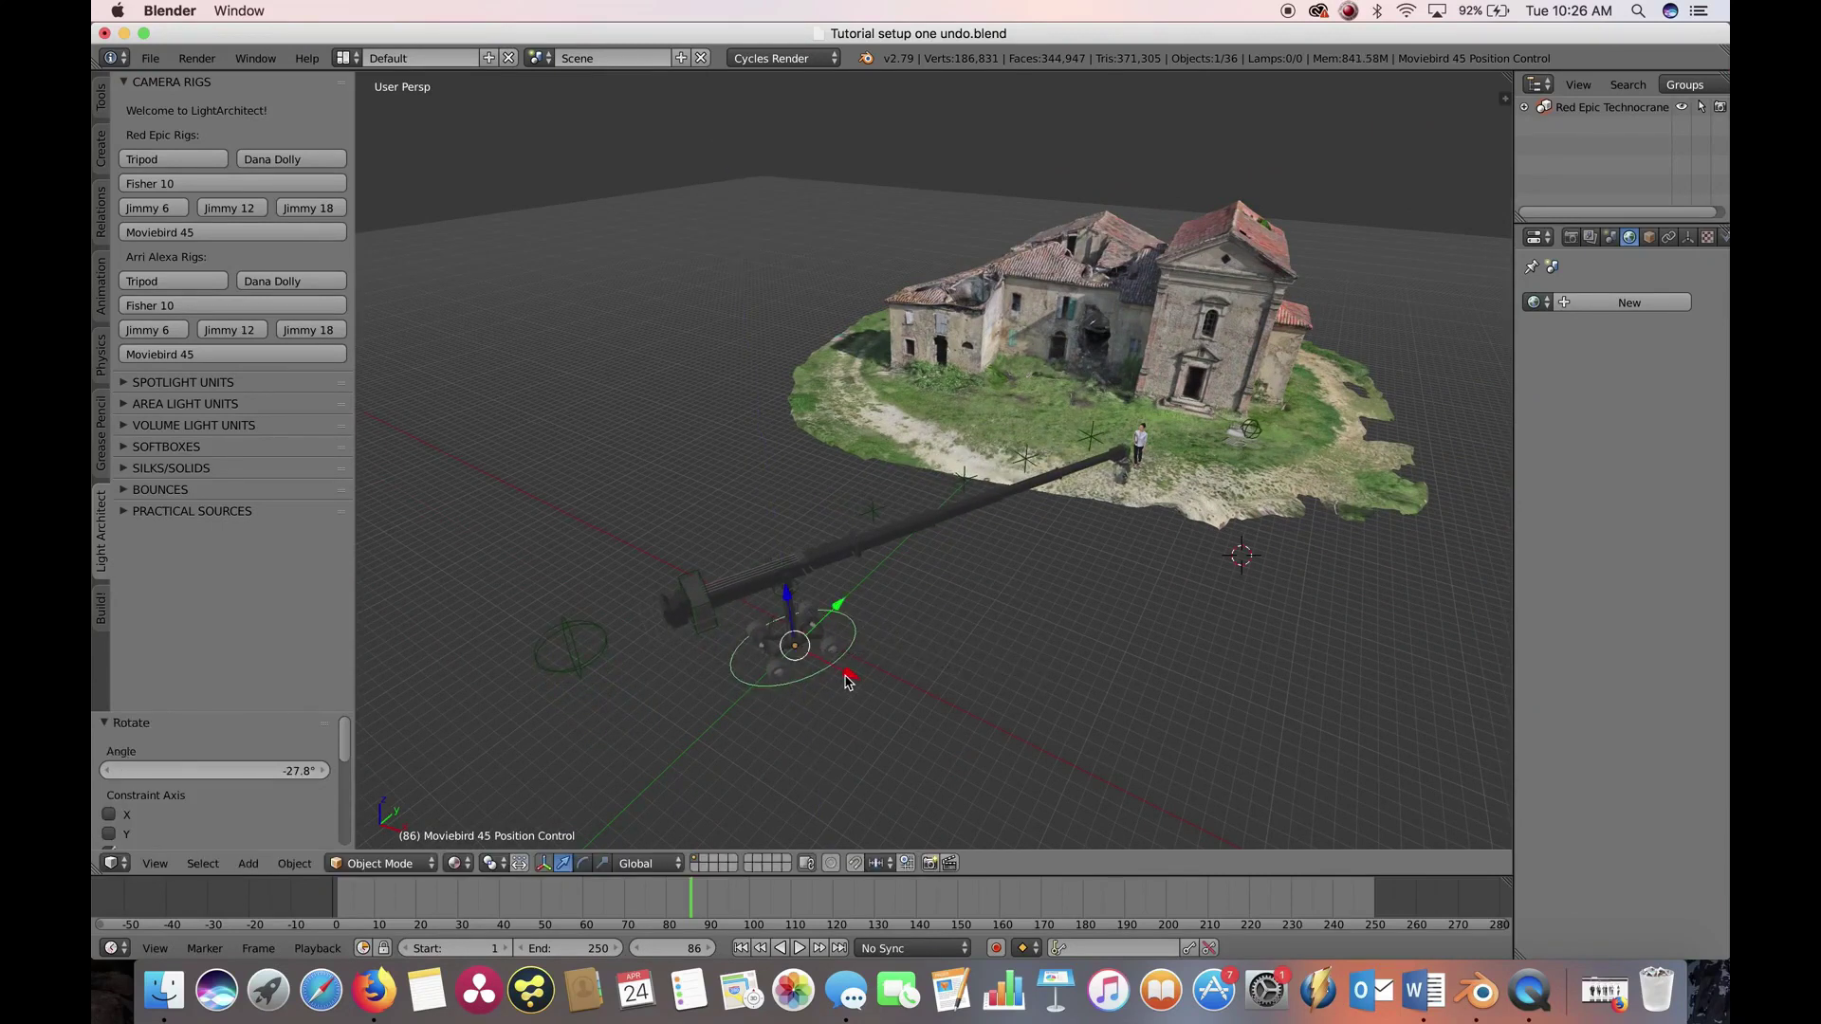
key("g")
key("y")
left_click(861, 544)
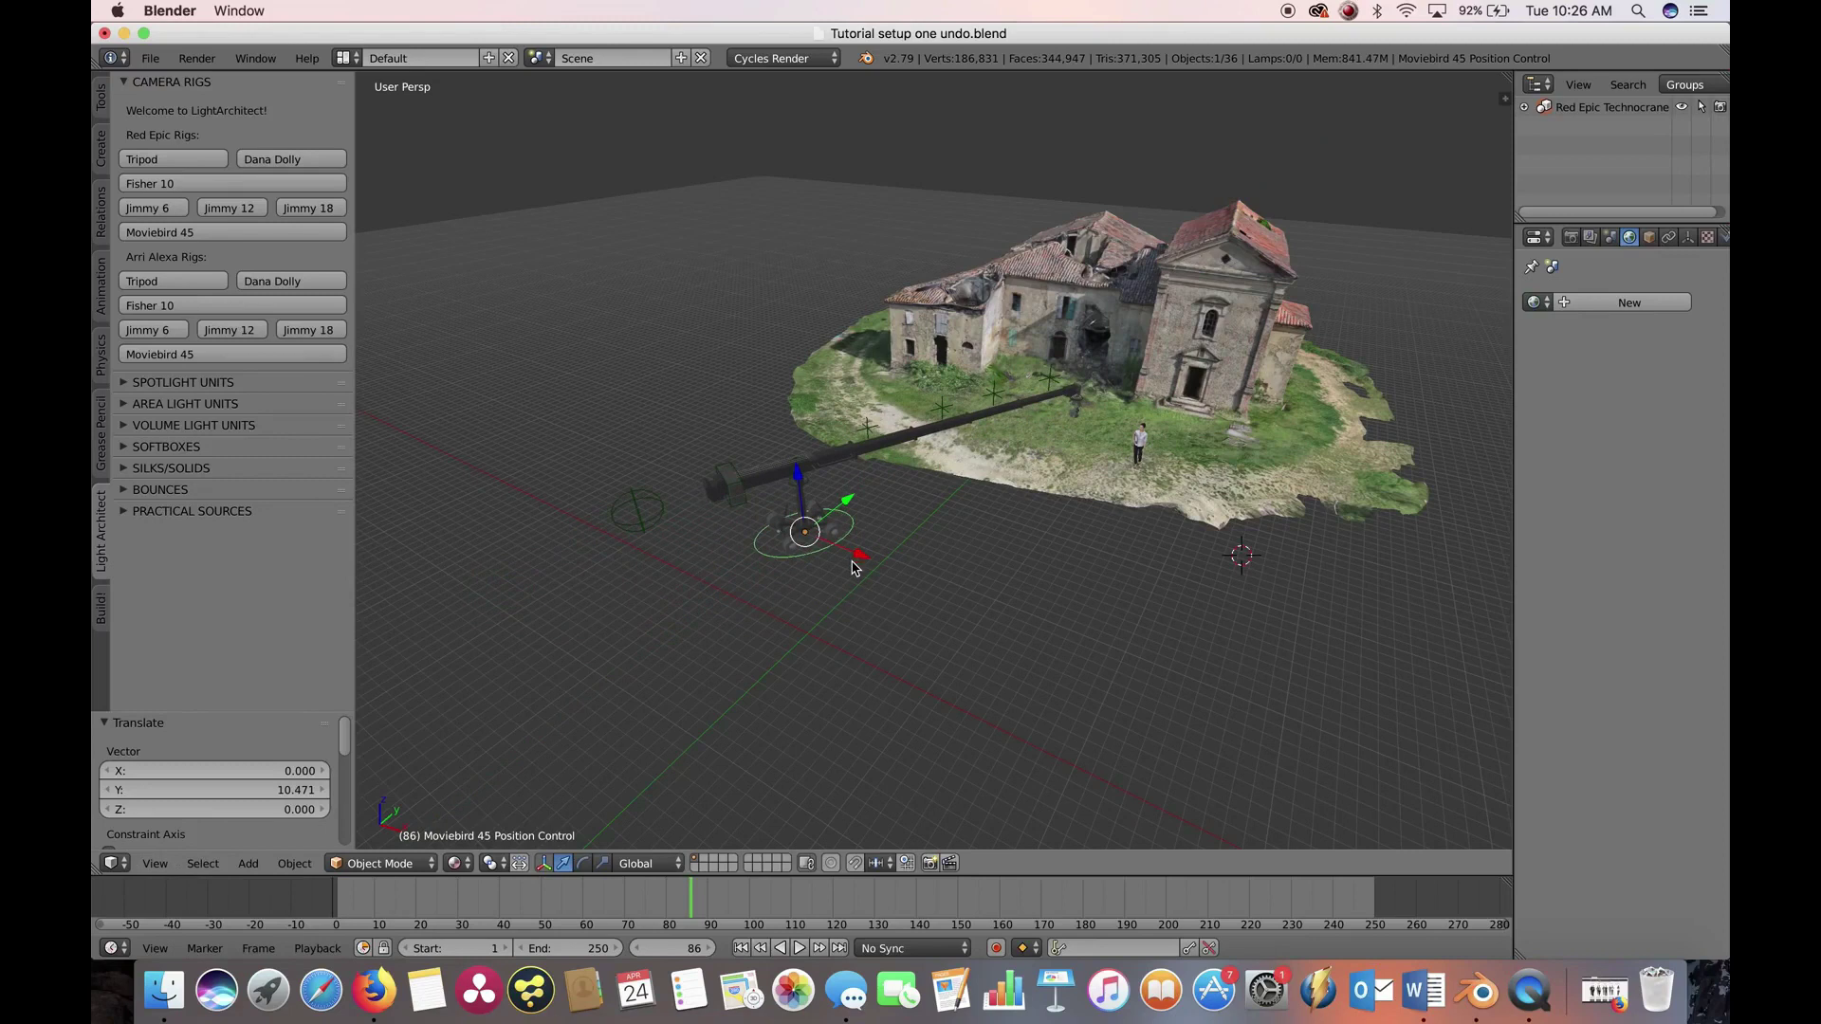
scroll(869, 571, "up", 2)
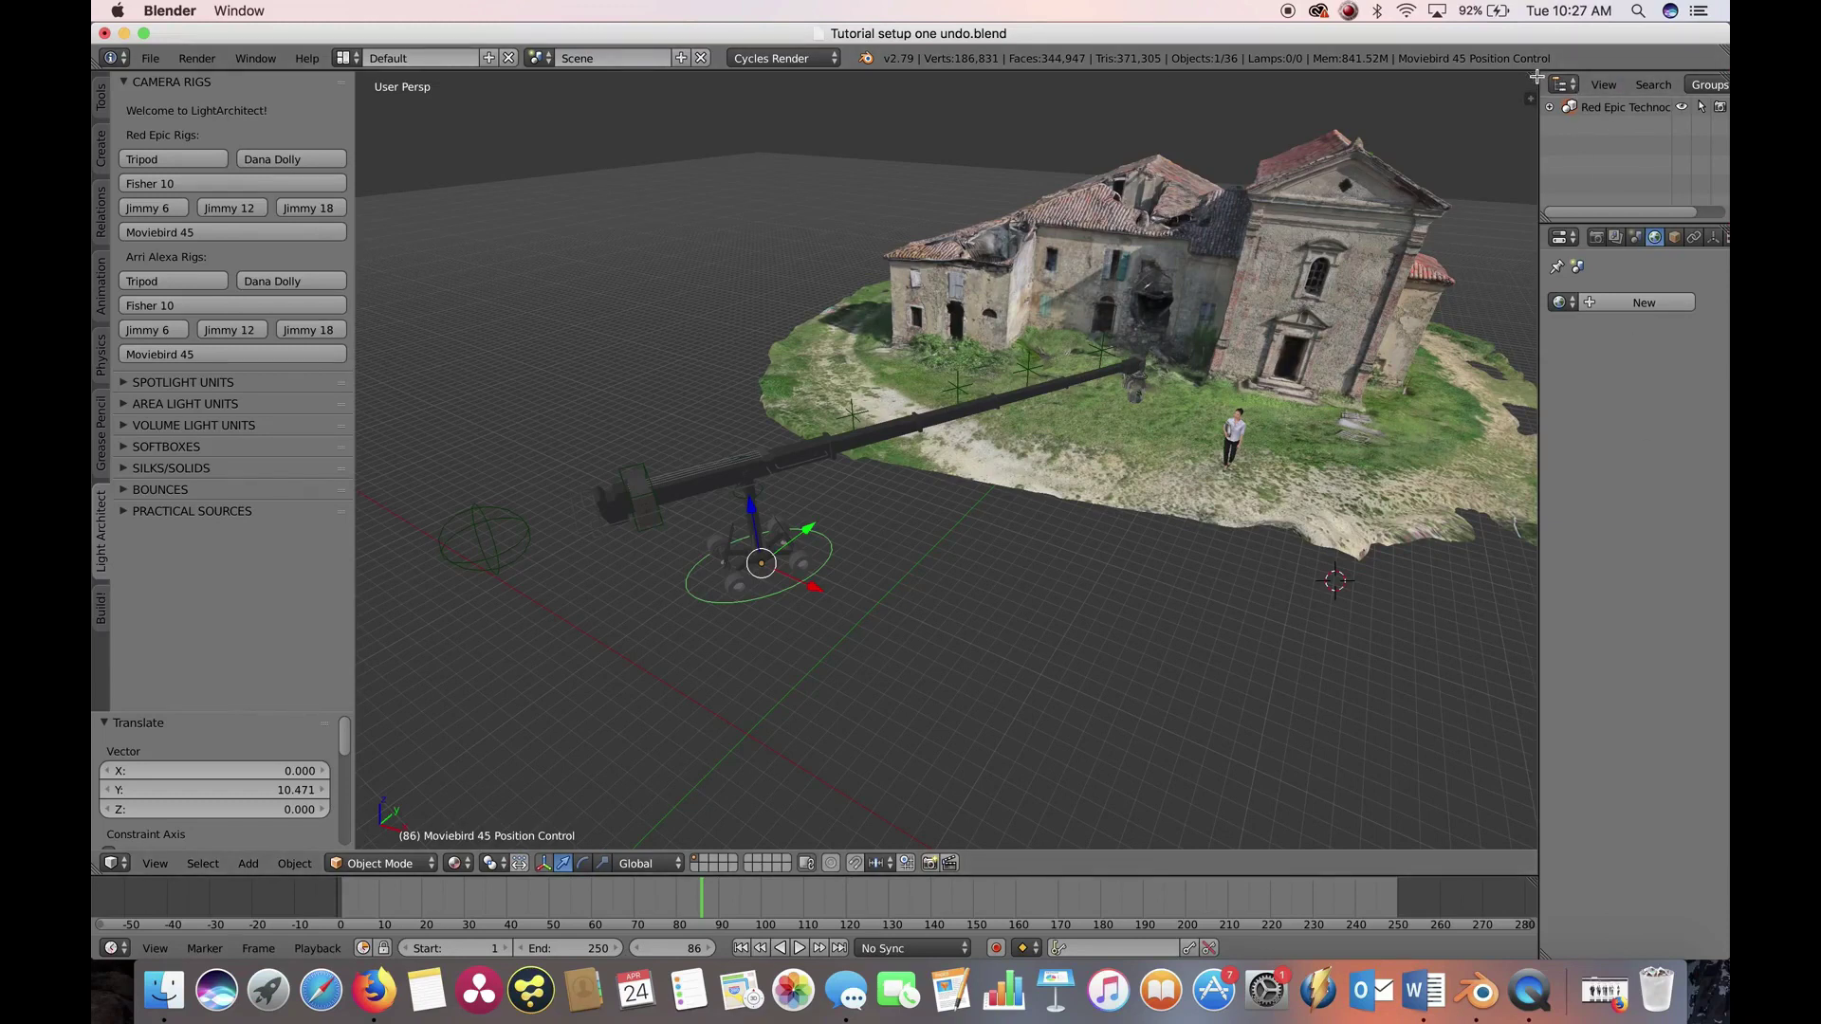
Split the viewport and set the right view to look through the crane camera
left_click_drag(1523, 80, 1219, 85)
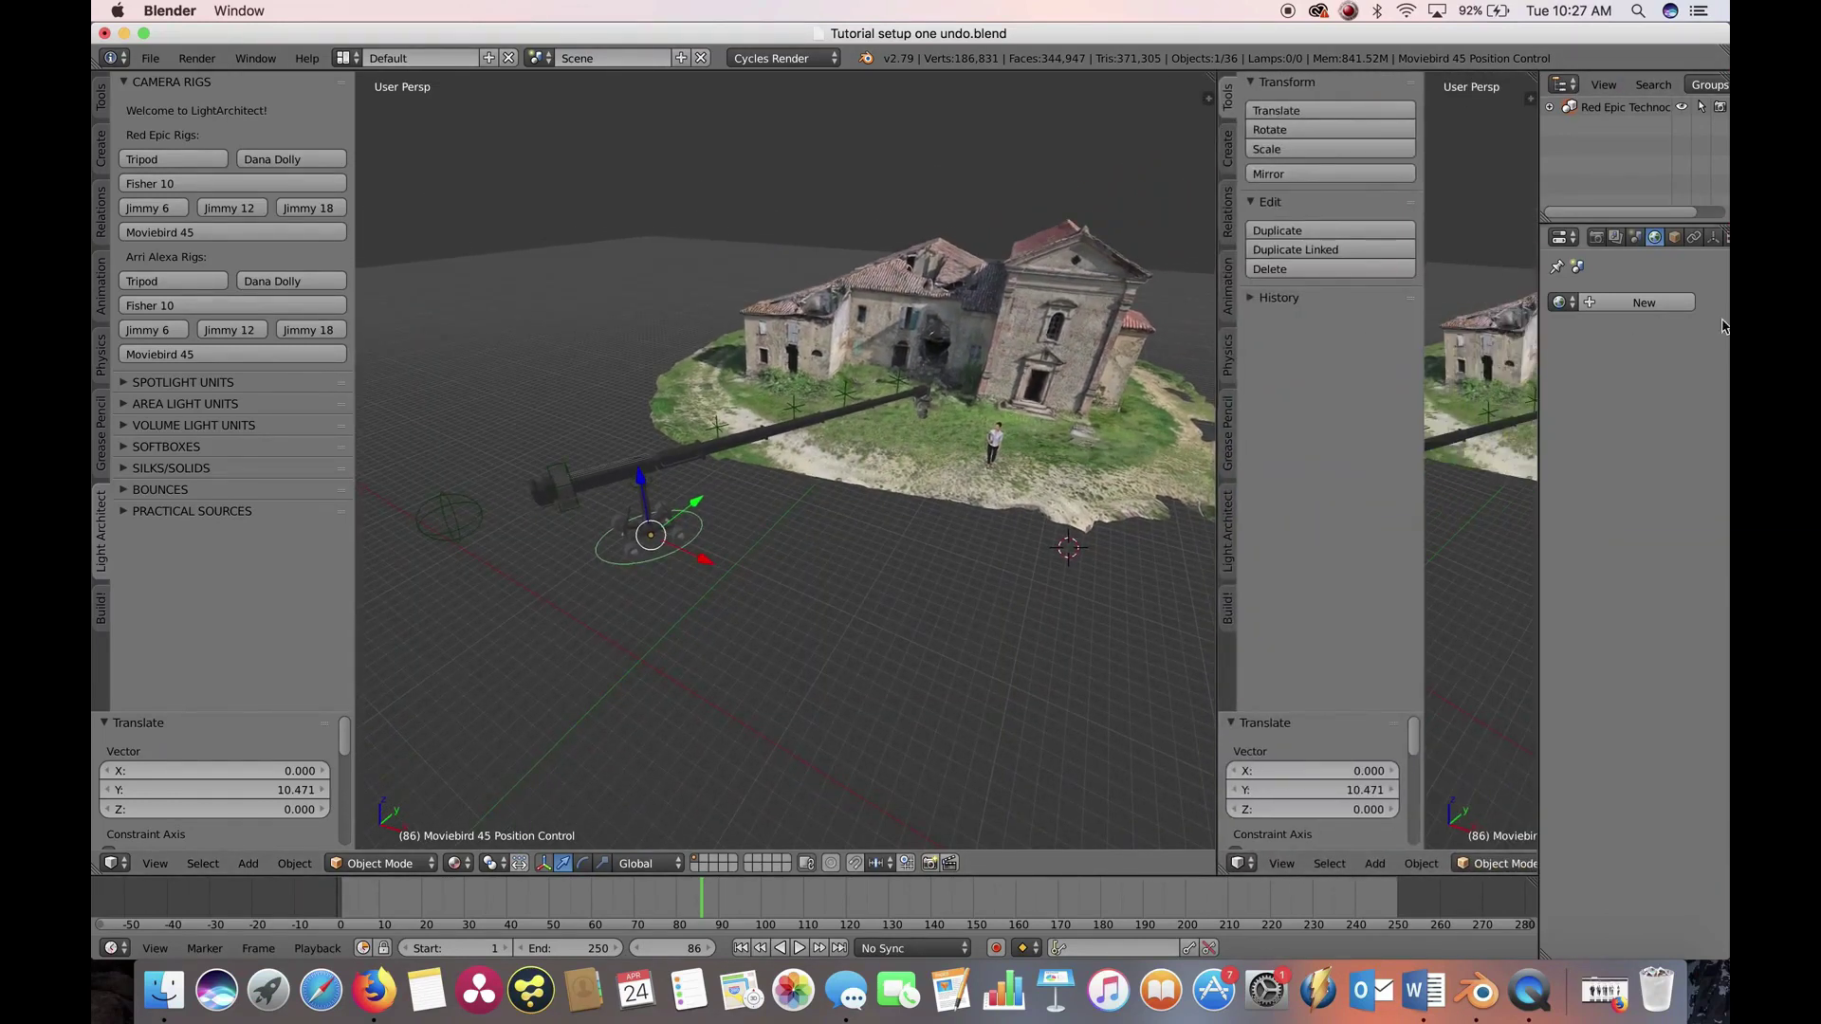
left_click_drag(1424, 297, 1293, 836)
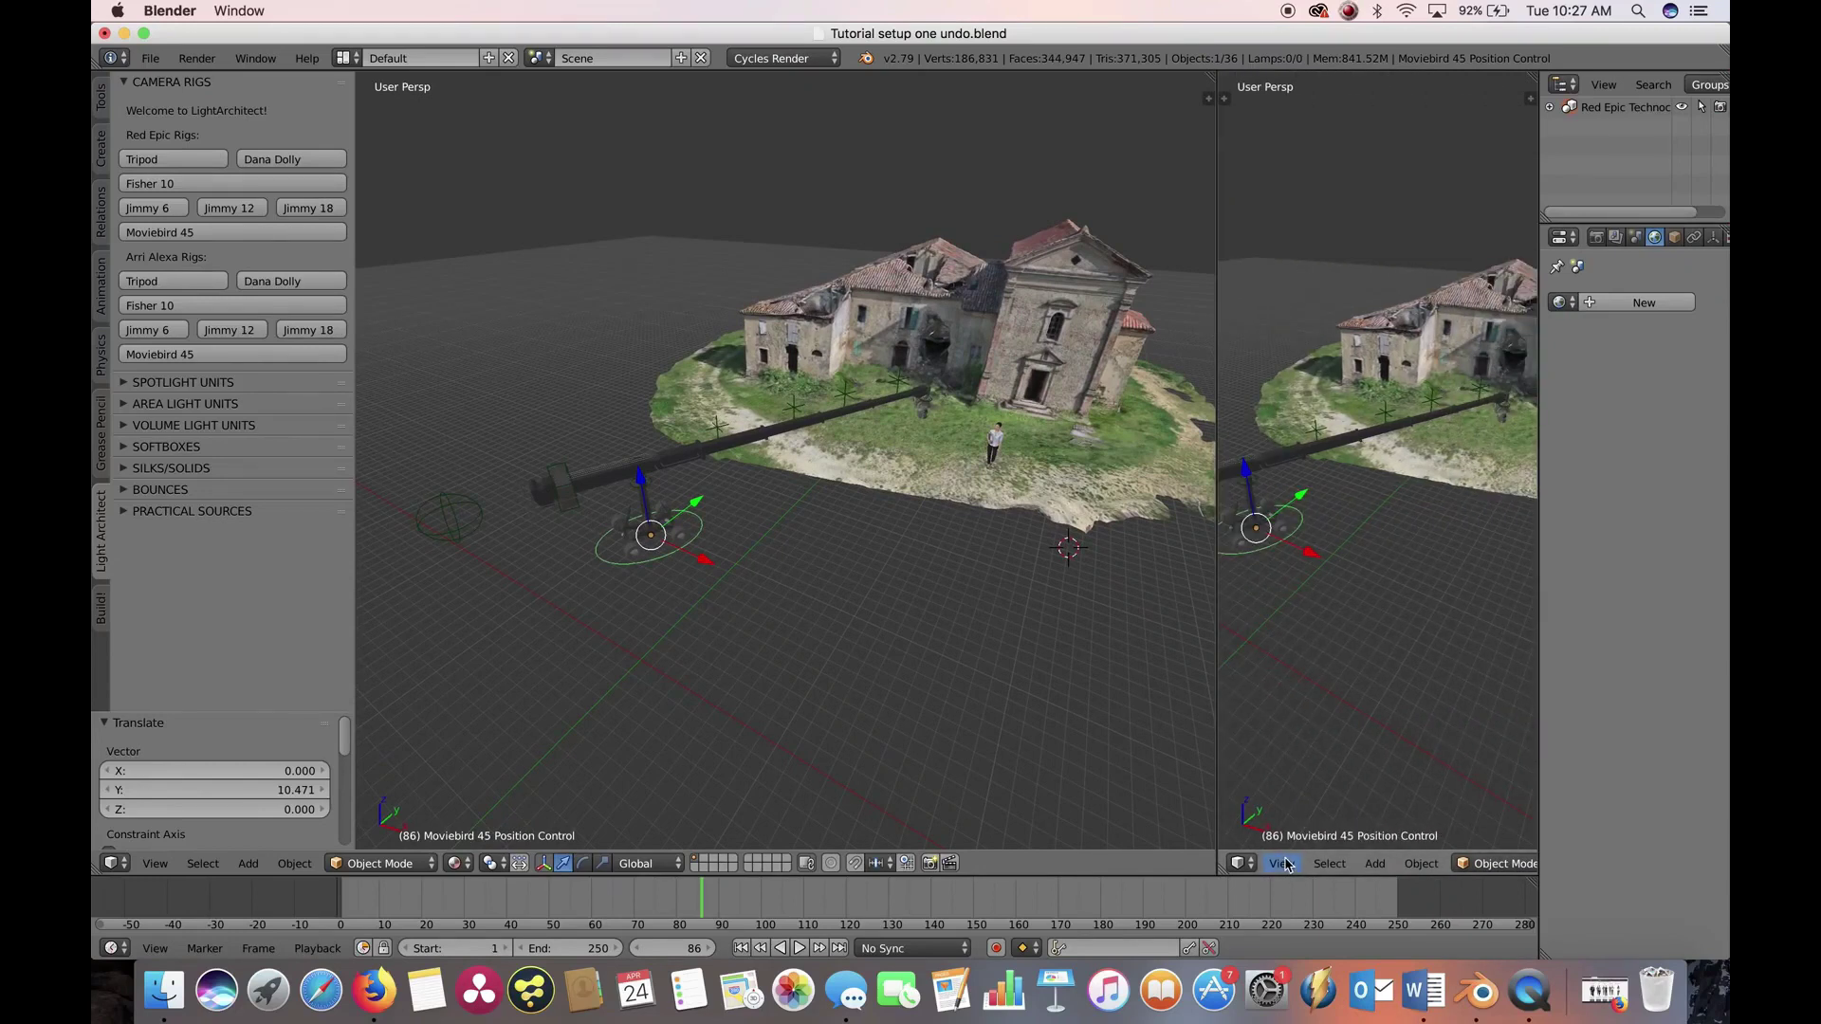
left_click(1285, 864)
left_click(1339, 788)
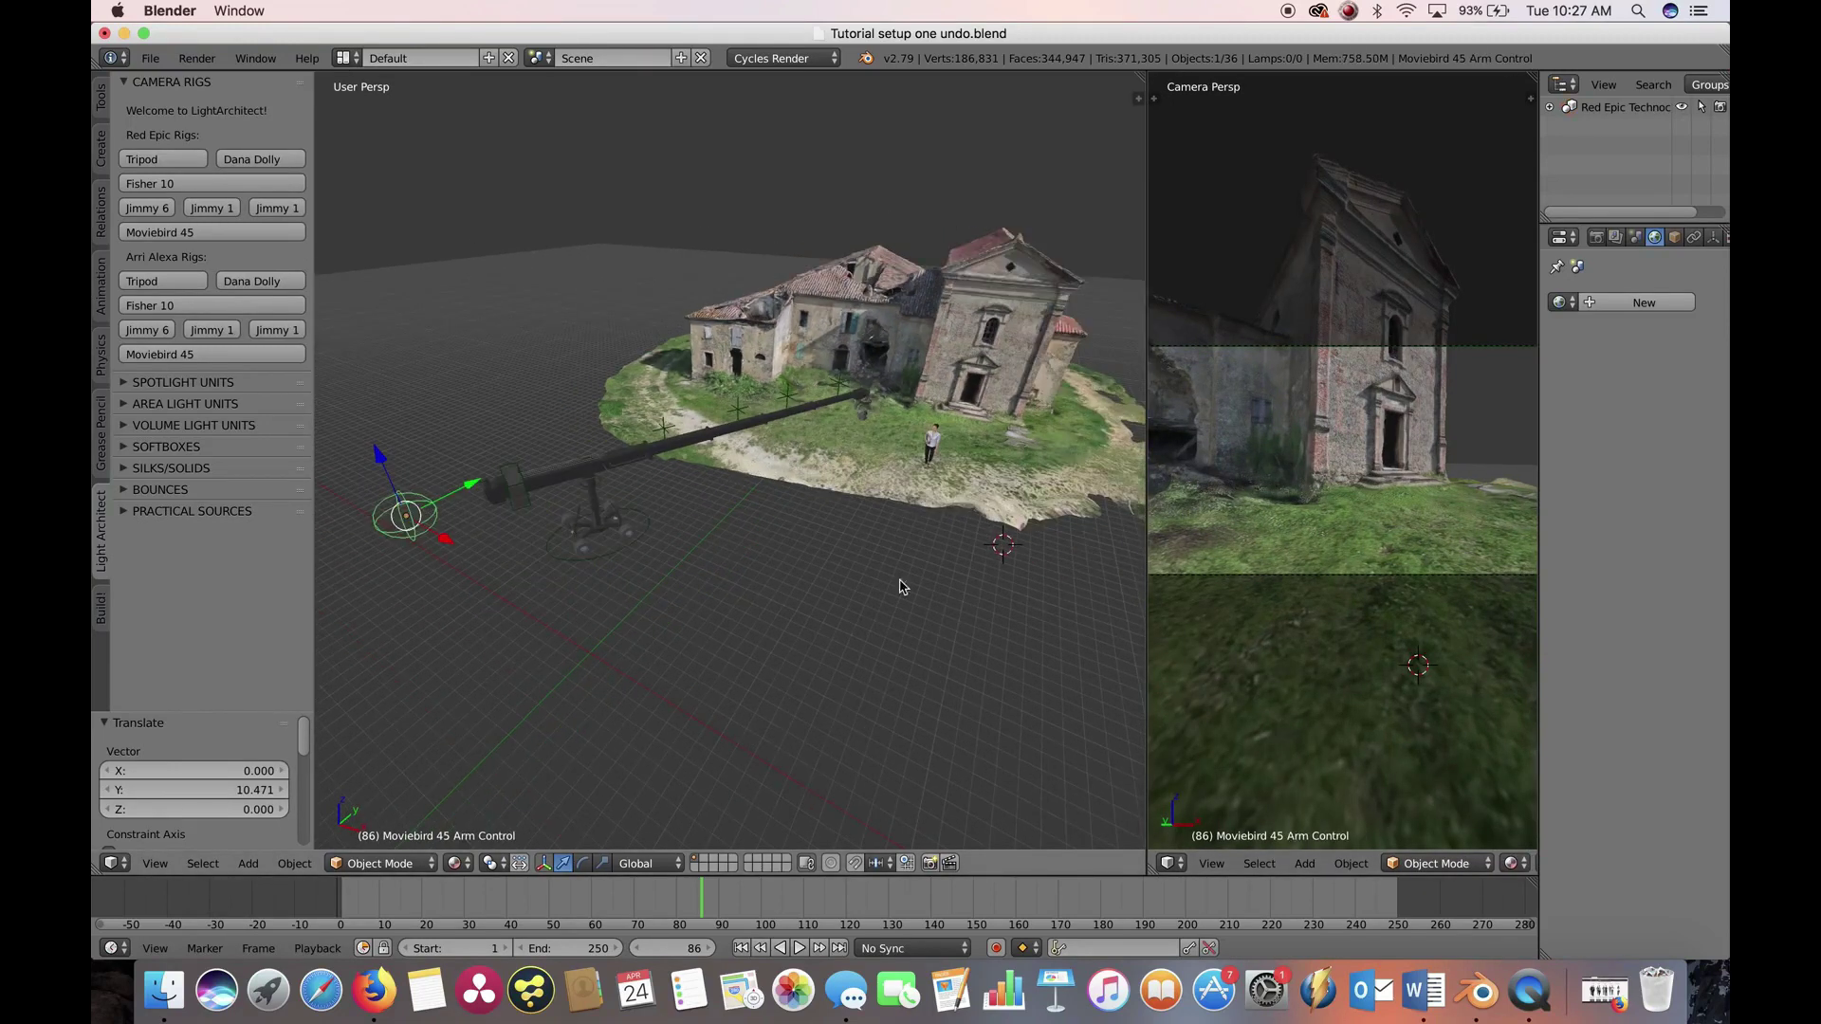
Move the arm control along X and show the left view in solid shading
key("g")
key("x")
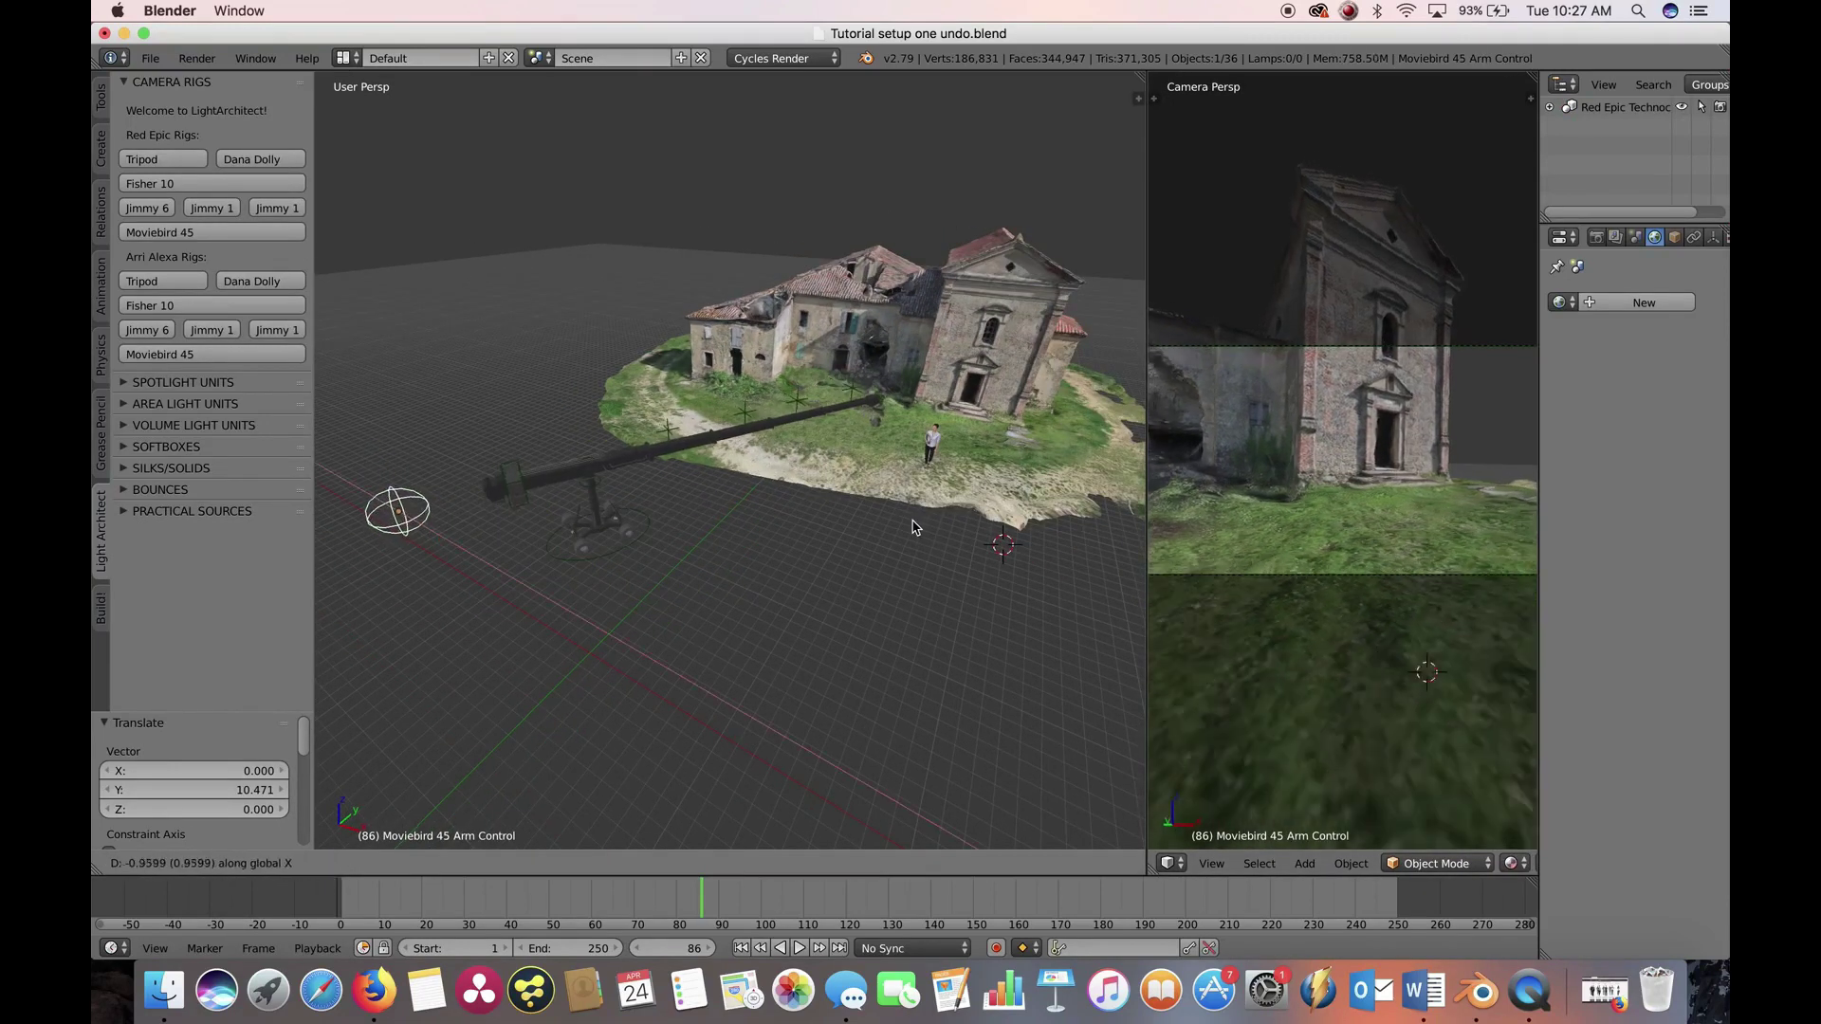
left_click(849, 503)
scroll(848, 502, "up", 2)
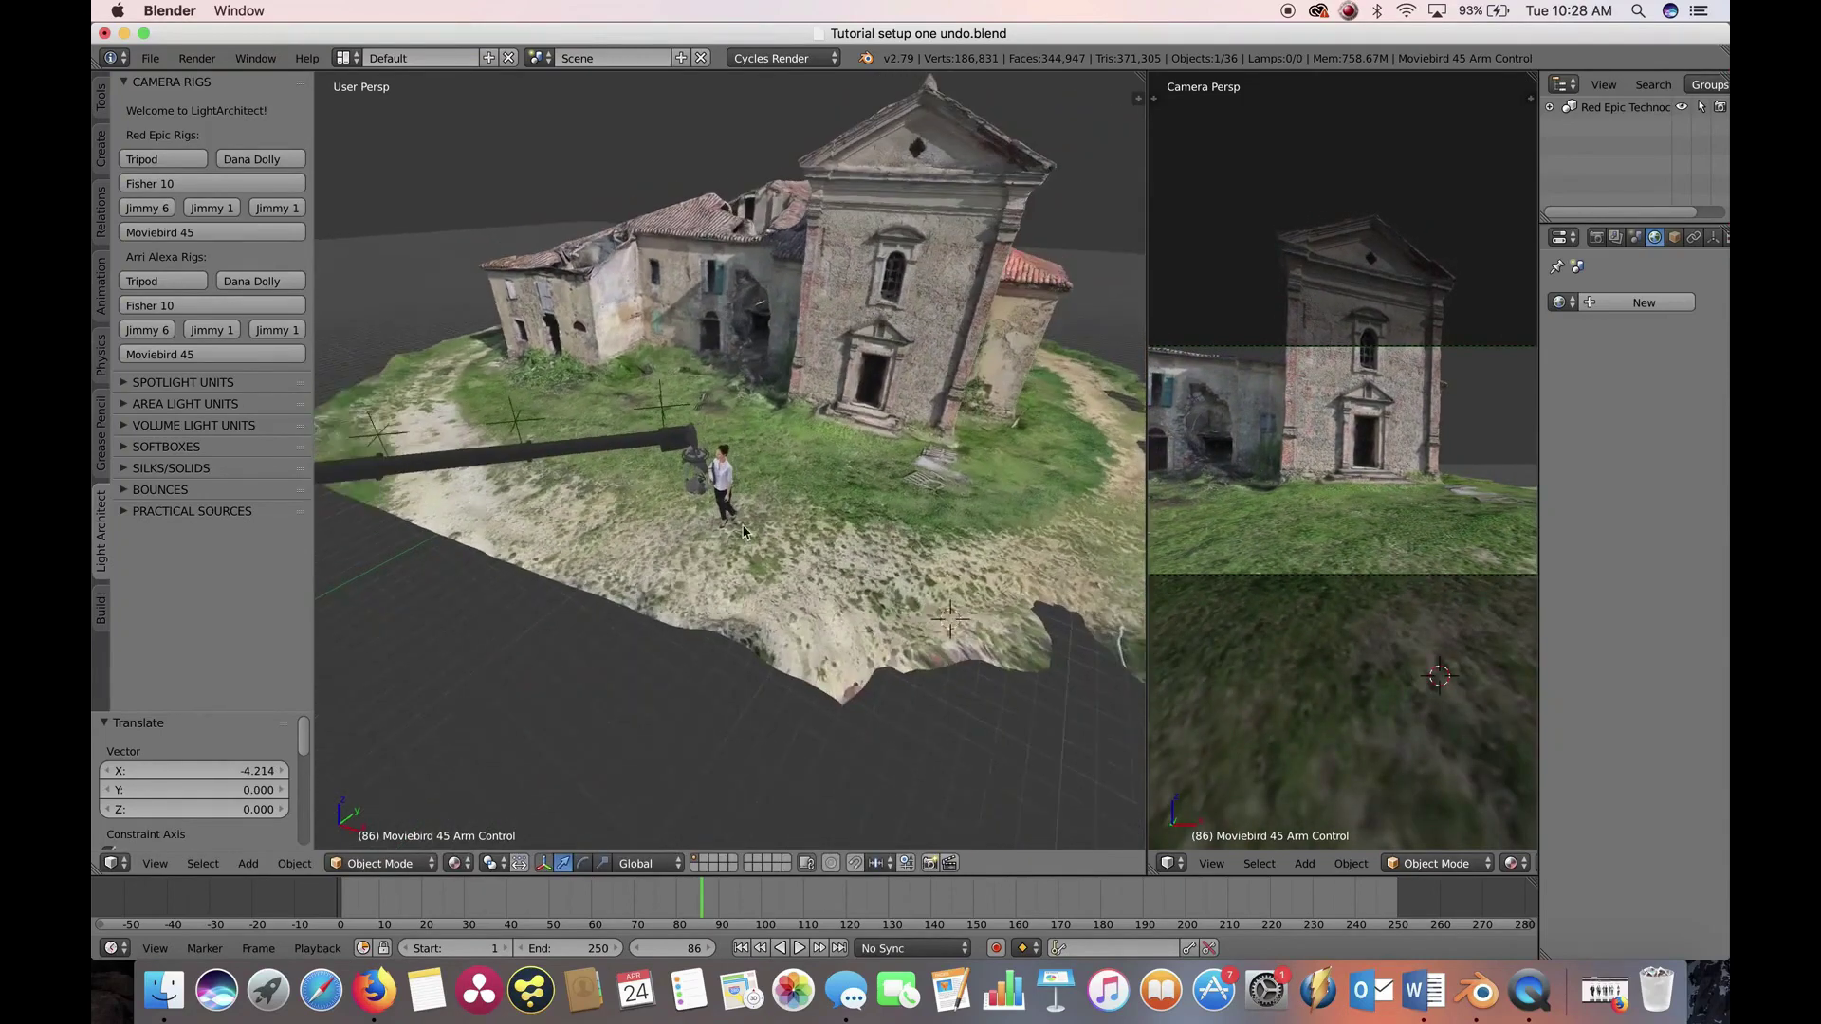
middle_click_drag(849, 503, 624, 572)
scroll(624, 573, "down", 3)
key("alt+z")
scroll(624, 572, "up", 3)
scroll(751, 509, "up", 2)
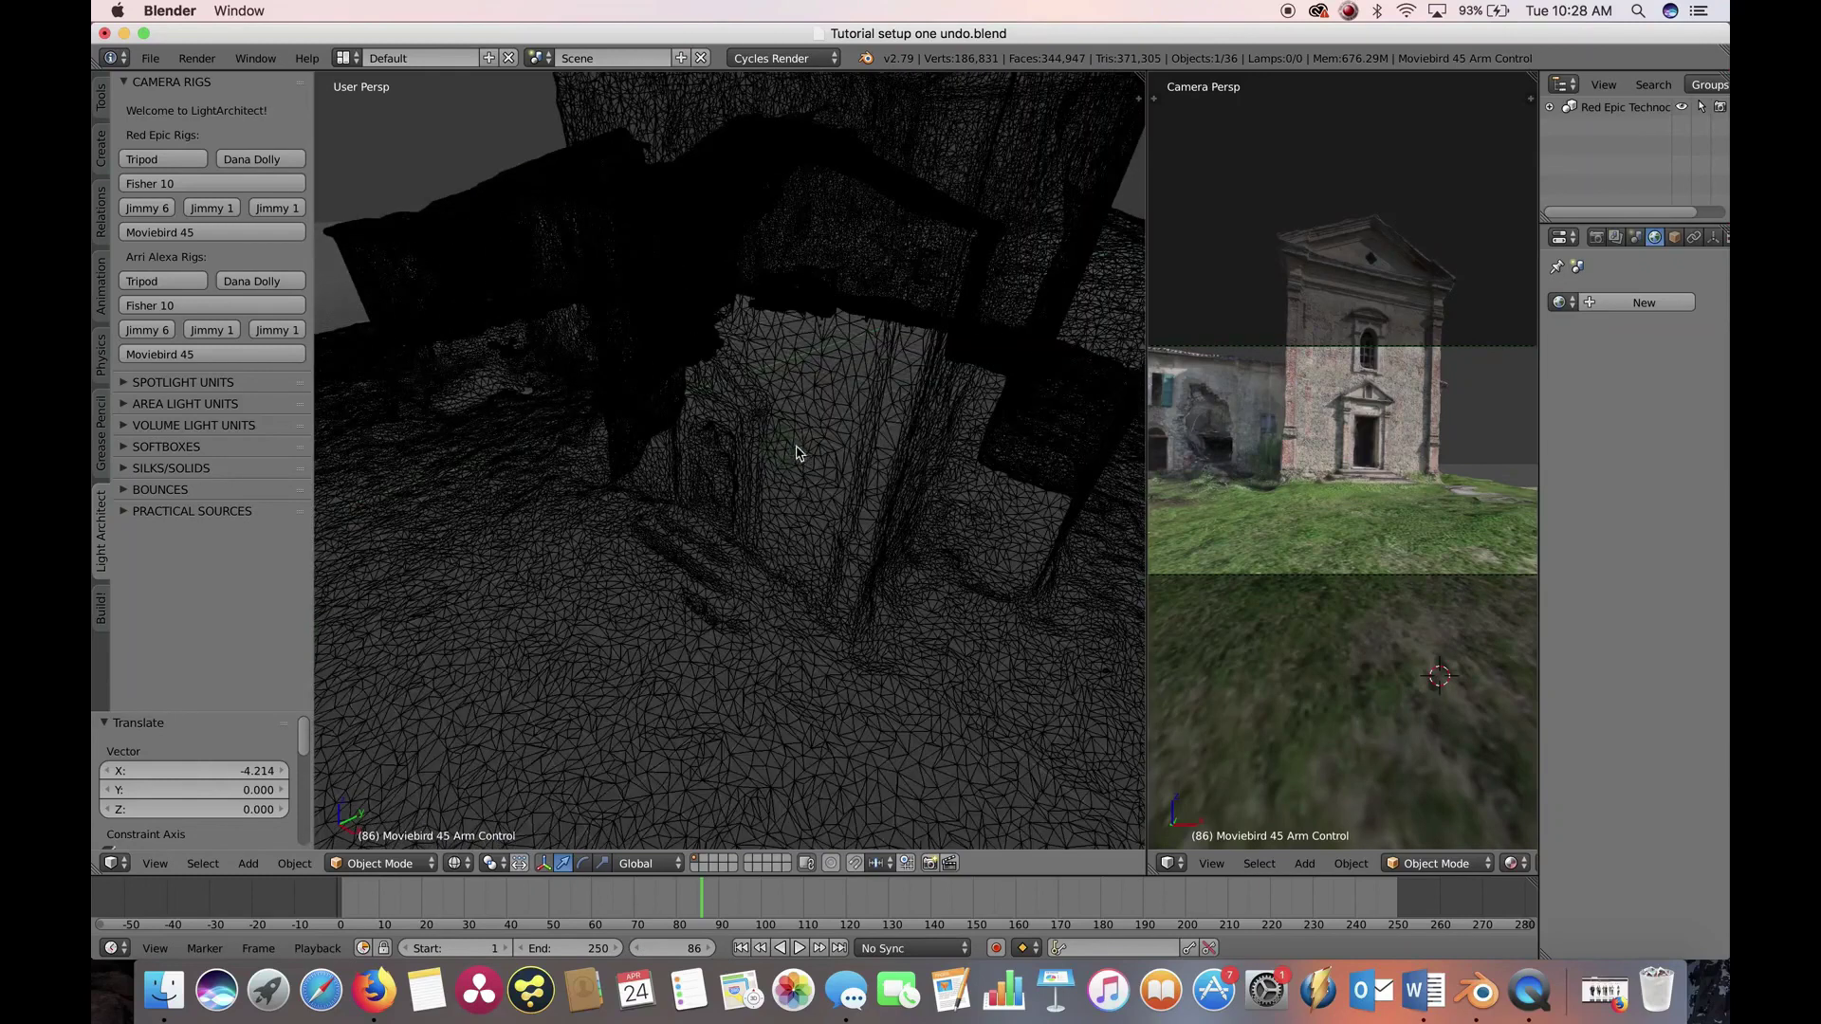
scroll(850, 595, "down", 5)
Adjust the pan-tilt control along X to refine the camera framing
key("g")
key("x")
left_click(878, 528)
key("g")
key("x")
scroll(782, 583, "up", 5)
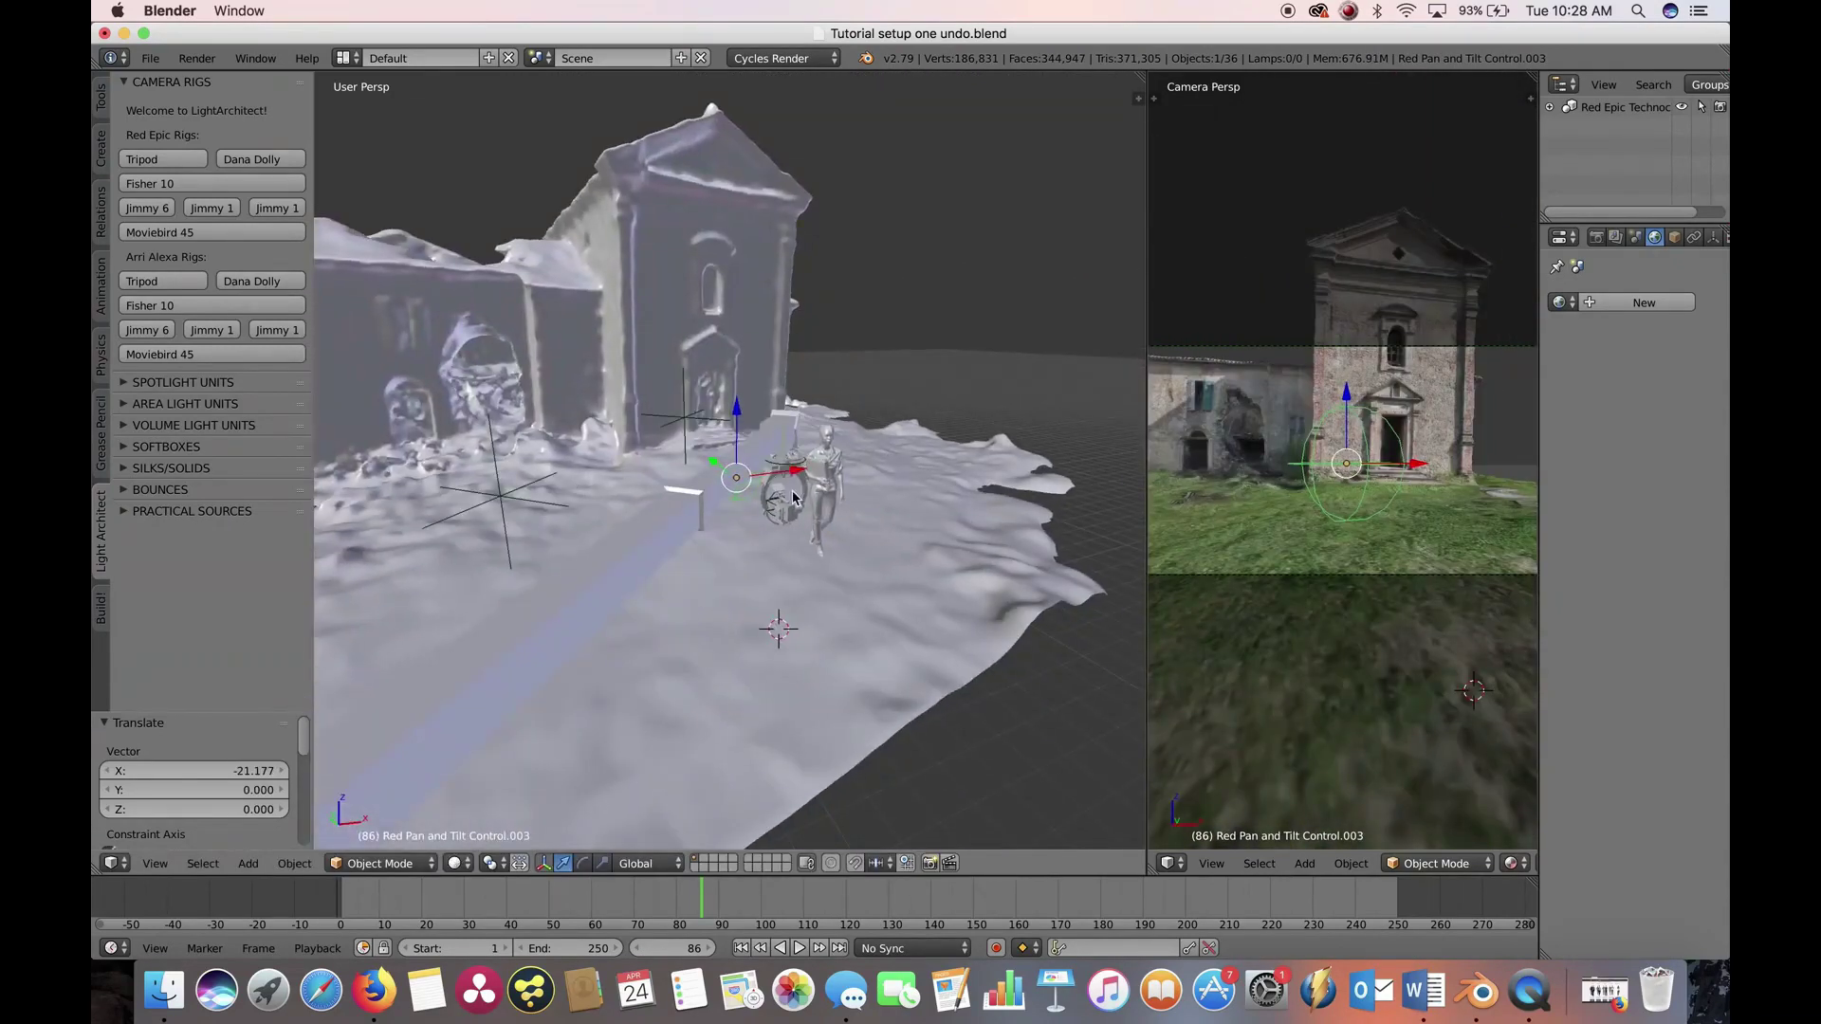
left_click(863, 476)
scroll(597, 597, "down", 4)
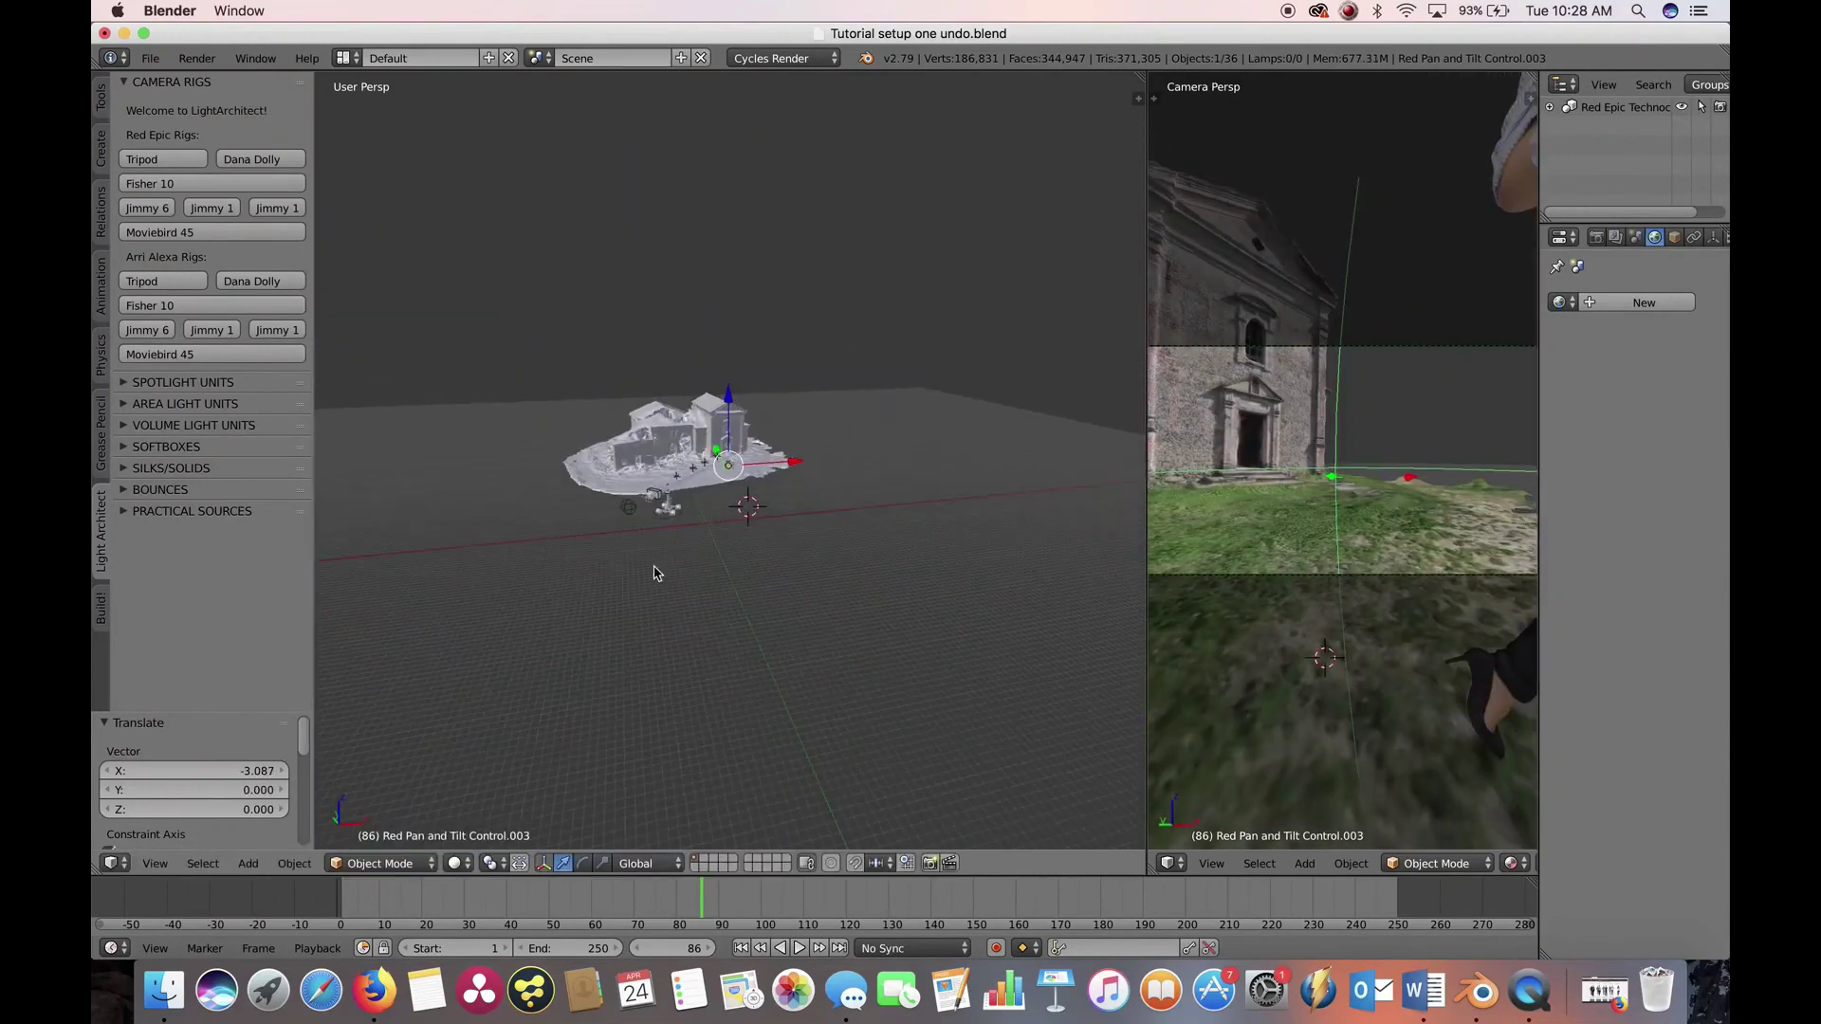
scroll(584, 610, "up", 1)
key("ctrl+z")
key("ctrl+z")
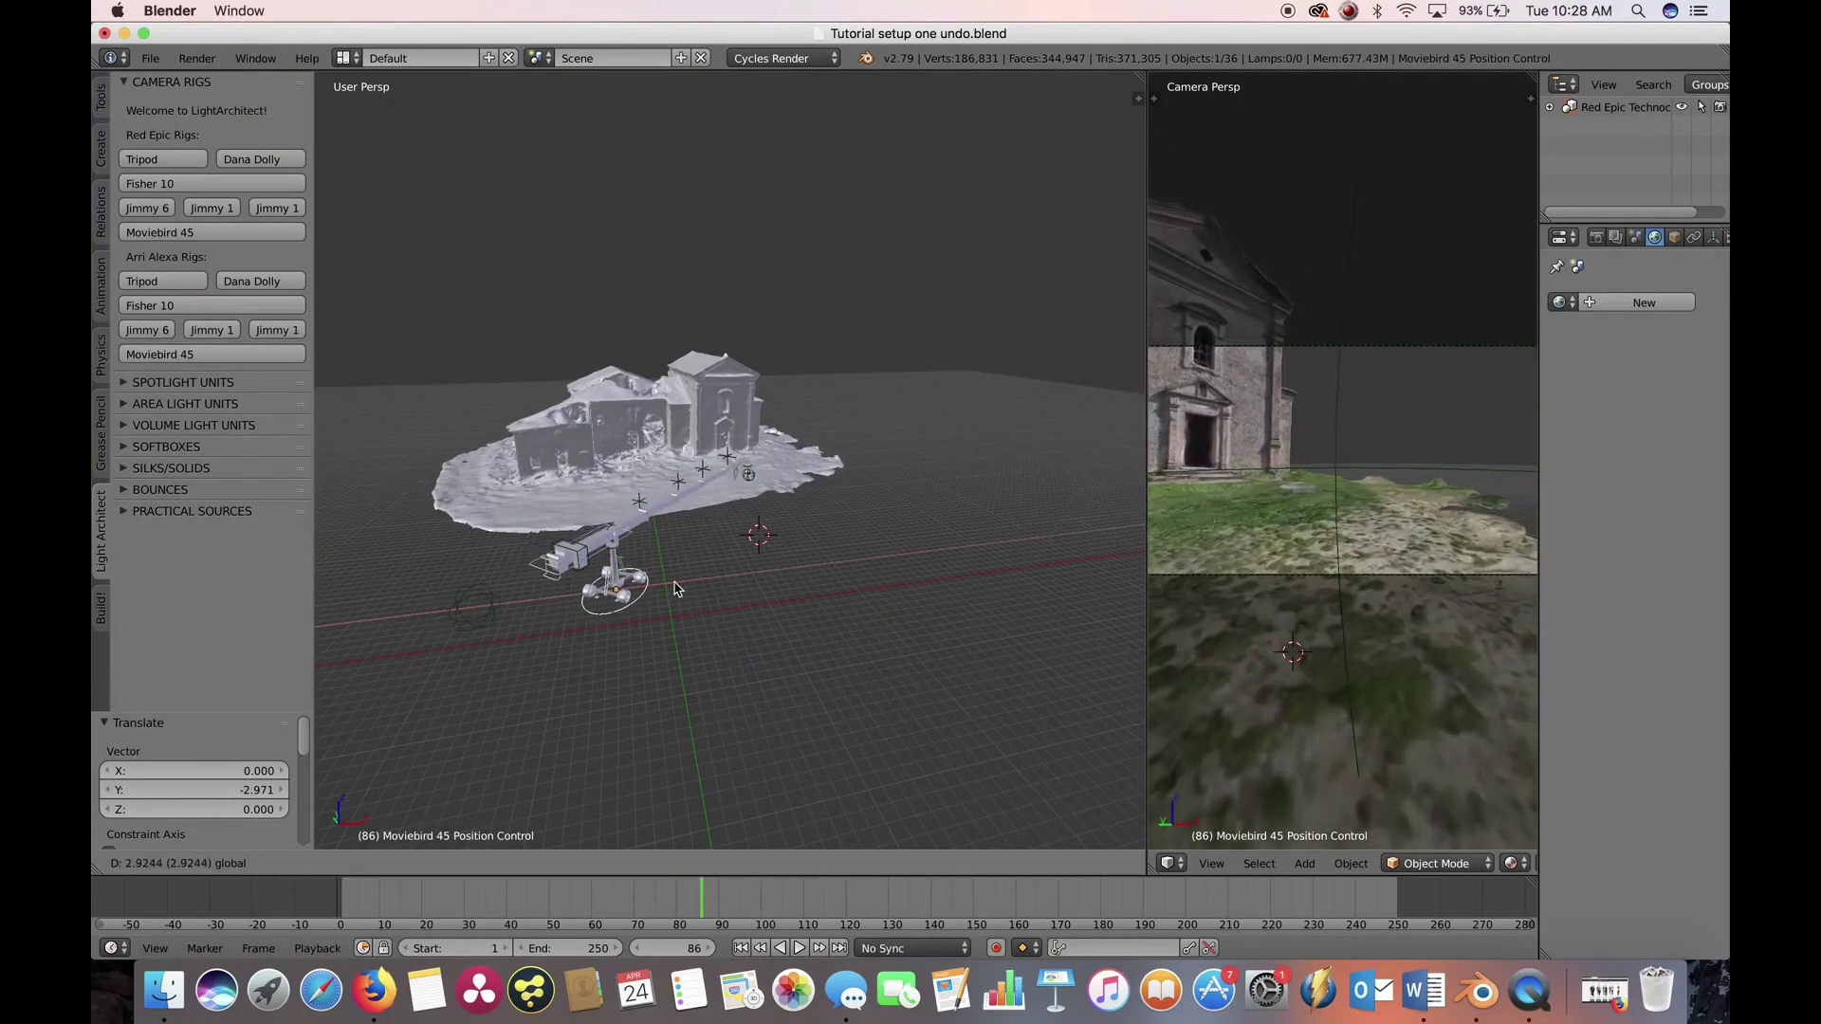
scroll(738, 550, "up", 2)
scroll(738, 549, "up", 2)
scroll(715, 492, "up", 3)
scroll(715, 491, "up", 2)
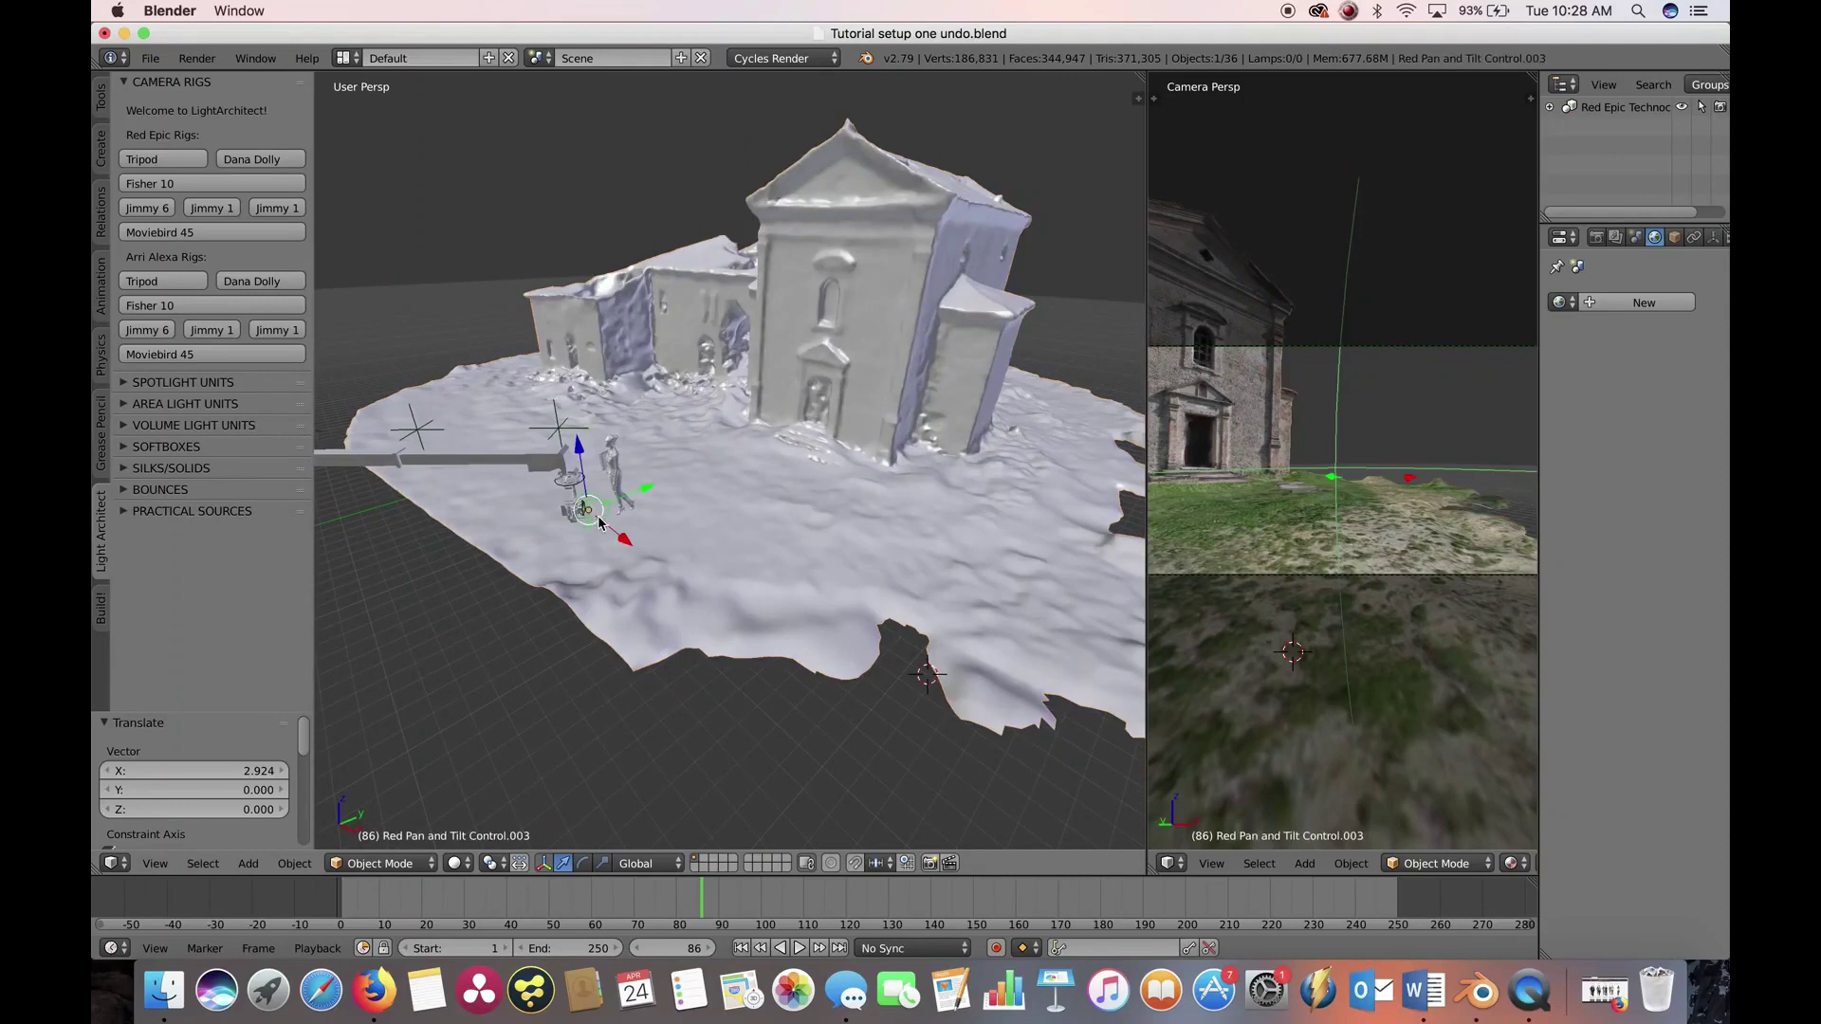
right_click(598, 504)
key("g")
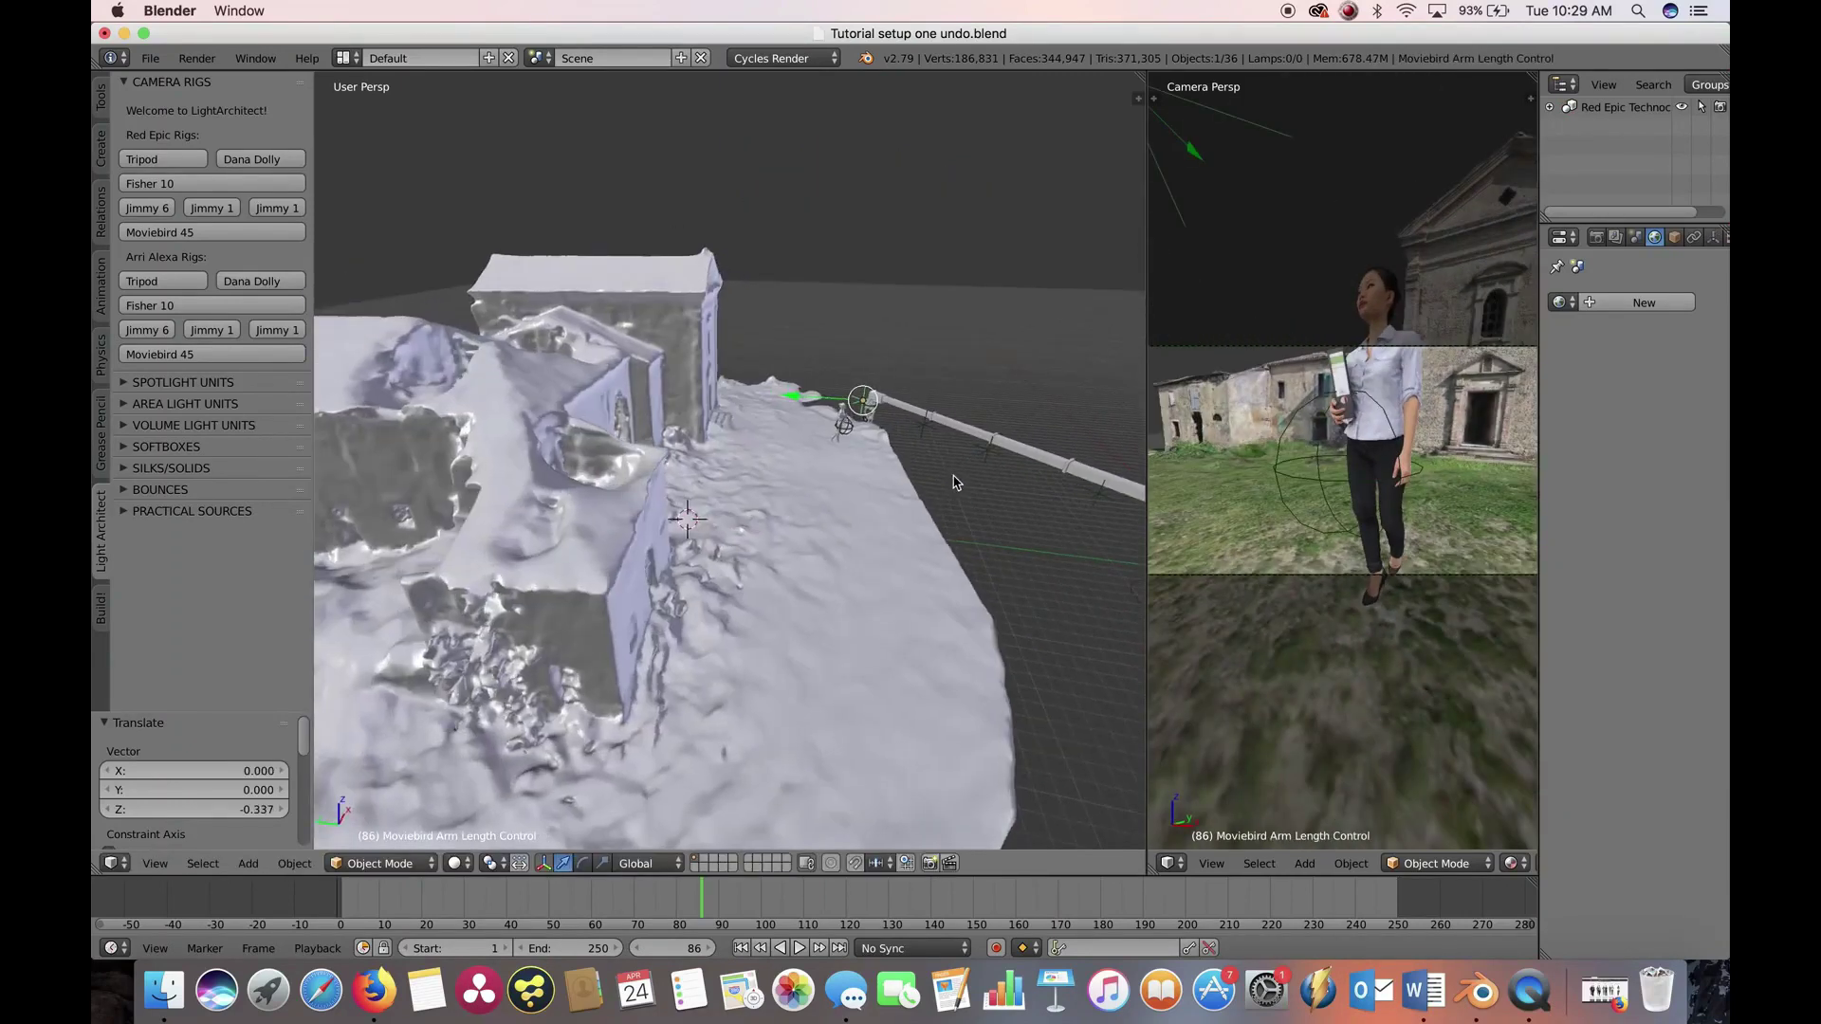
Confirm the pan-tilt control's new position and widen the camera view pane
middle_click_drag(955, 483, 840, 423)
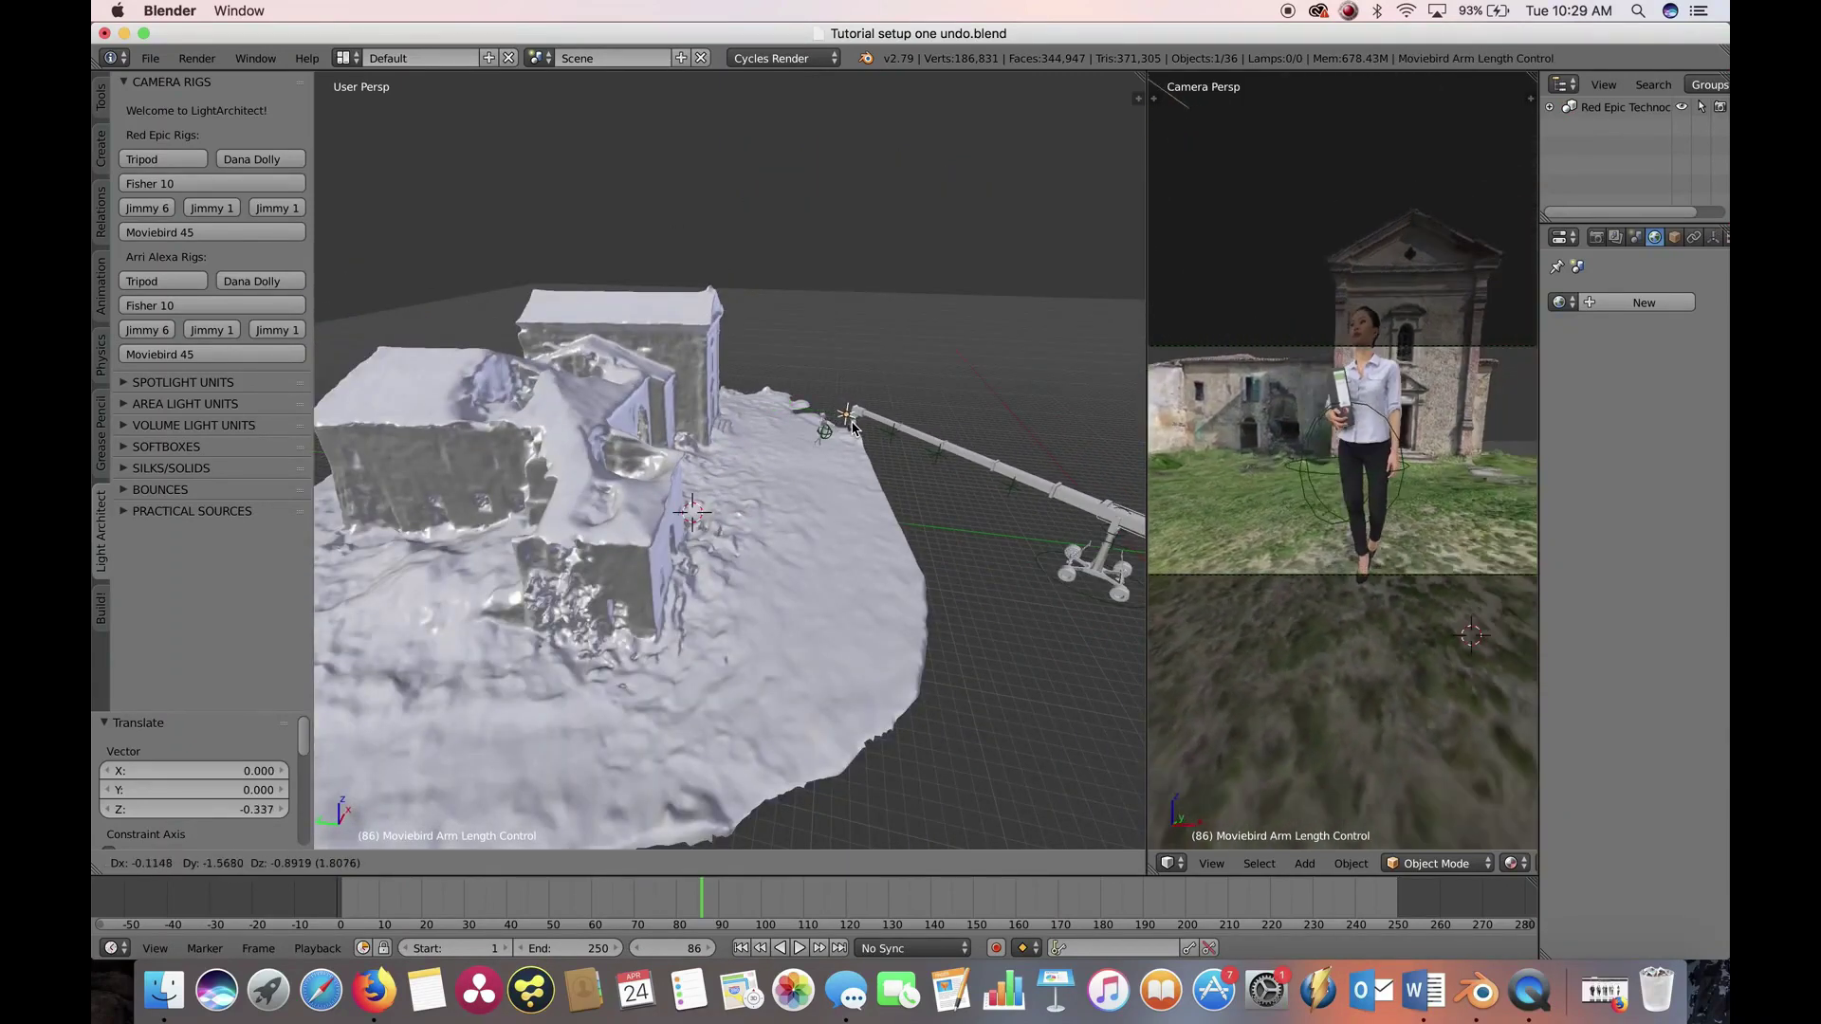
left_click(926, 413)
middle_click_drag(924, 412, 716, 519)
left_click_drag(1145, 464, 1108, 464)
mouse_move(679, 570)
middle_mouse_down()
mouse_move(746, 602)
mouse_move(558, 521)
middle_mouse_up()
Lower the Moviebird 45 arm control along Z, then swing it along Y
right_click(706, 580)
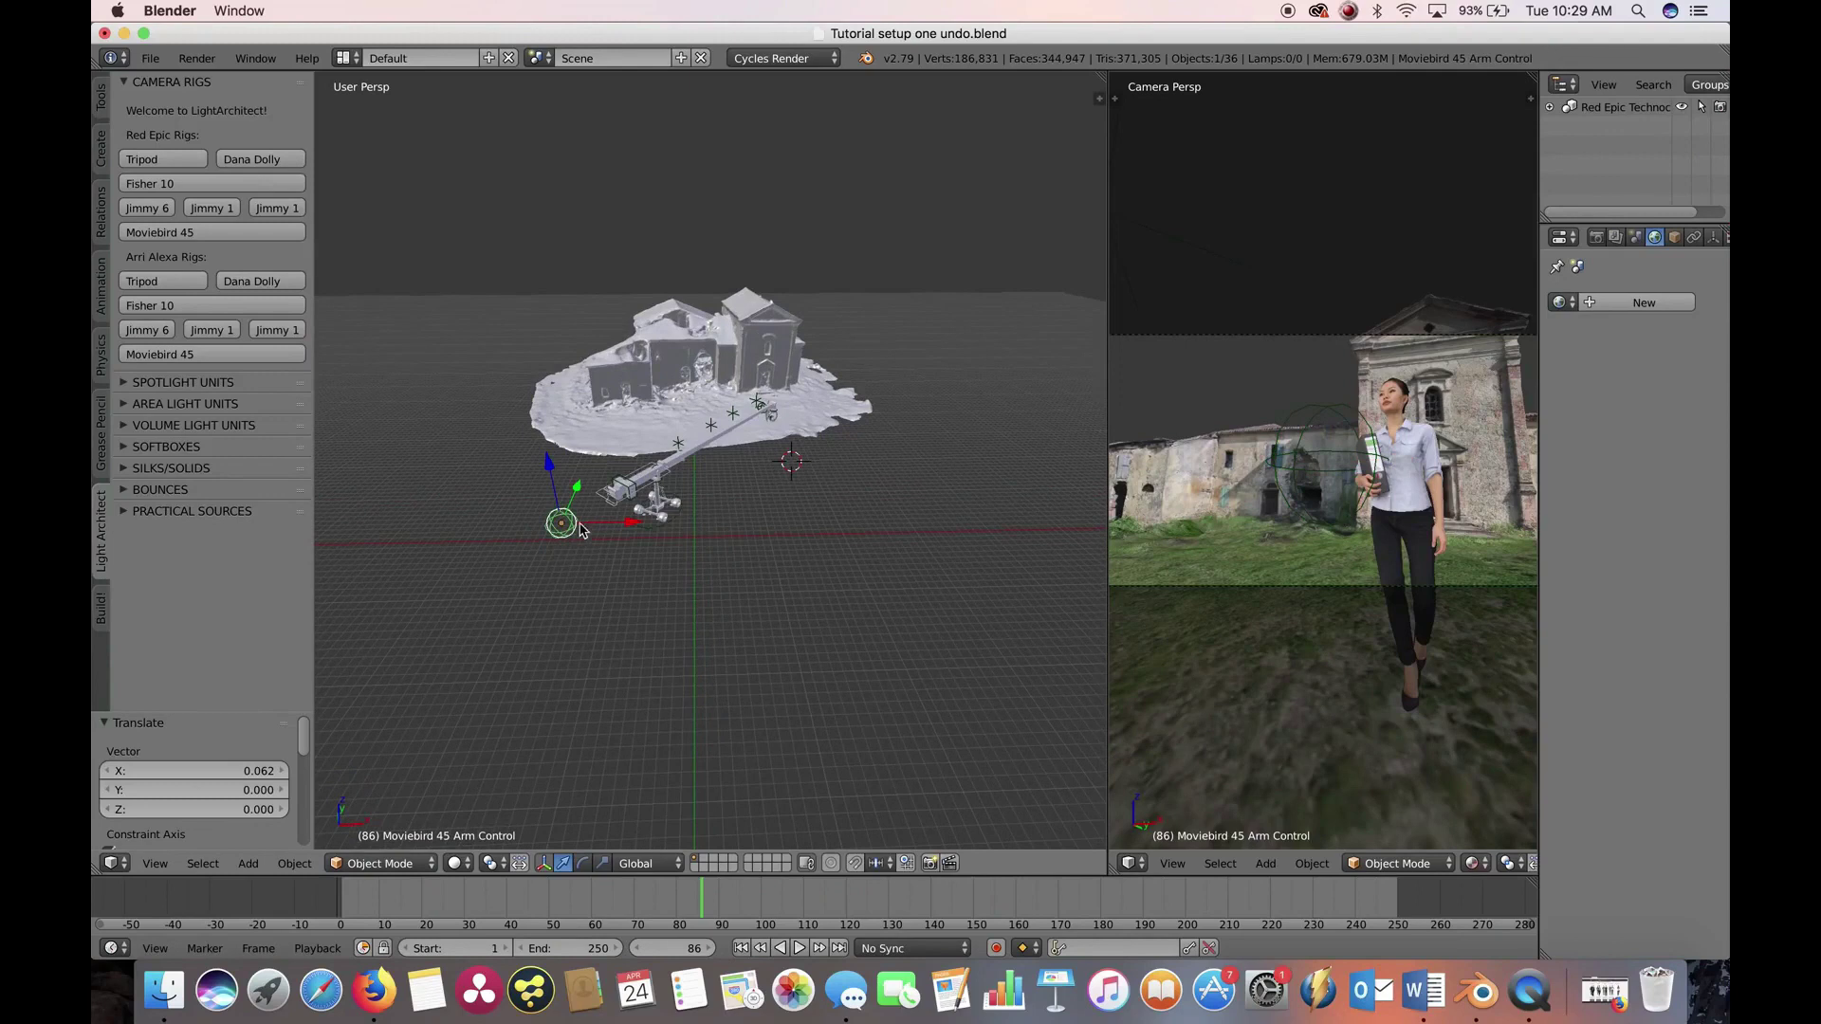
key("g")
key("z")
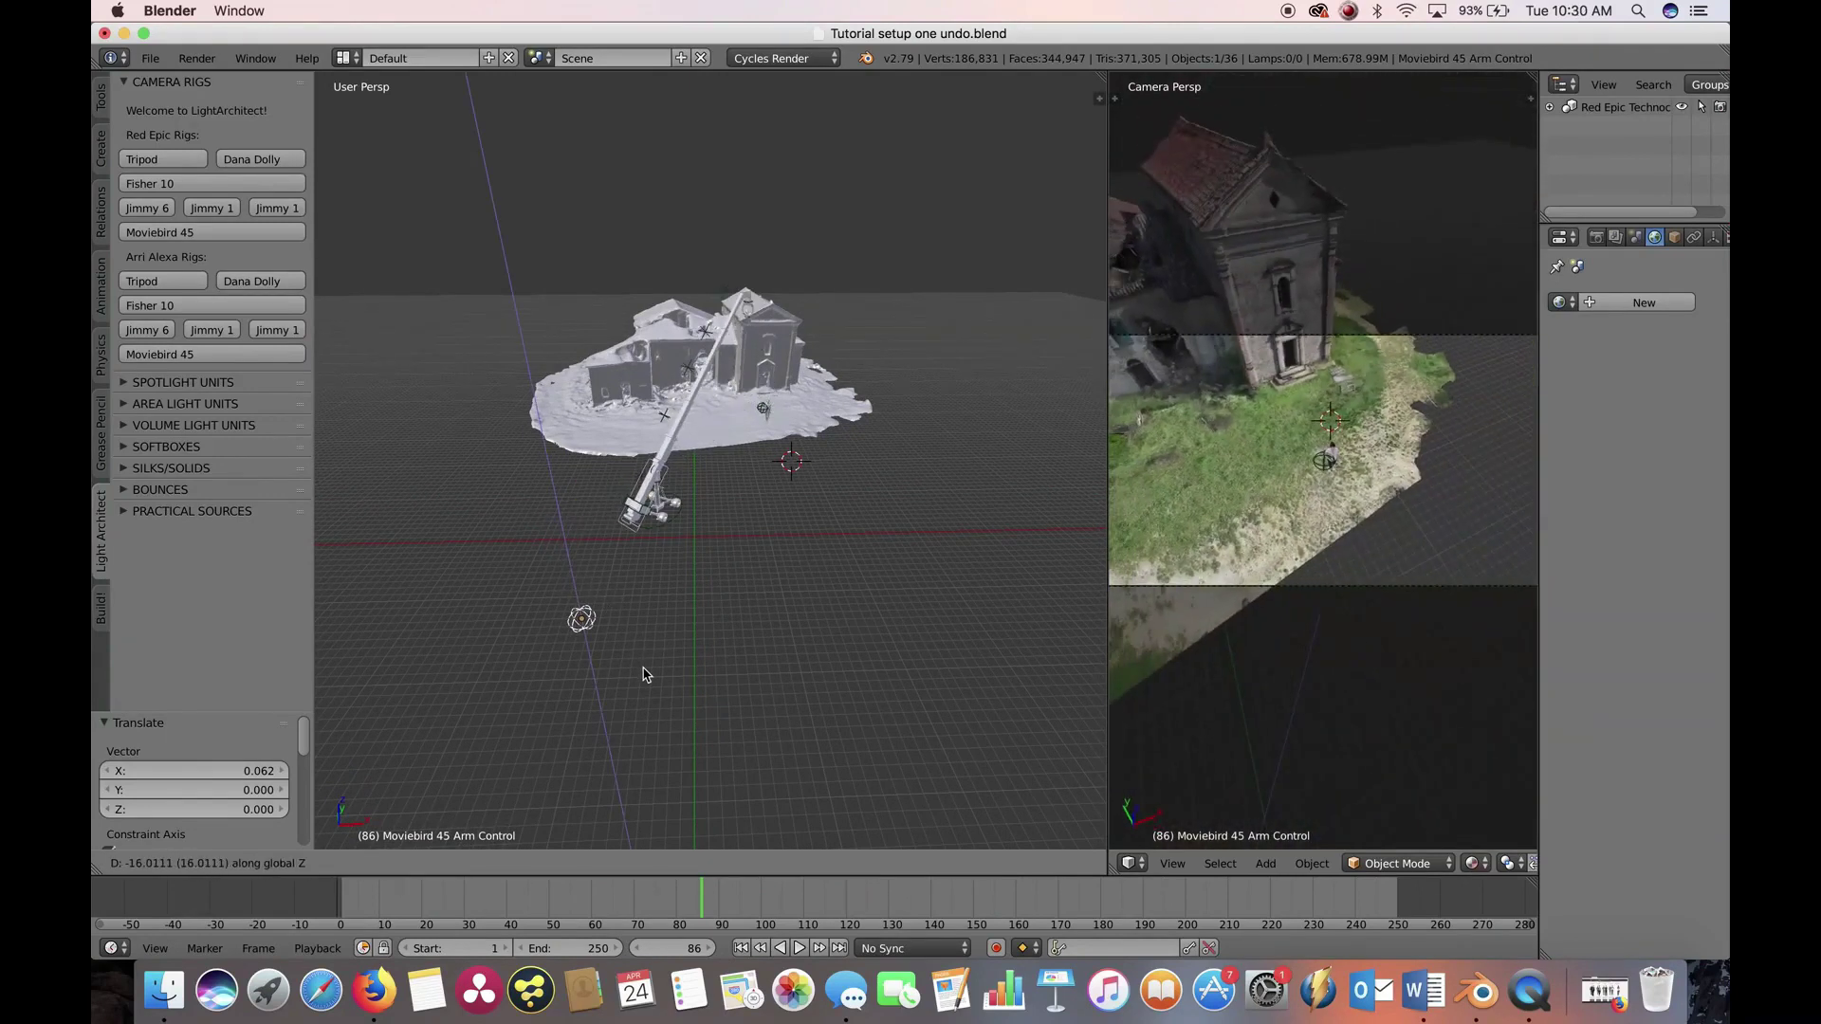
left_click(599, 552)
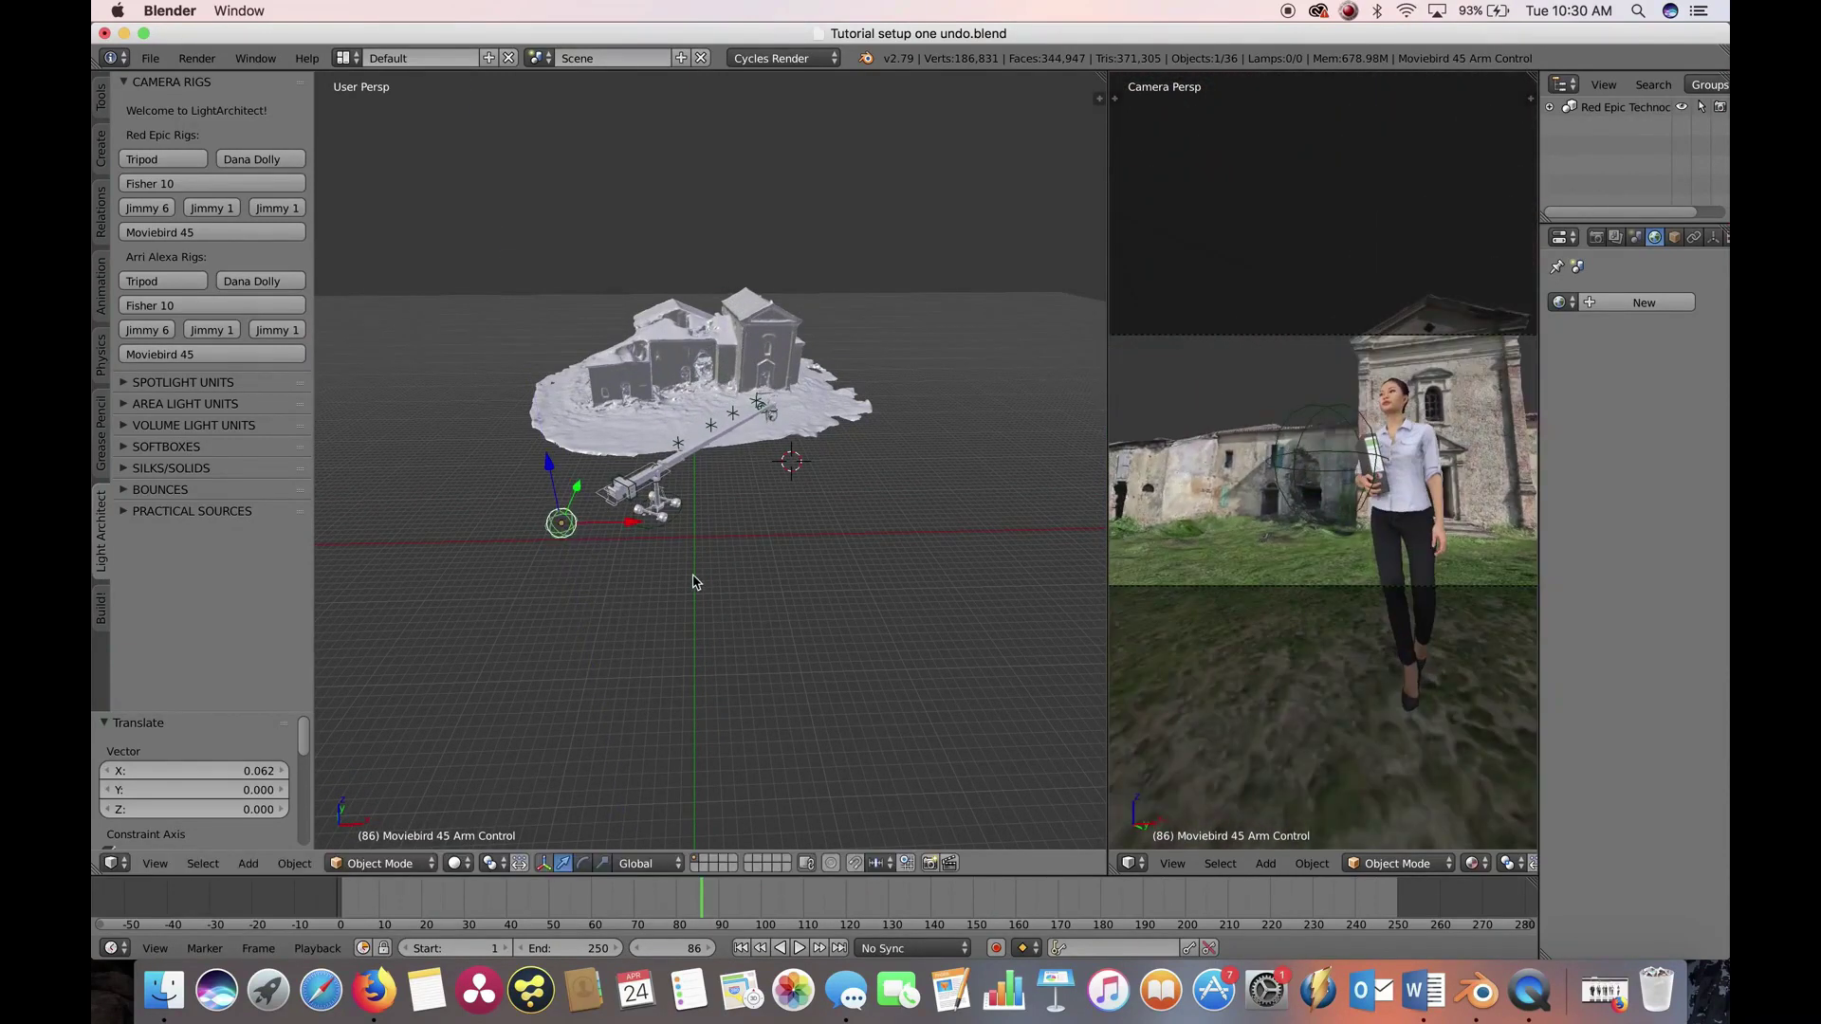
middle_click_drag(695, 584, 701, 609)
scroll(702, 609, "up", 2)
key("g")
key("y")
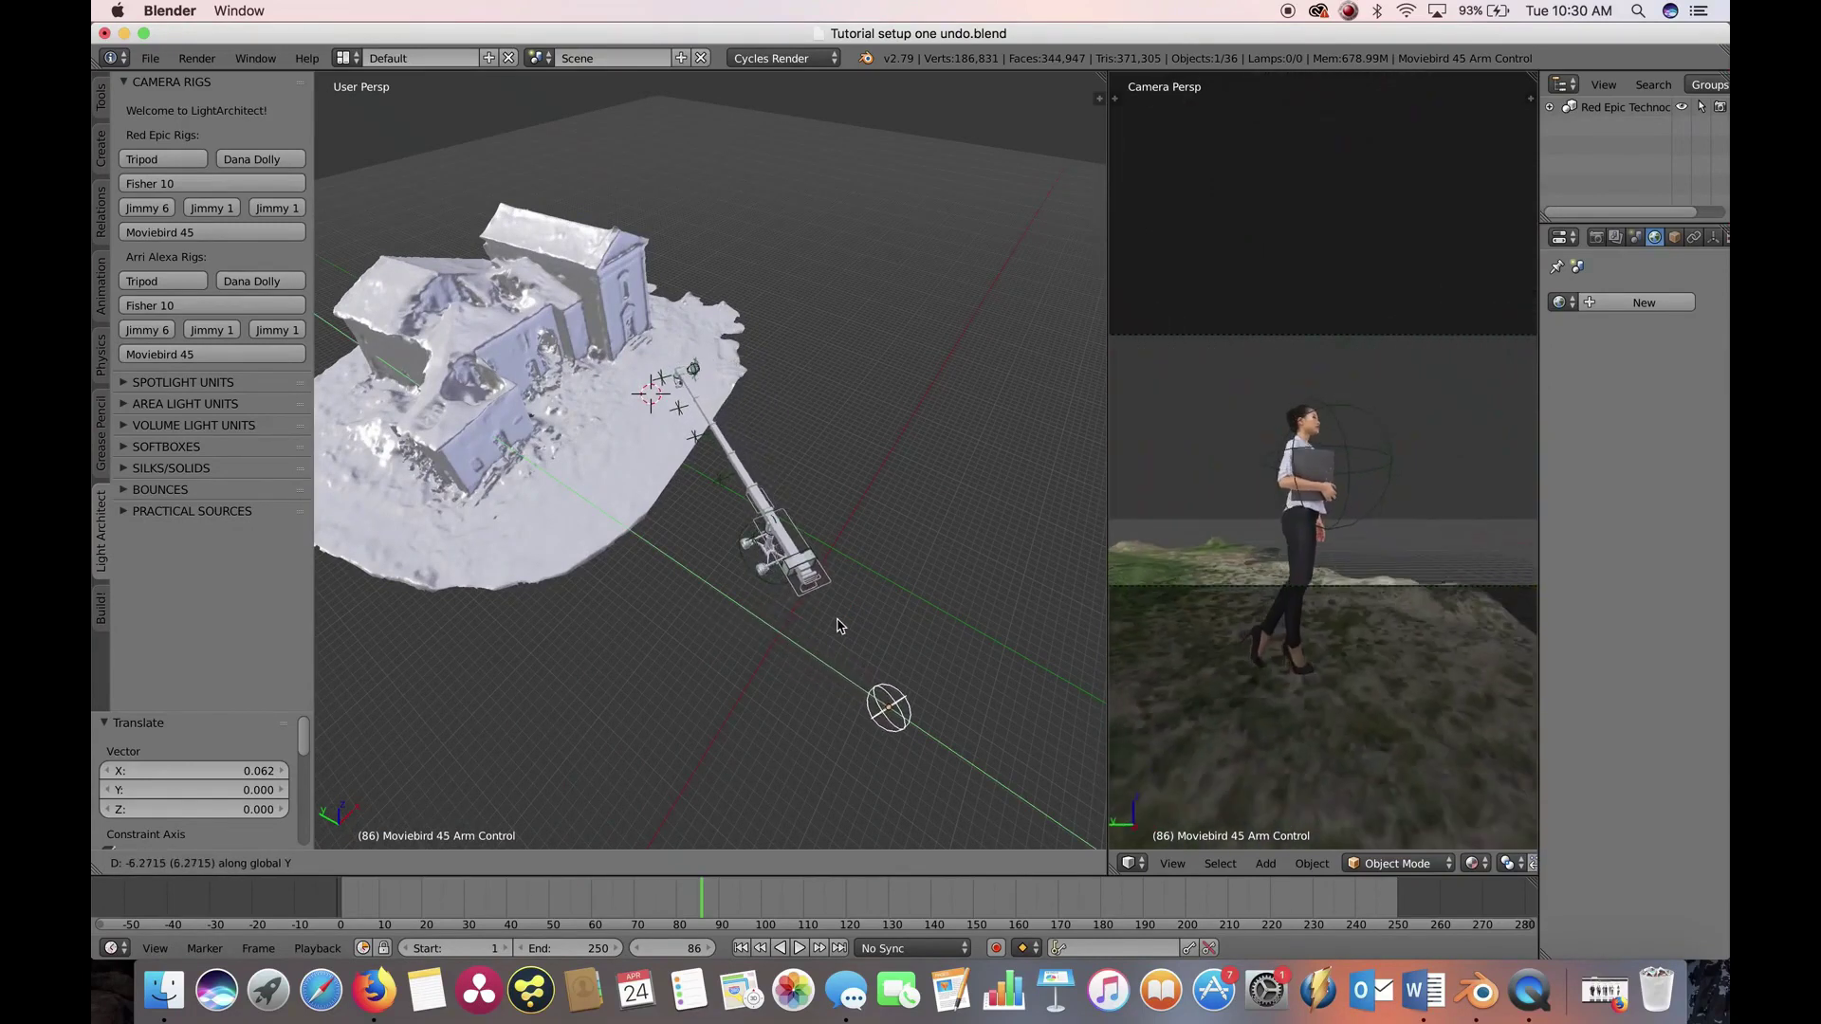
left_click(753, 655)
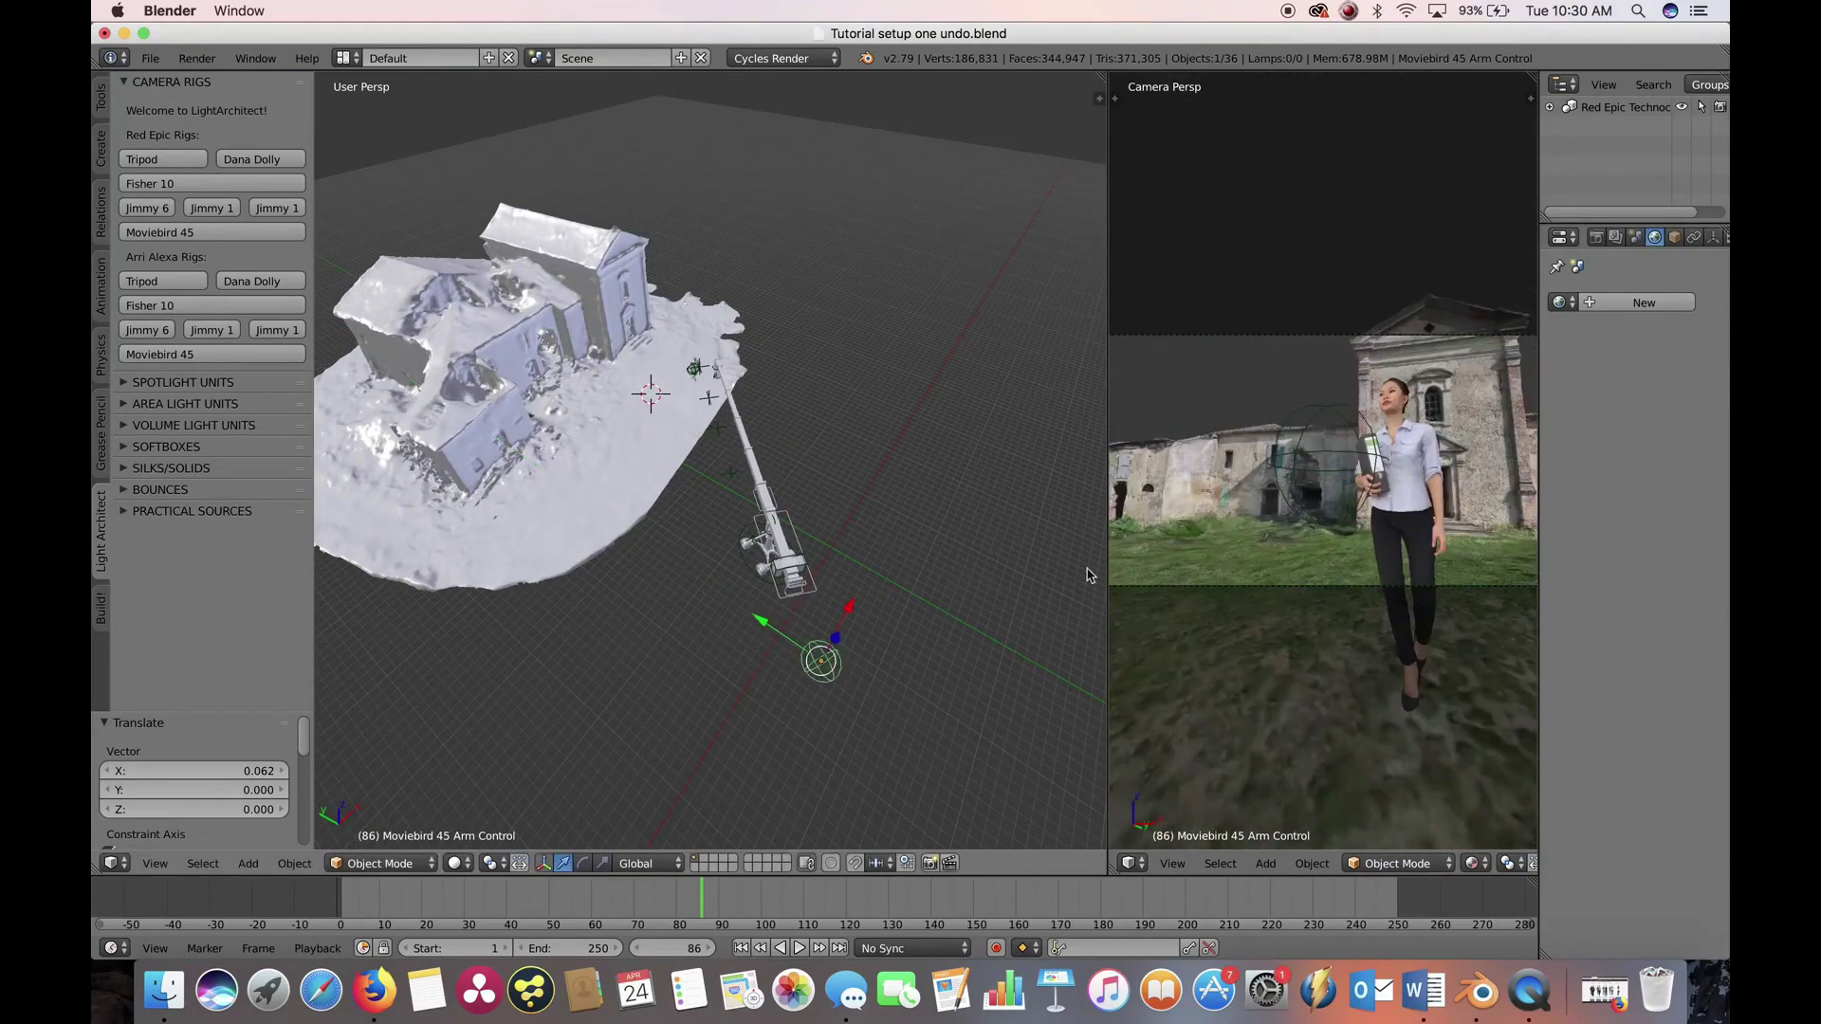
mouse_move(792, 542)
middle_mouse_down()
mouse_move(713, 609)
mouse_move(738, 569)
mouse_move(801, 611)
mouse_move(754, 670)
mouse_move(544, 523)
mouse_move(610, 471)
middle_mouse_up()
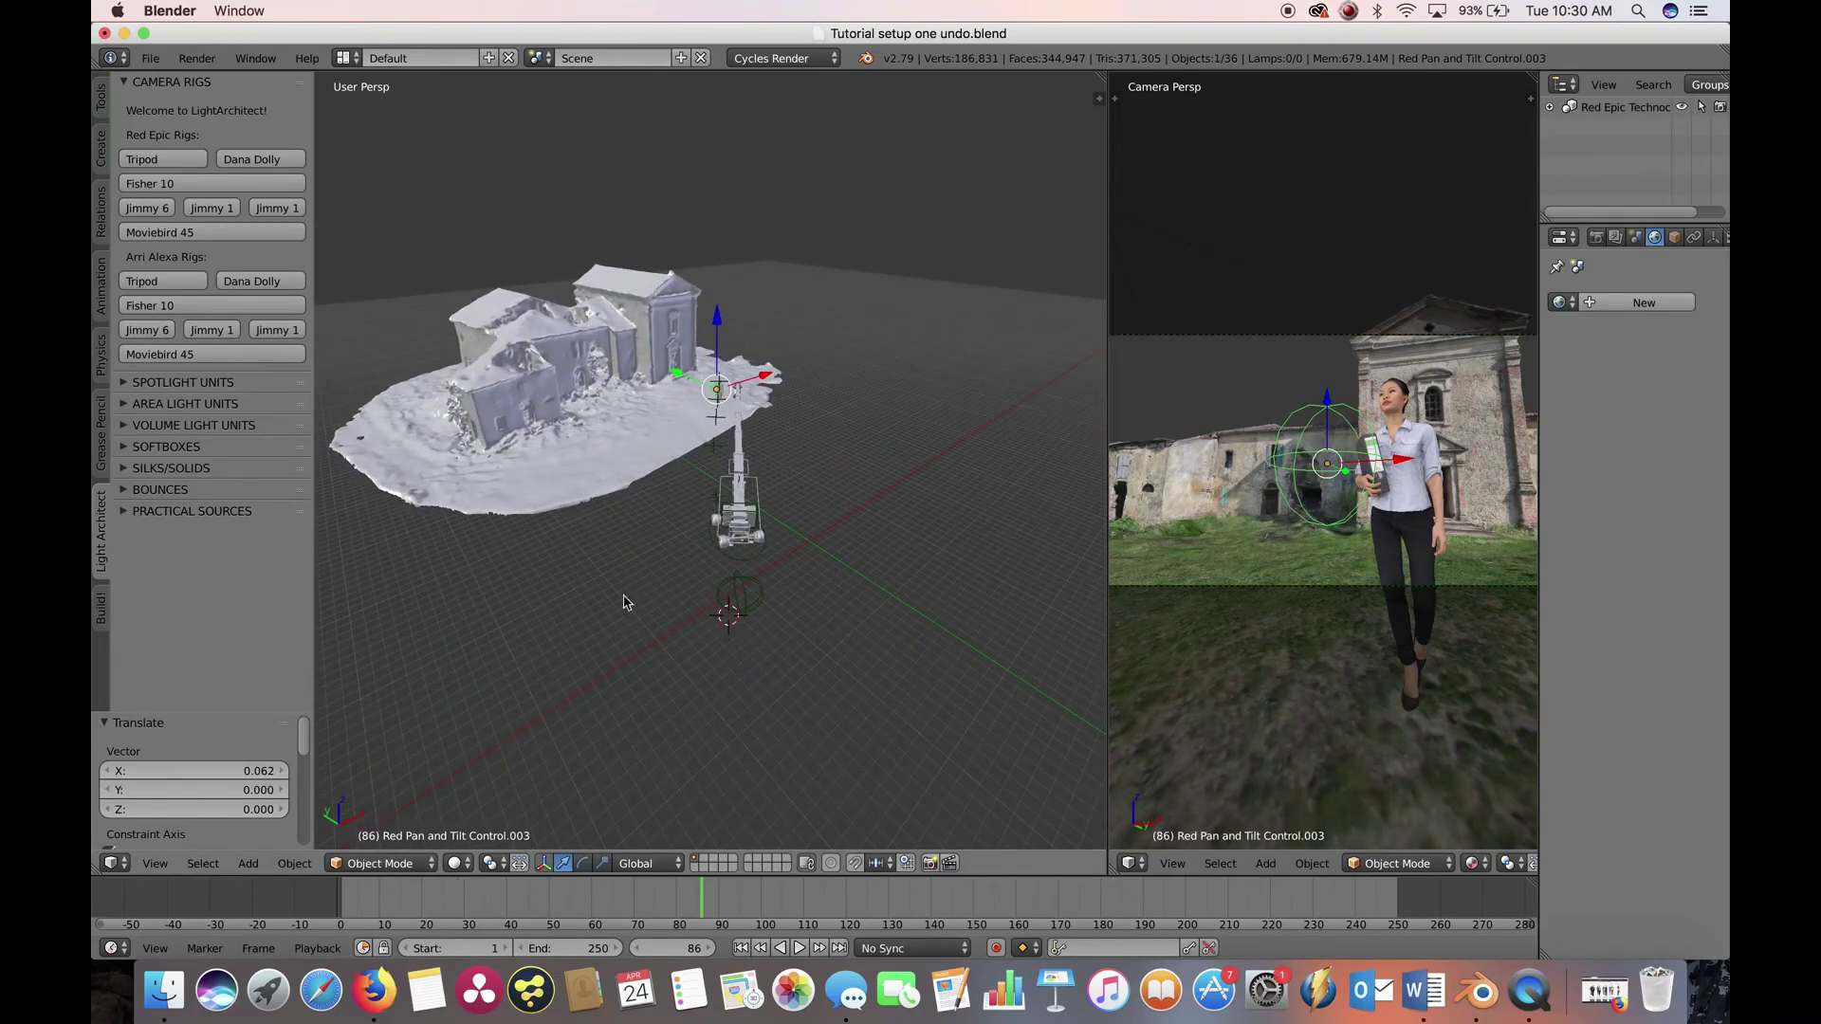
Switch the viewport to Texture shading and orbit around the house
left_click(458, 865)
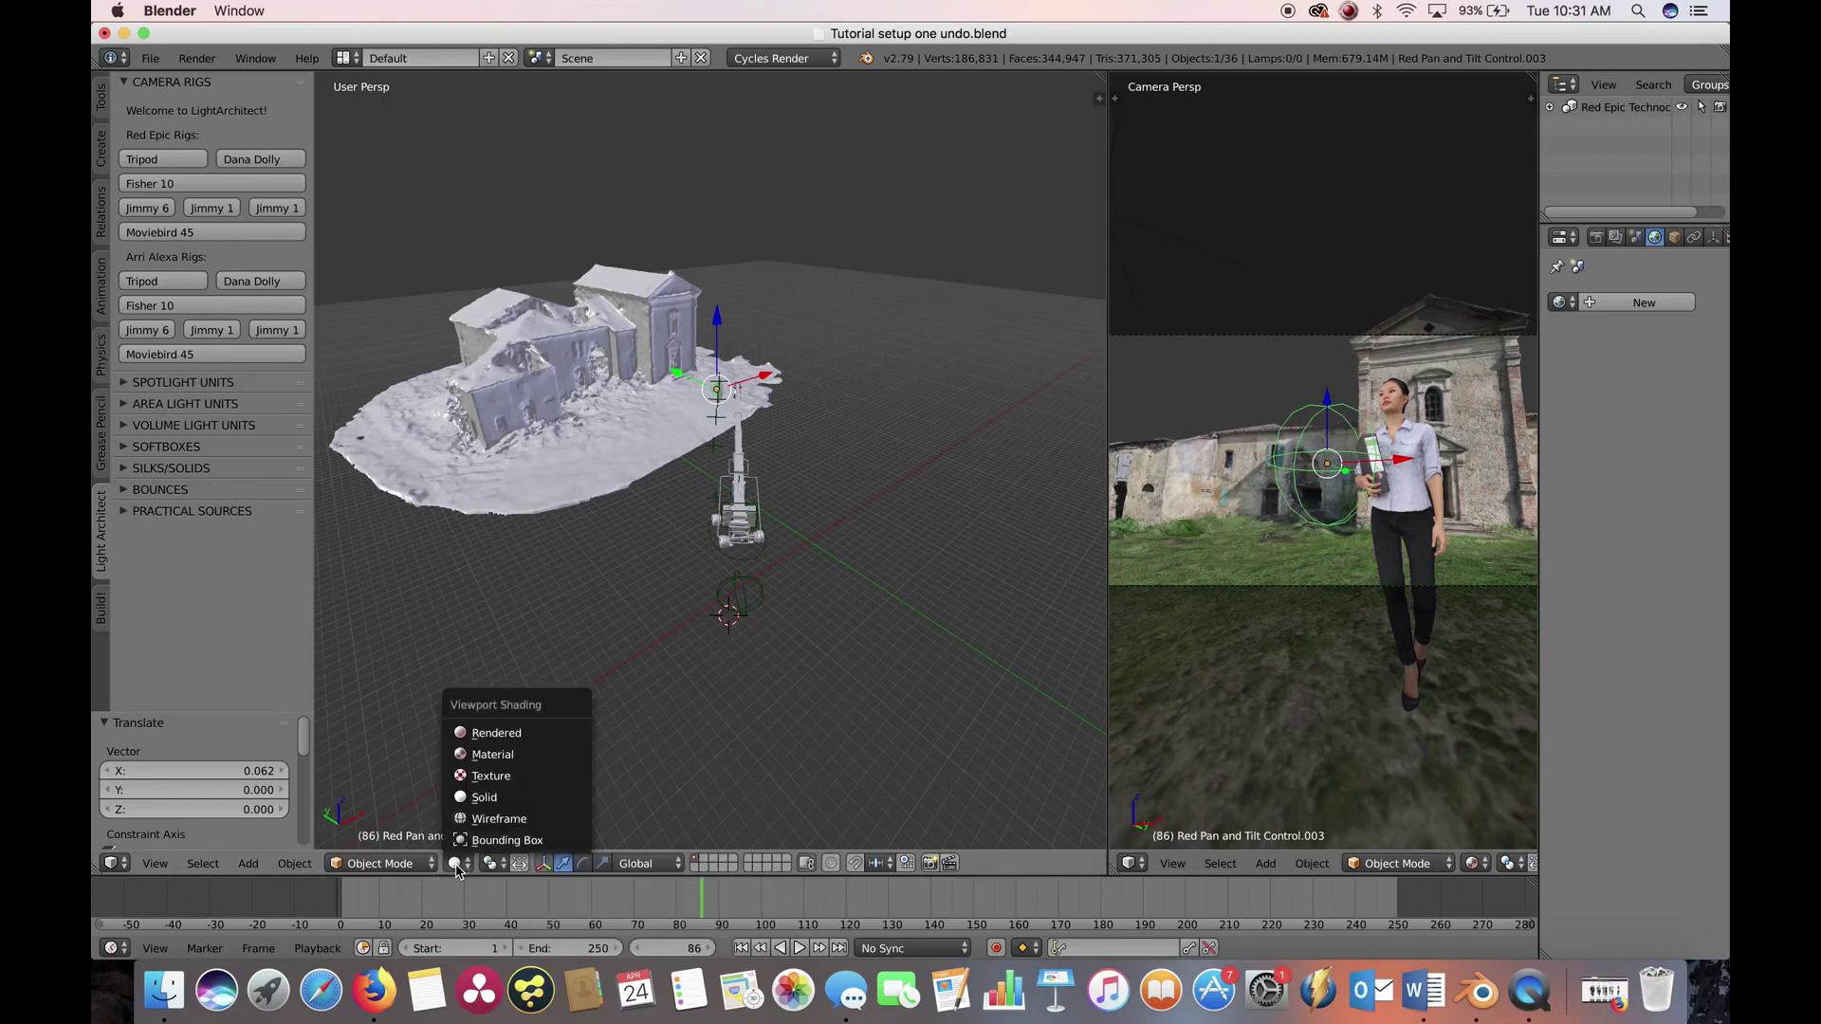
left_click(478, 756)
mouse_move(545, 406)
middle_mouse_down()
mouse_move(924, 460)
mouse_move(902, 447)
mouse_move(996, 498)
middle_mouse_up()
scroll(671, 516, "up", 3)
mouse_move(670, 517)
middle_mouse_down()
mouse_move(724, 516)
mouse_move(732, 623)
middle_mouse_up()
Preview the scene in Rendered shading, then return to textured shading
left_click(458, 863)
left_click(501, 733)
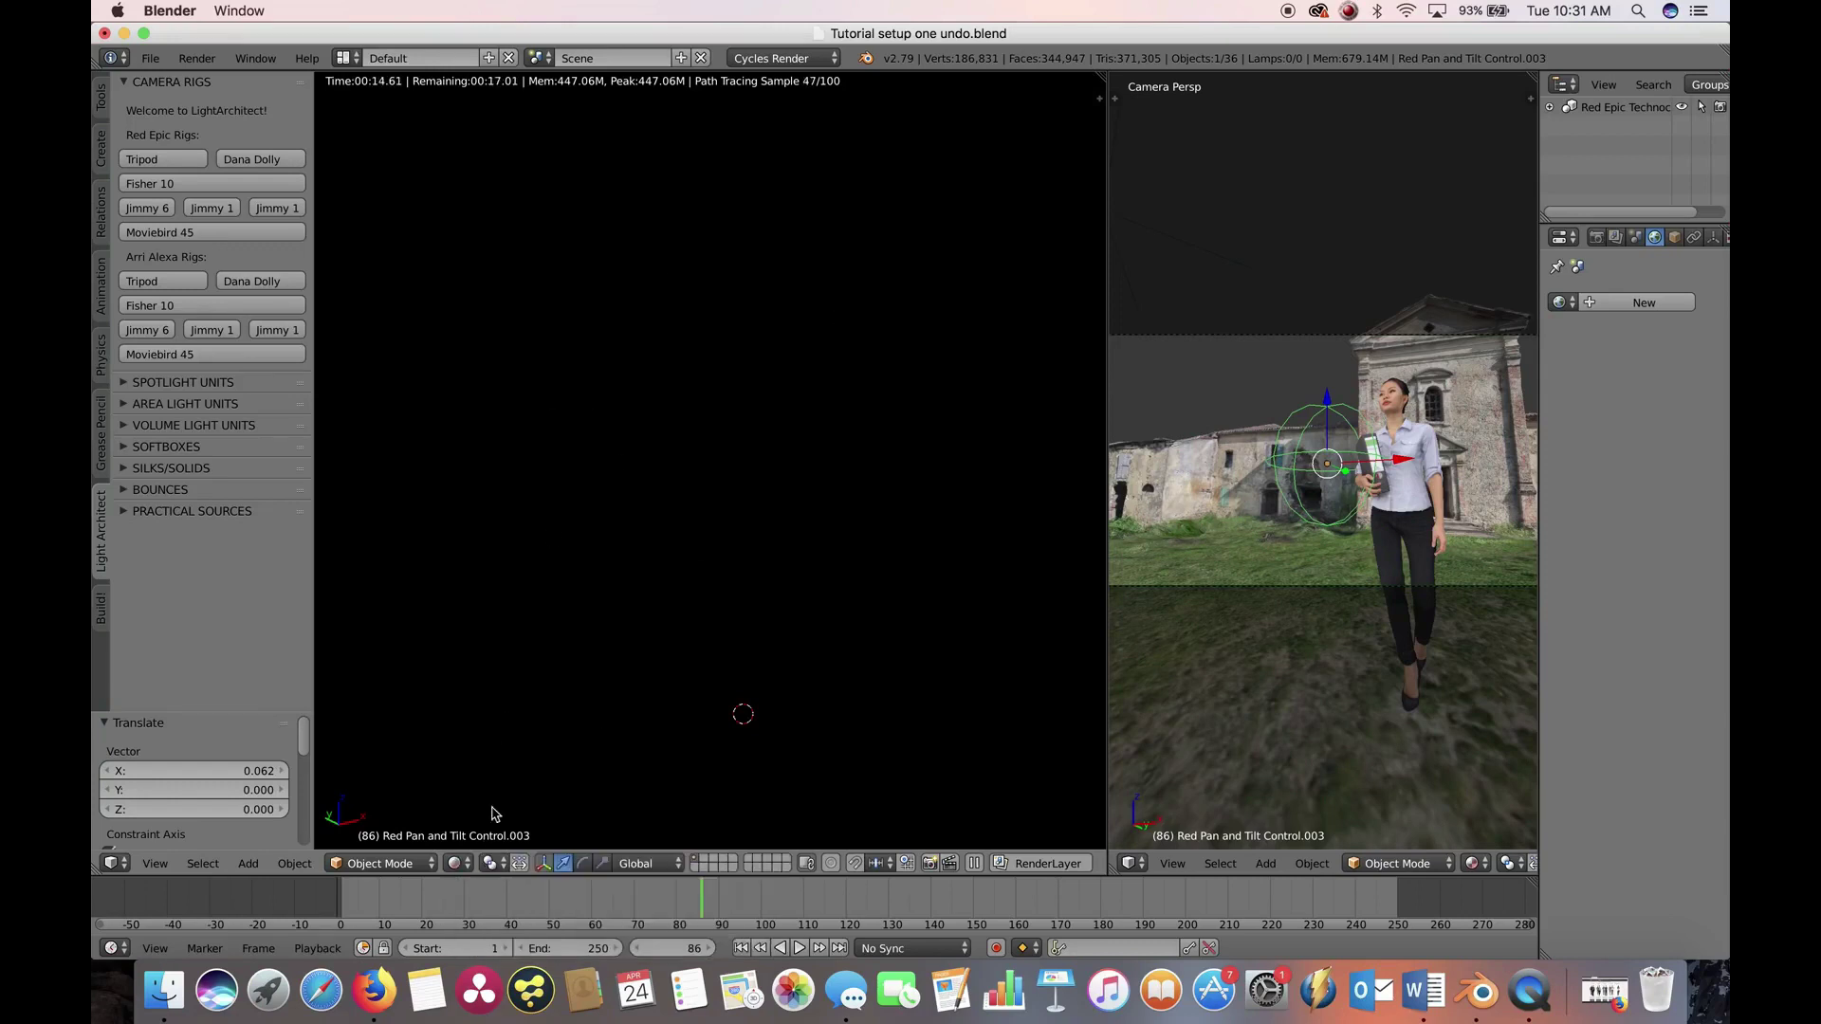
key("shift+z")
middle_click_drag(498, 837, 1000, 640)
scroll(996, 635, "up", 3)
scroll(982, 626, "up", 3)
scroll(911, 612, "up", 3)
scroll(808, 588, "up", 3)
scroll(812, 595, "down", 3)
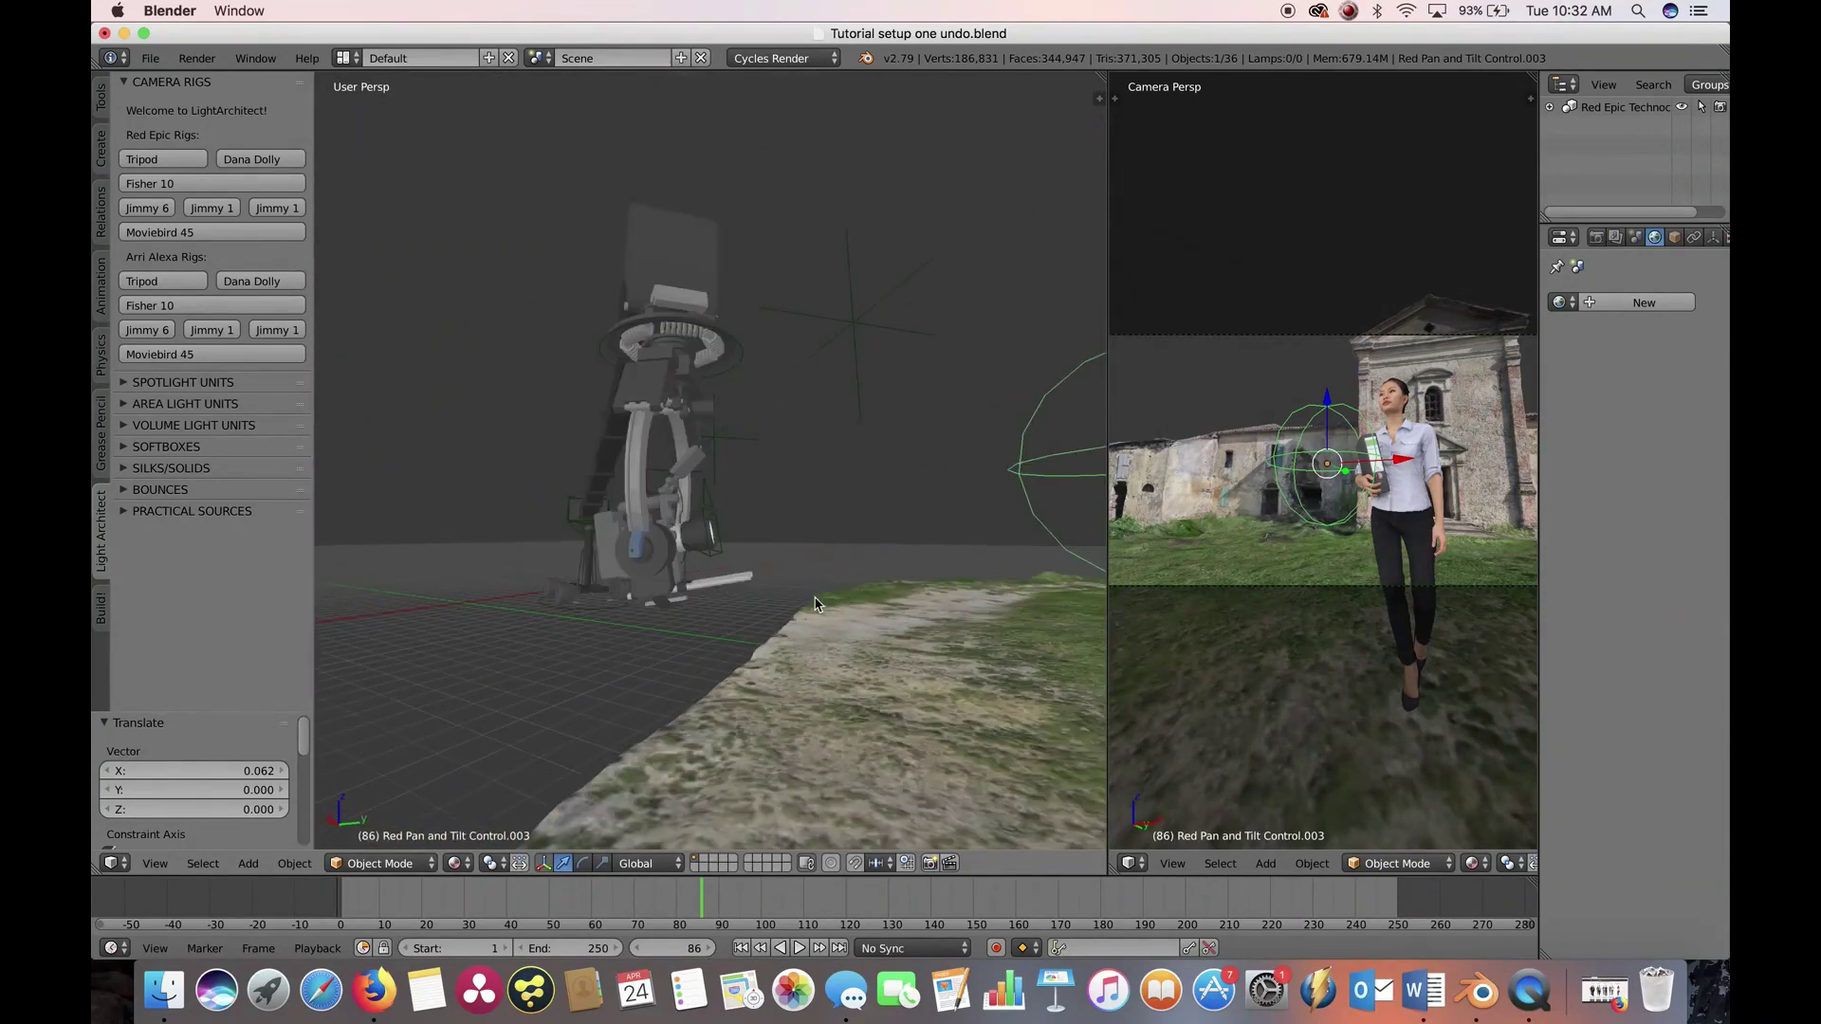
Set the Red Camera.005 focal length from 16 to 24 mm
right_click(708, 509)
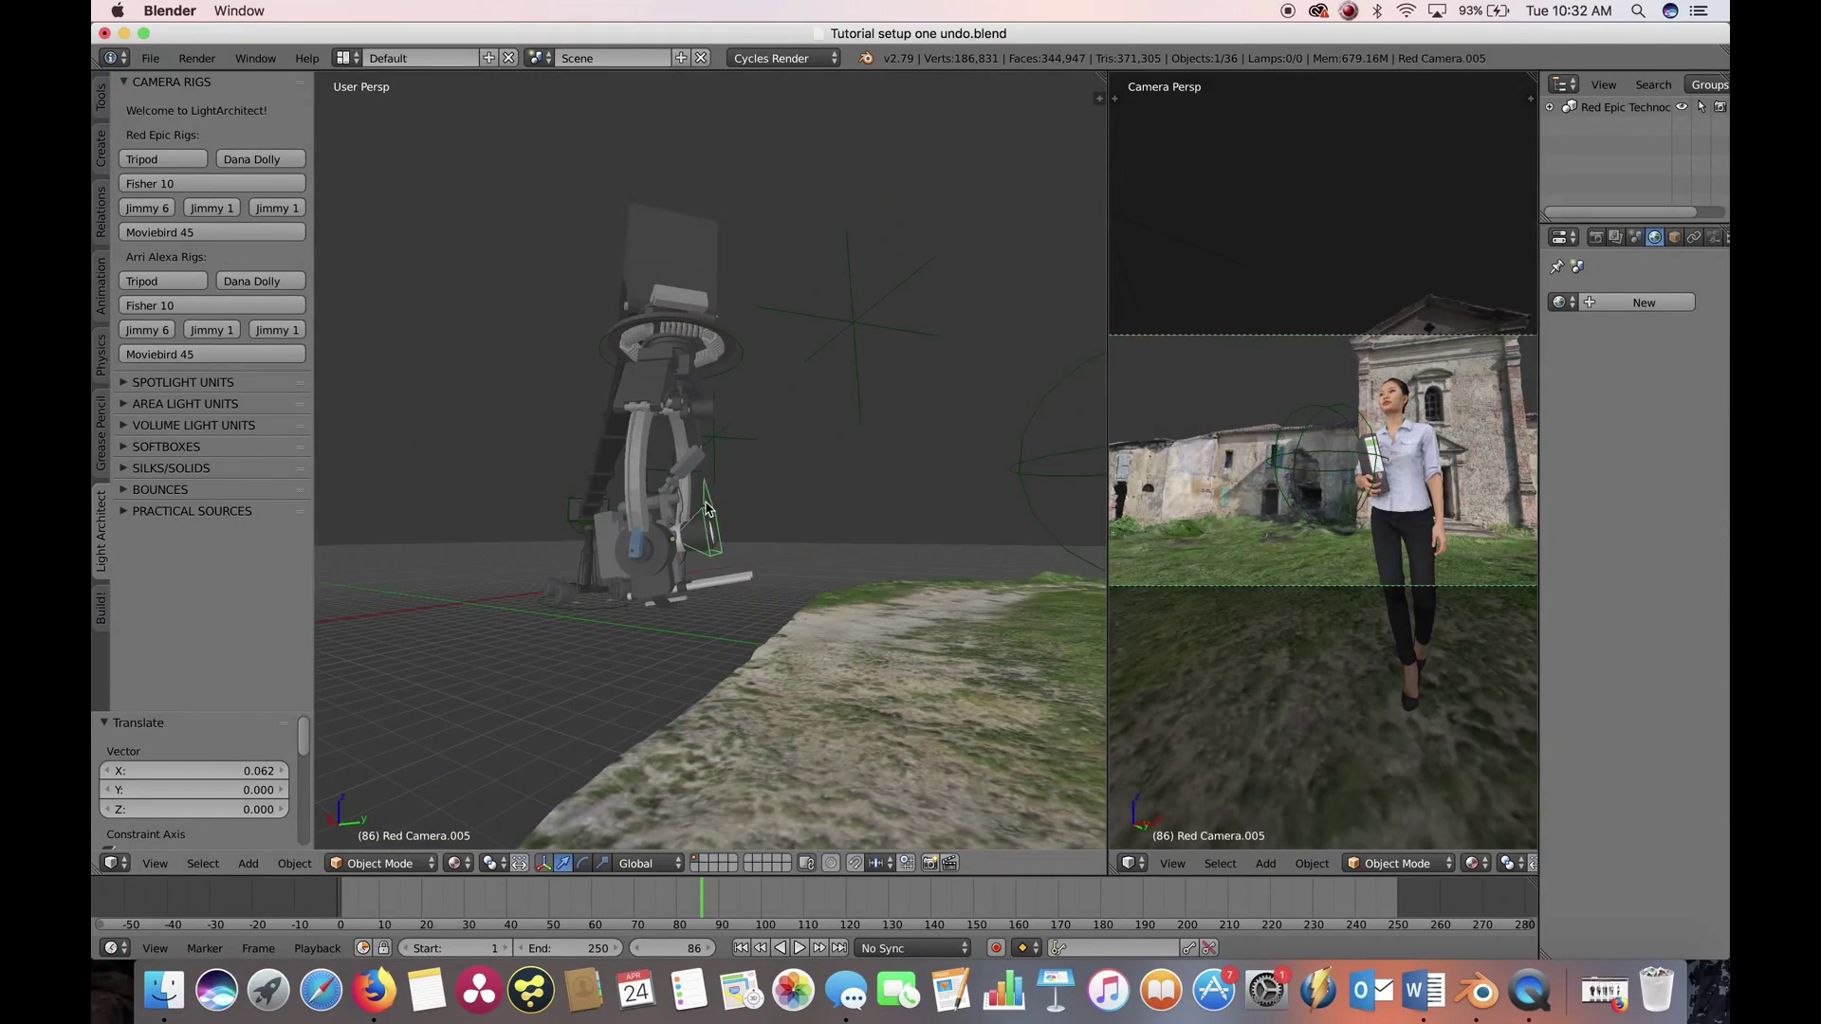
left_click_drag(1540, 403, 1480, 370)
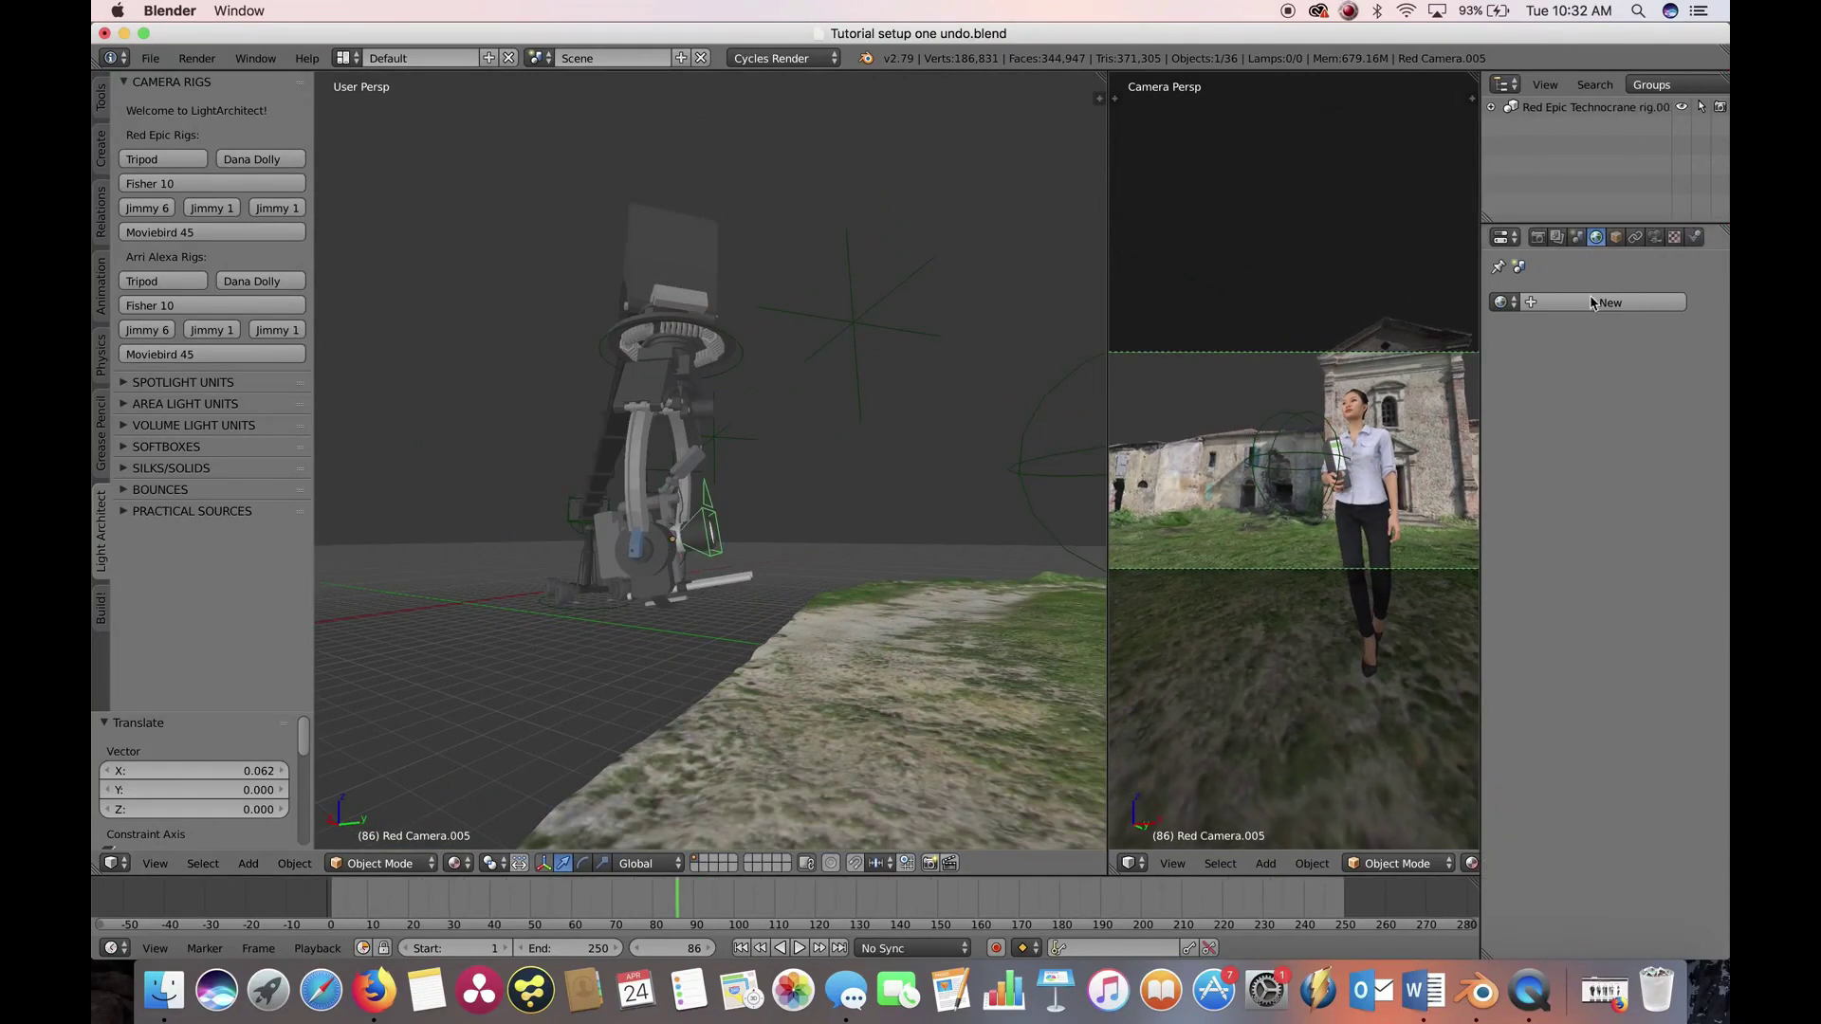
left_click(1655, 237)
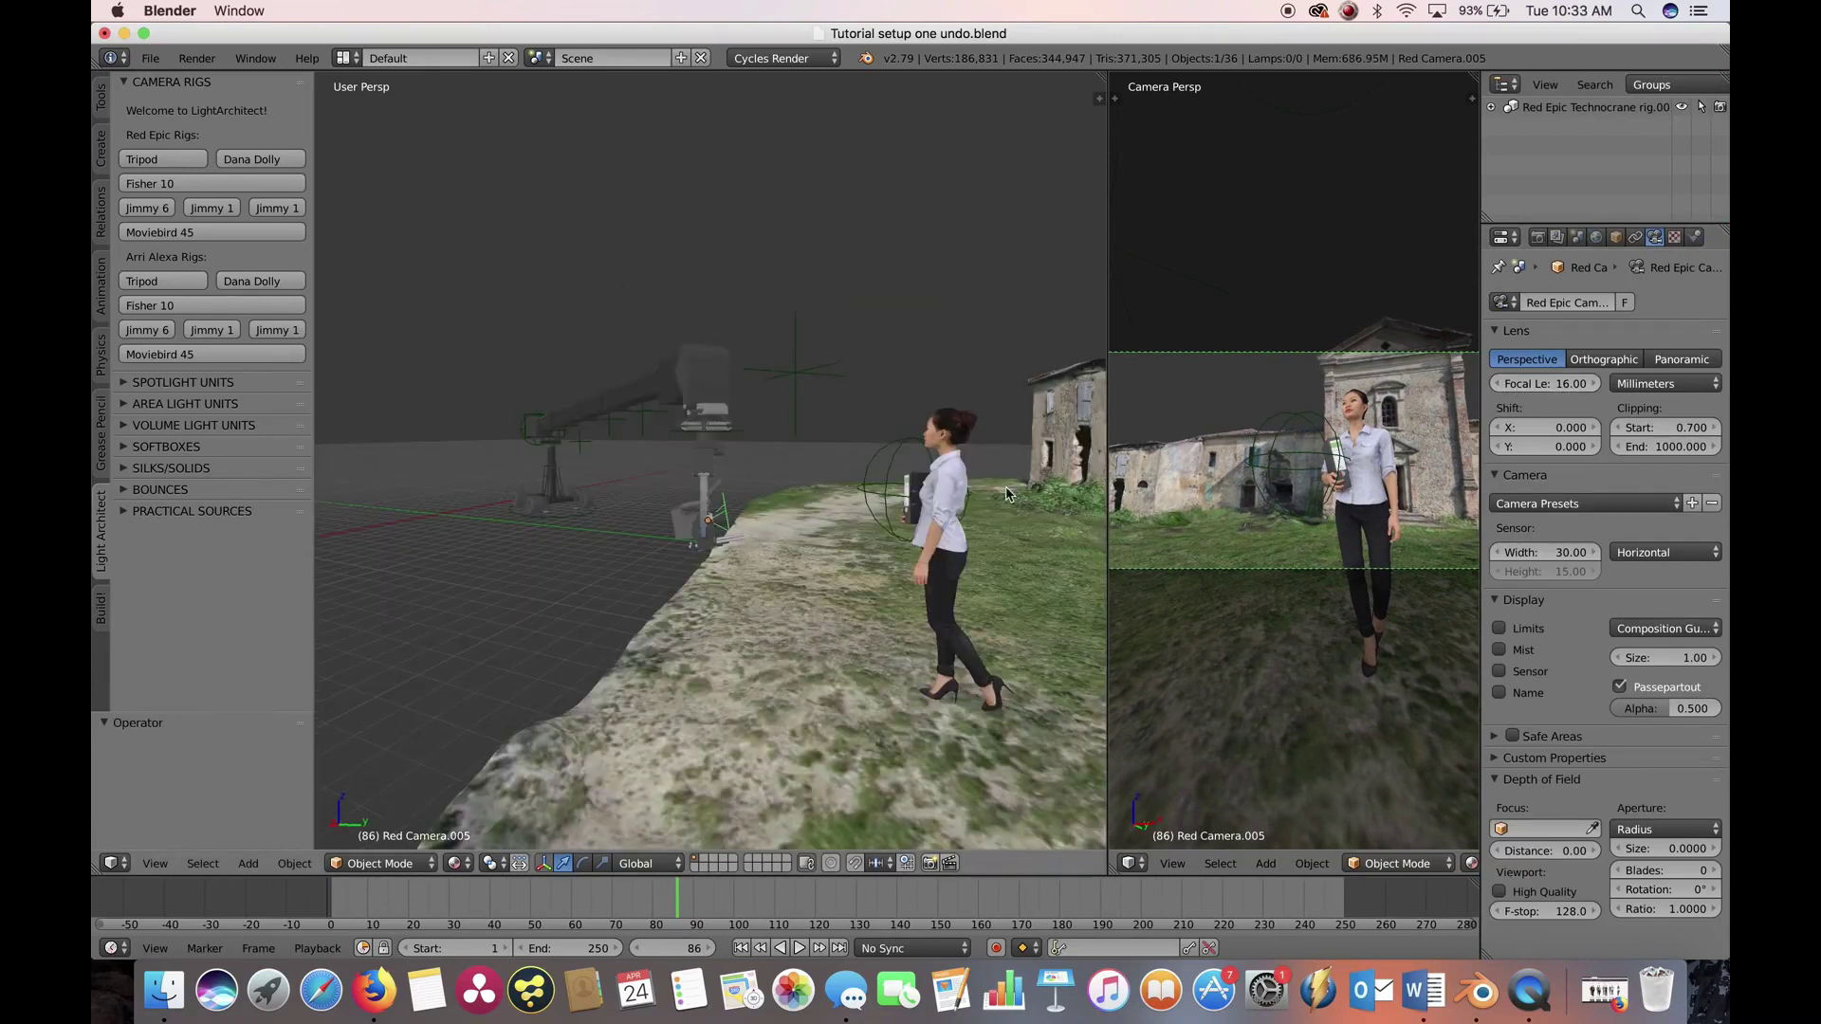
middle_click_drag(854, 484, 815, 491)
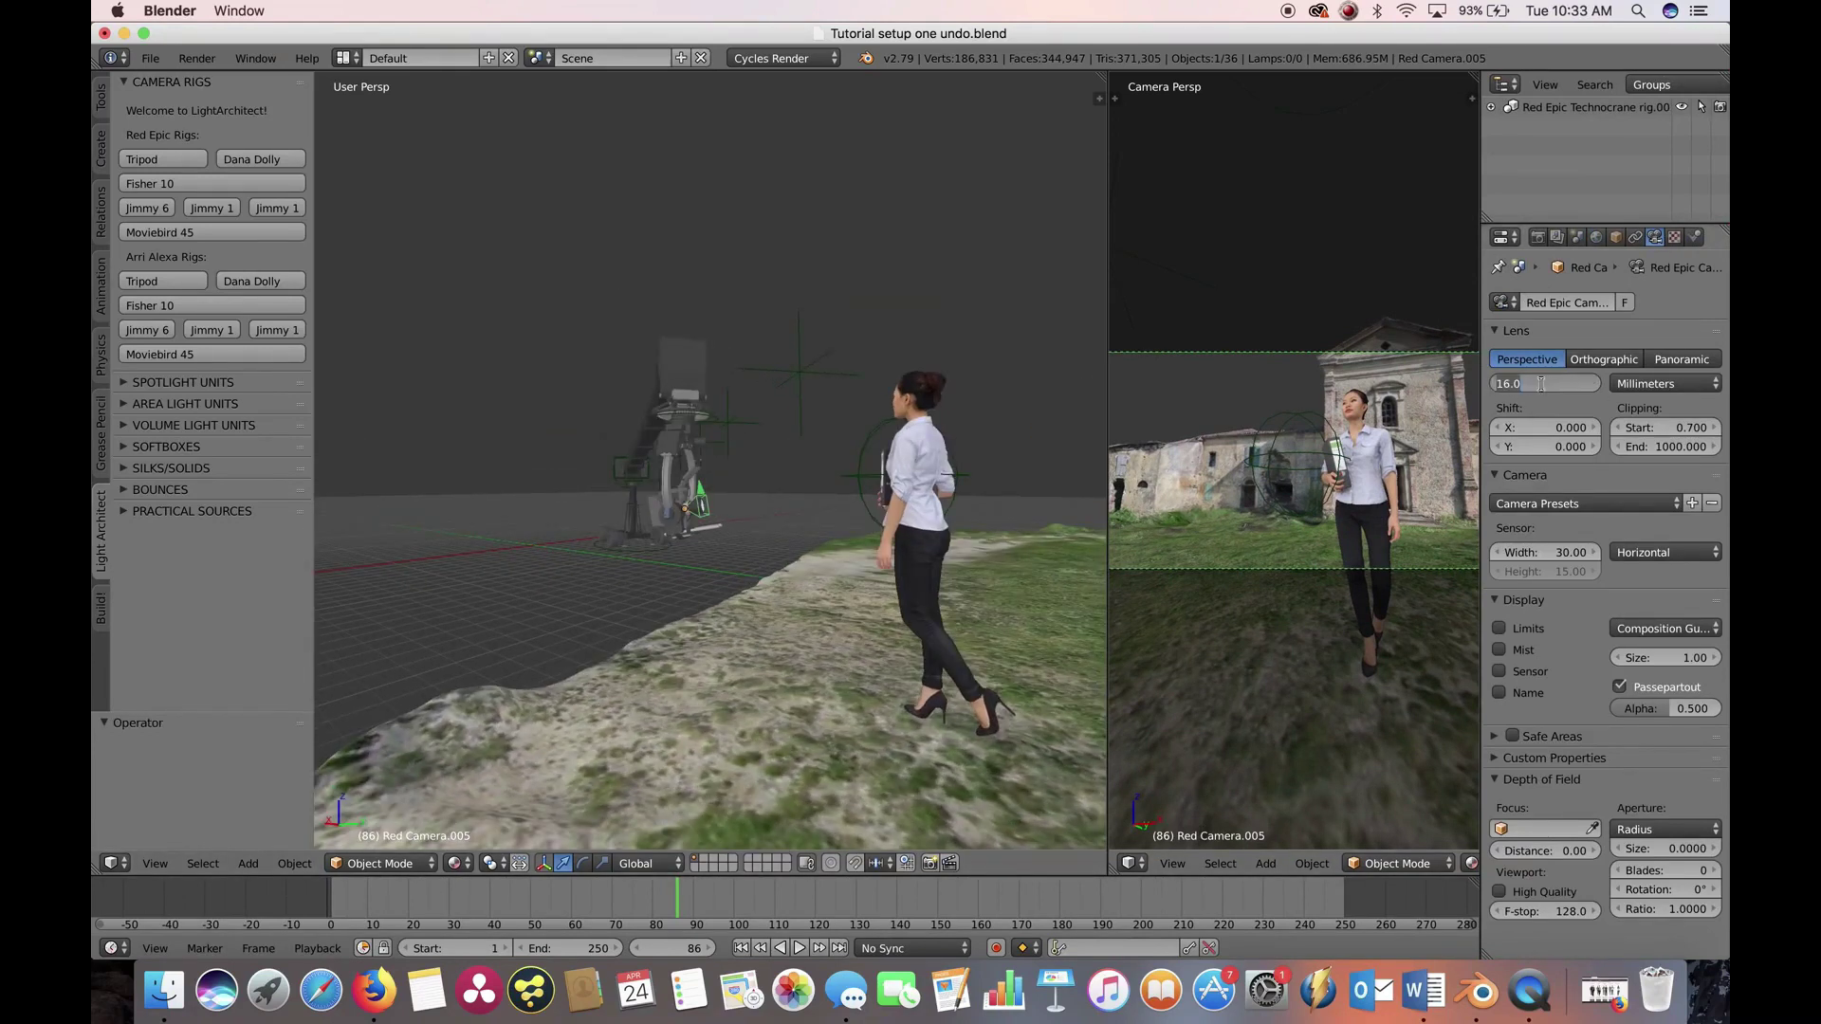
type("24")
type("Focal Le: 24.00")
key("Return")
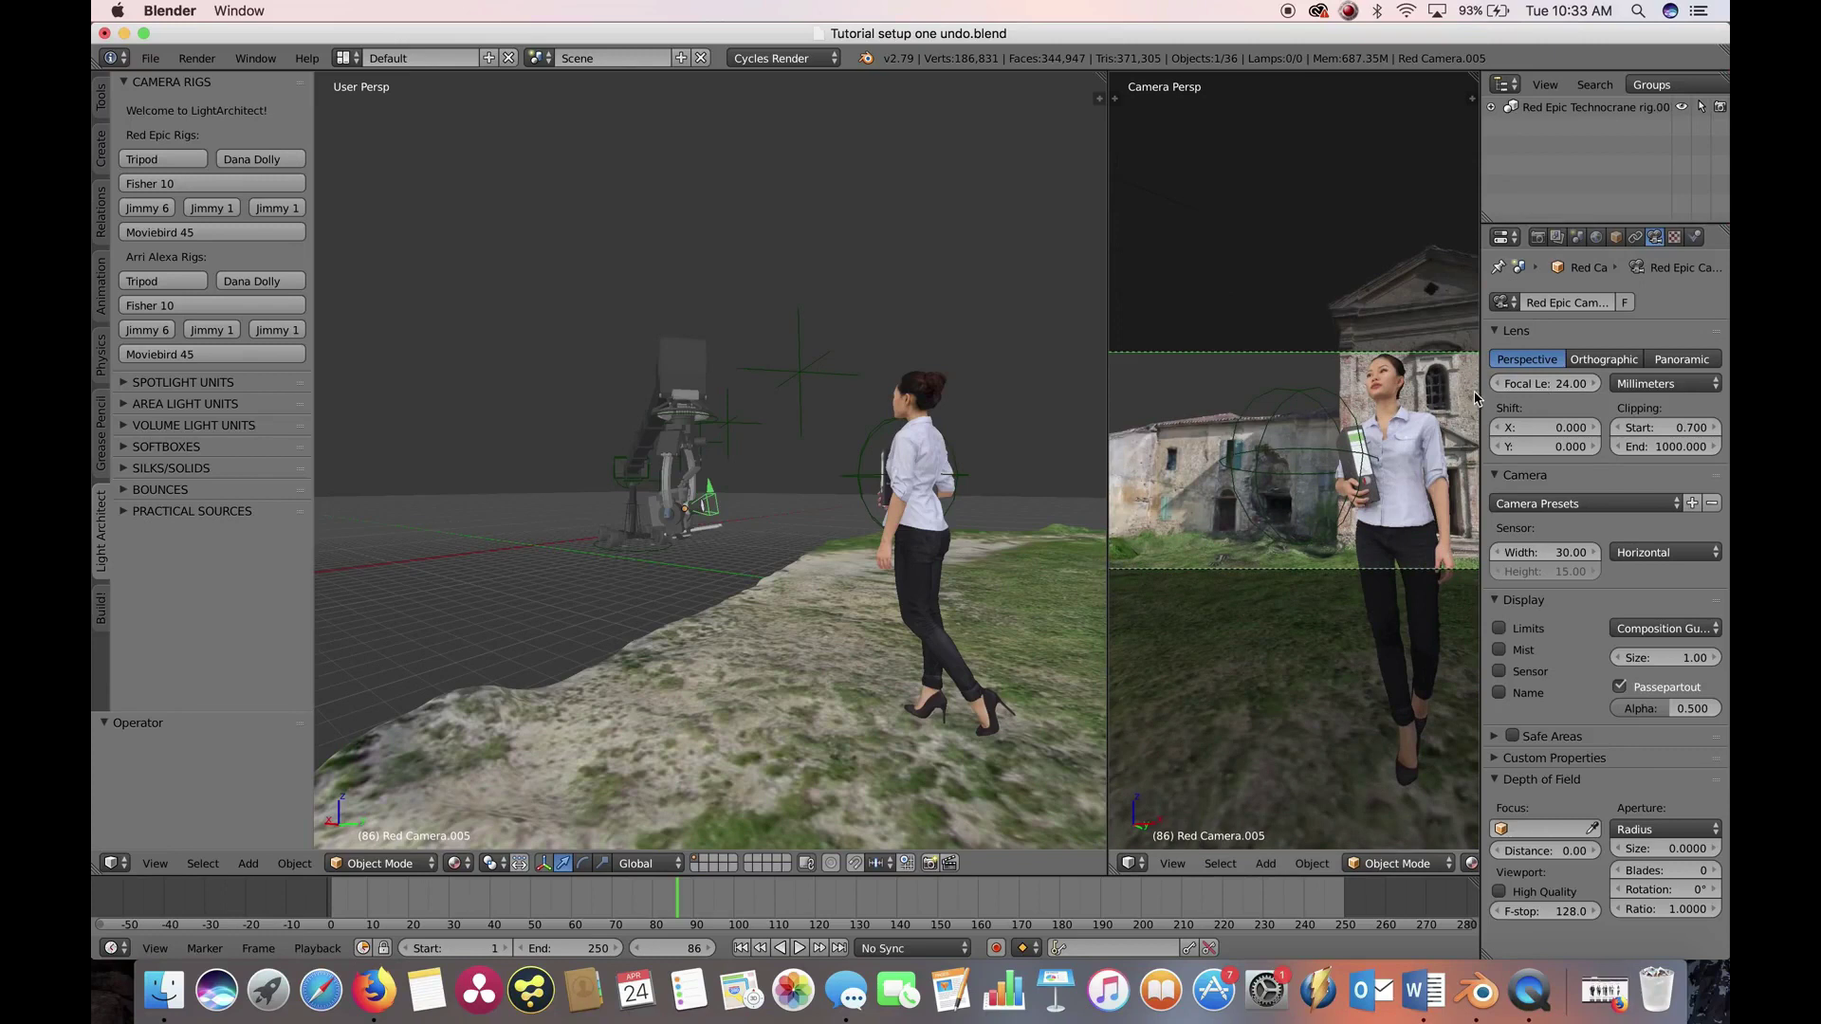
left_click_drag(1108, 499, 1093, 498)
middle_click_drag(855, 498, 640, 570)
scroll(593, 583, "down", 5)
Slide the crane base sideways by moving the Moviebird 45 Position Control along X
right_click(392, 605)
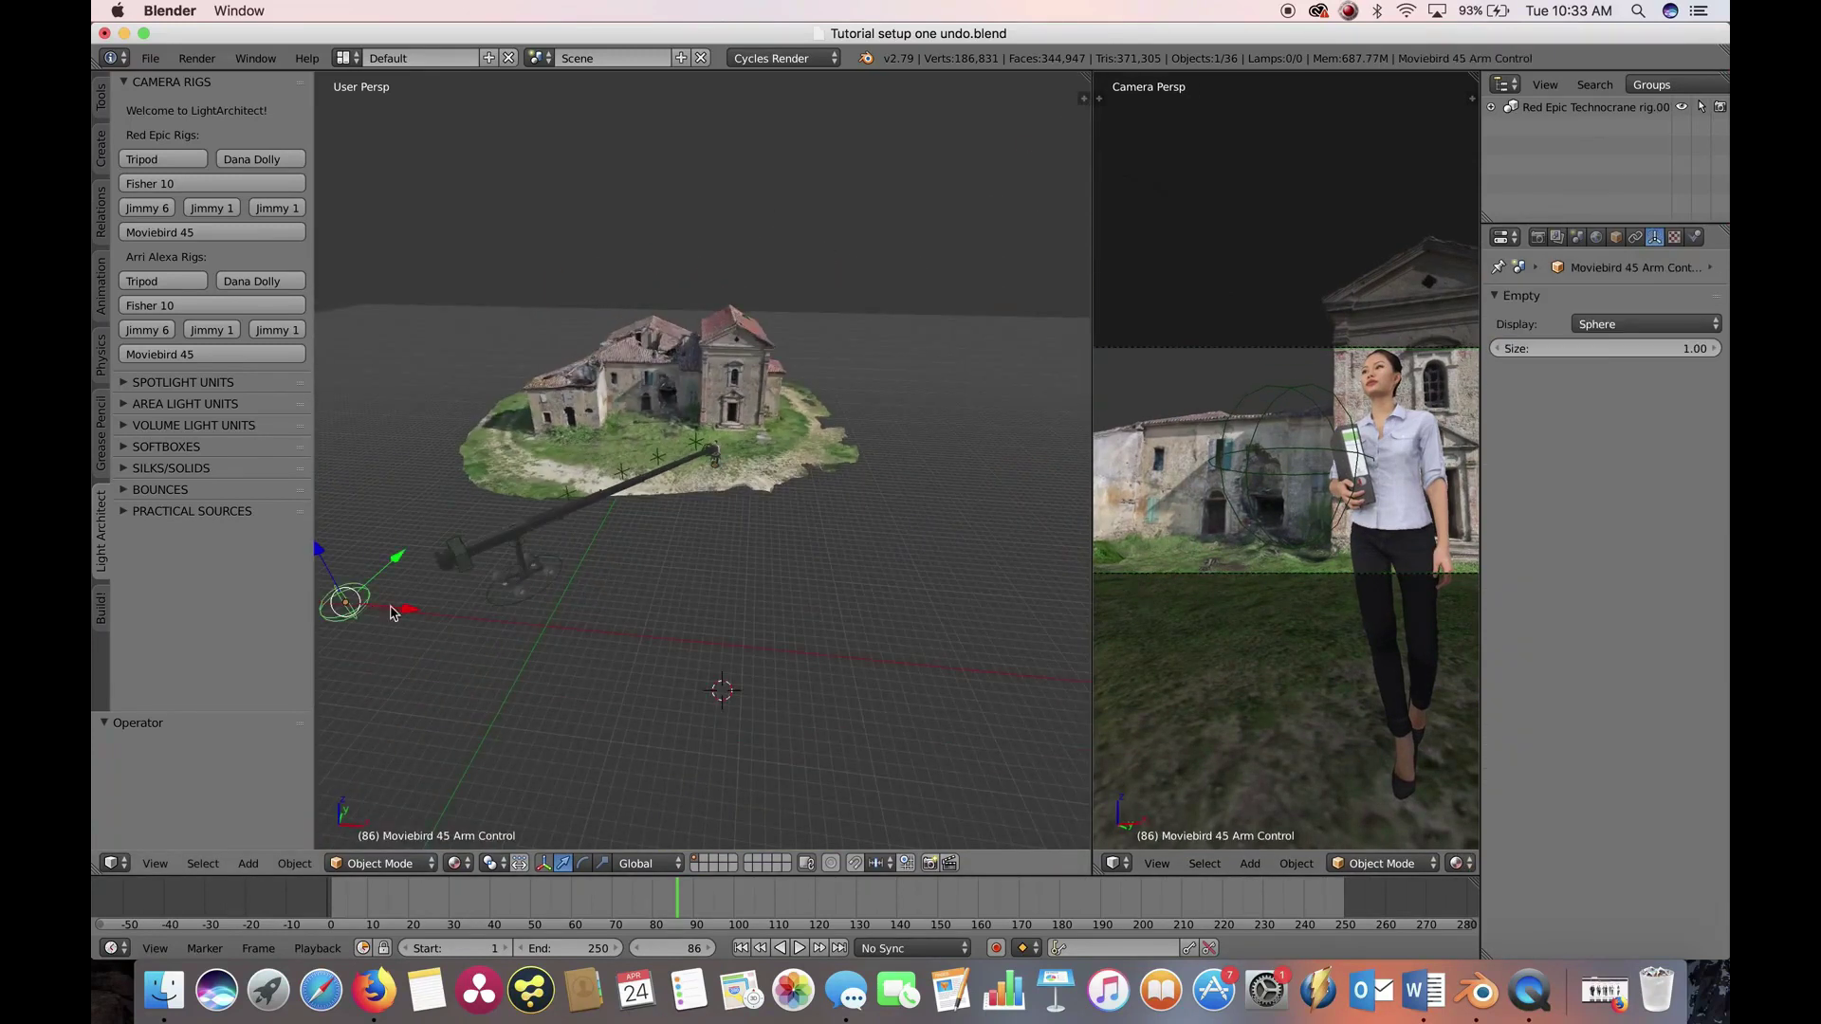
middle_click_drag(769, 651, 699, 651)
right_click(515, 667)
key("g")
key("x")
left_click(1295, 592)
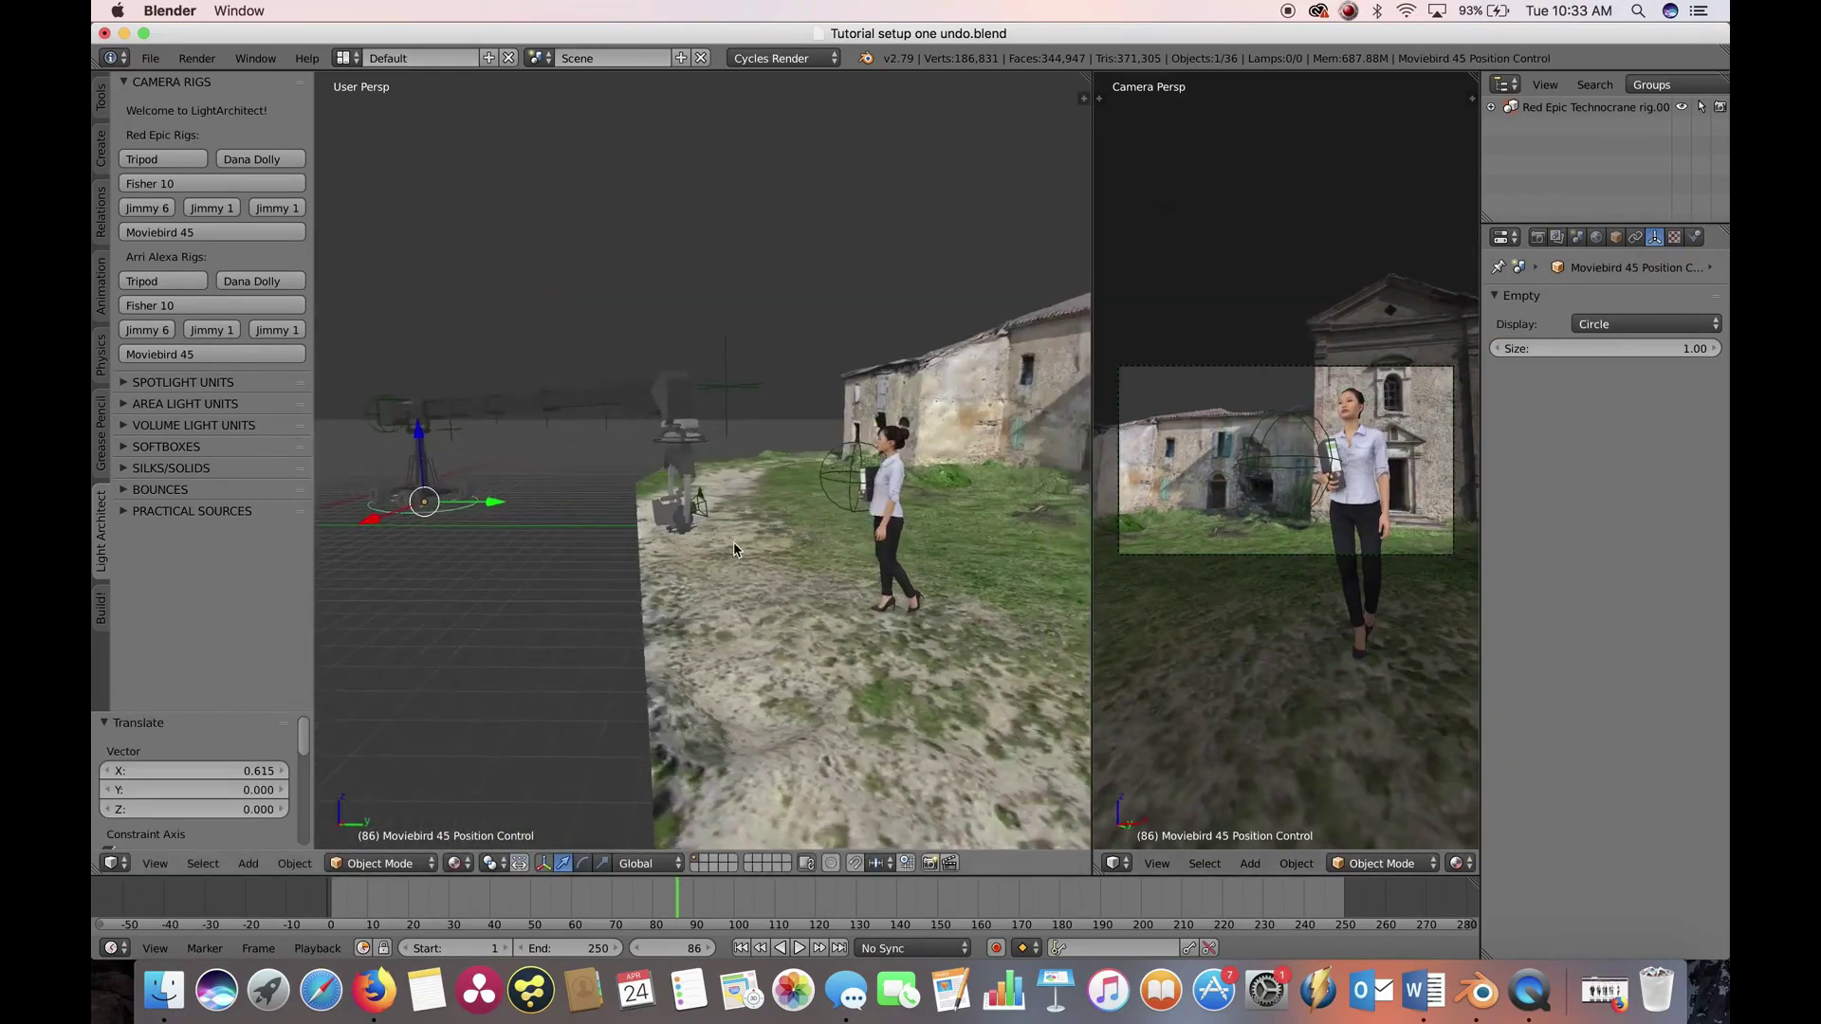
middle_click_drag(1272, 325, 1271, 403)
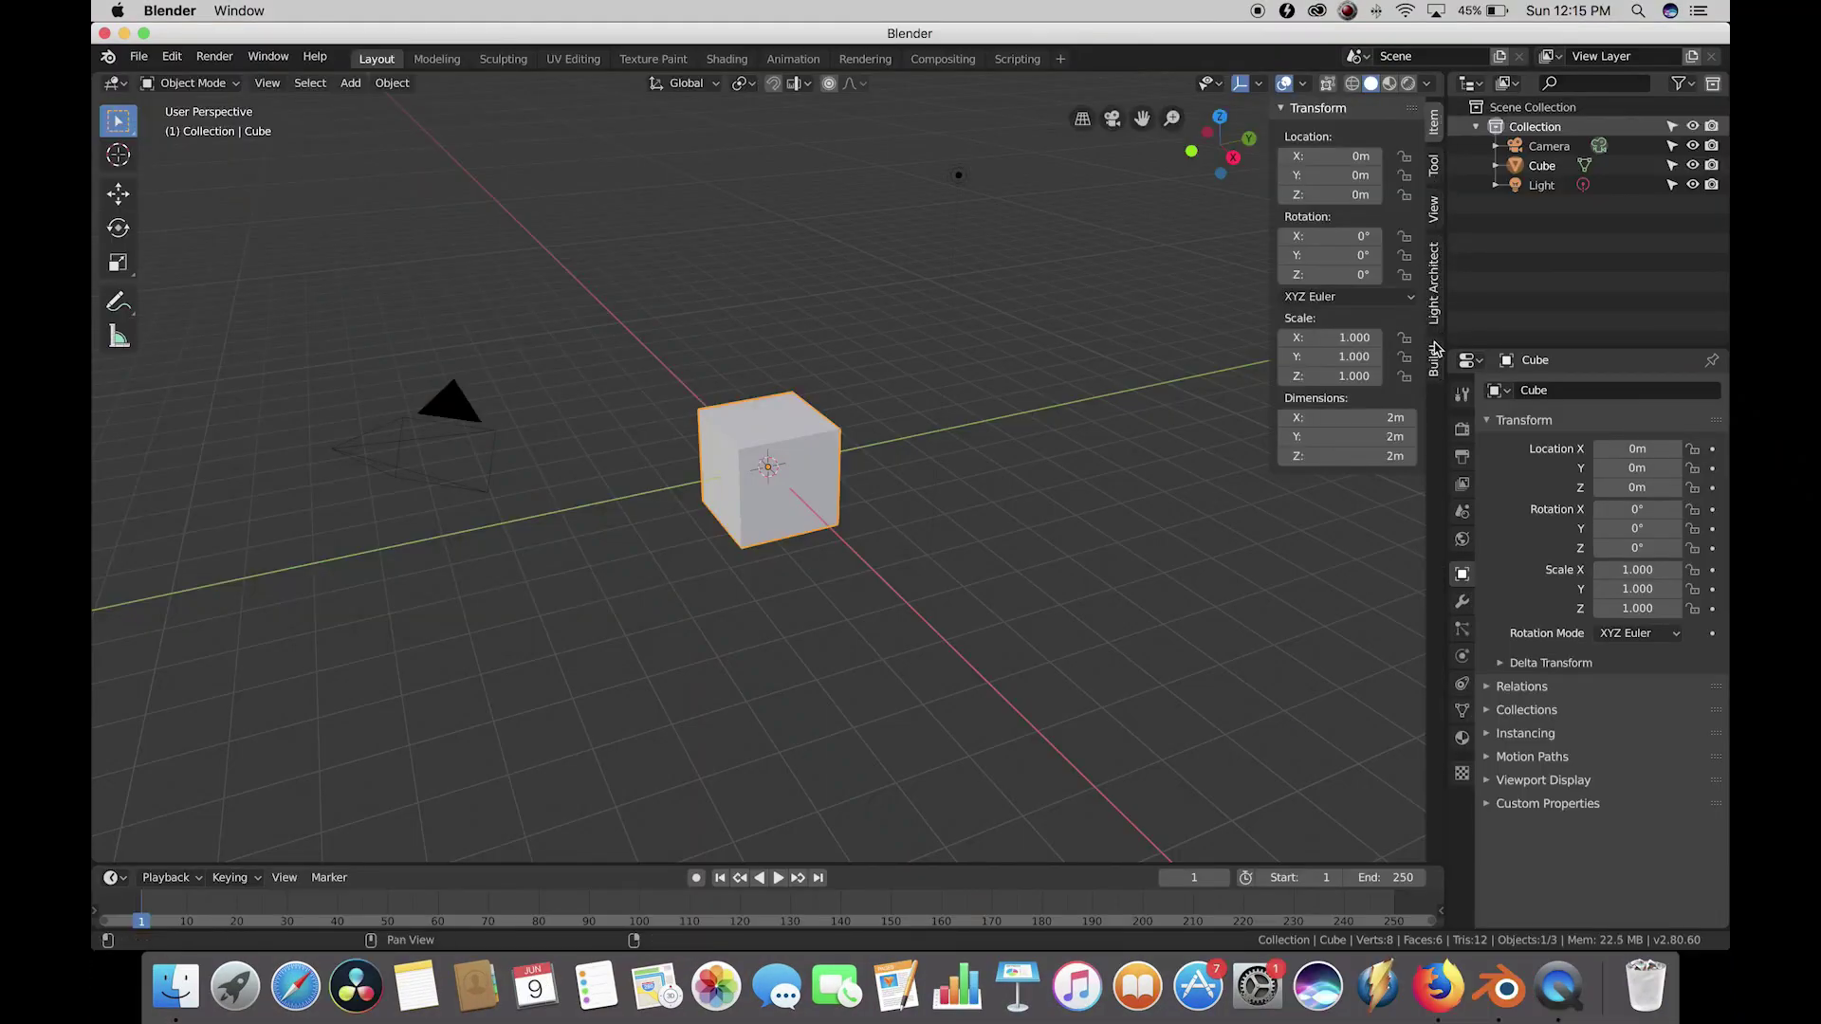
Show the Light Architect sidebar widened, with sections collapsed and the Build tab active
left_click(1437, 311)
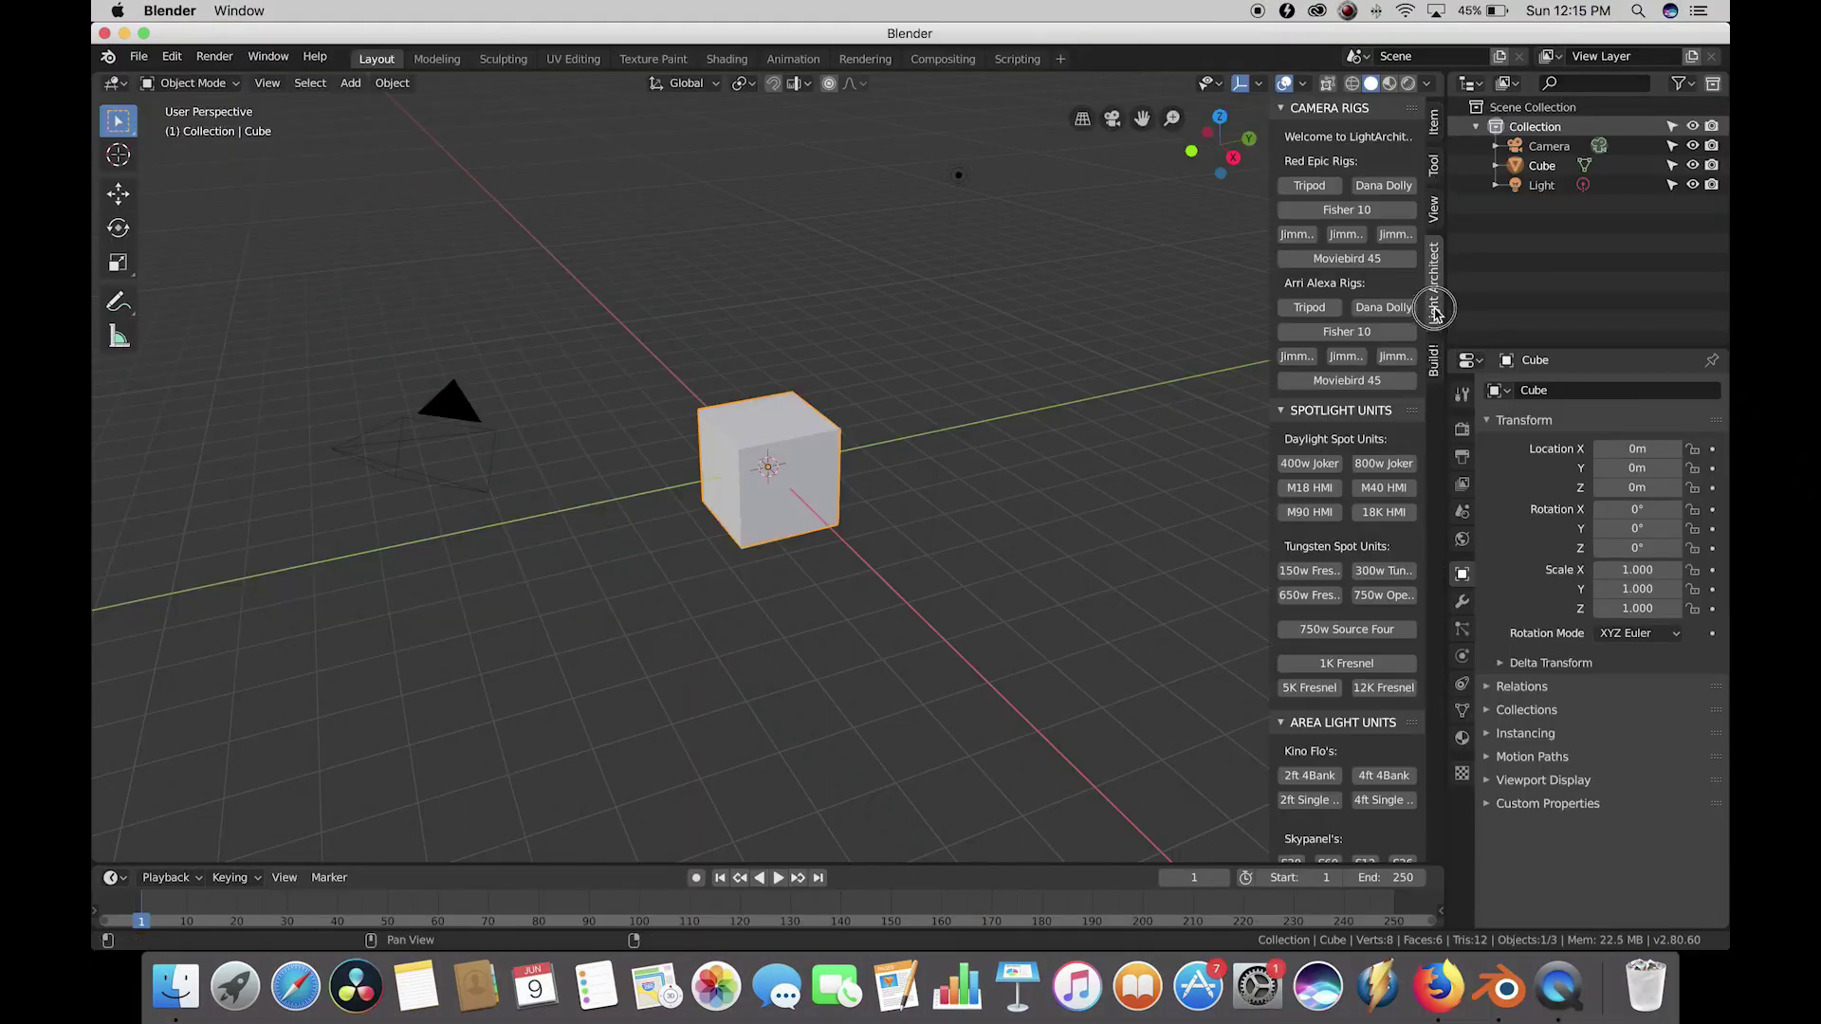
left_click_drag(1271, 292, 1164, 305)
scroll(1225, 402, "down", 5)
scroll(1225, 402, "down", 5)
scroll(1226, 402, "down", 5)
scroll(1225, 401, "down", 3)
scroll(1226, 401, "up", 5)
scroll(1225, 402, "up", 5)
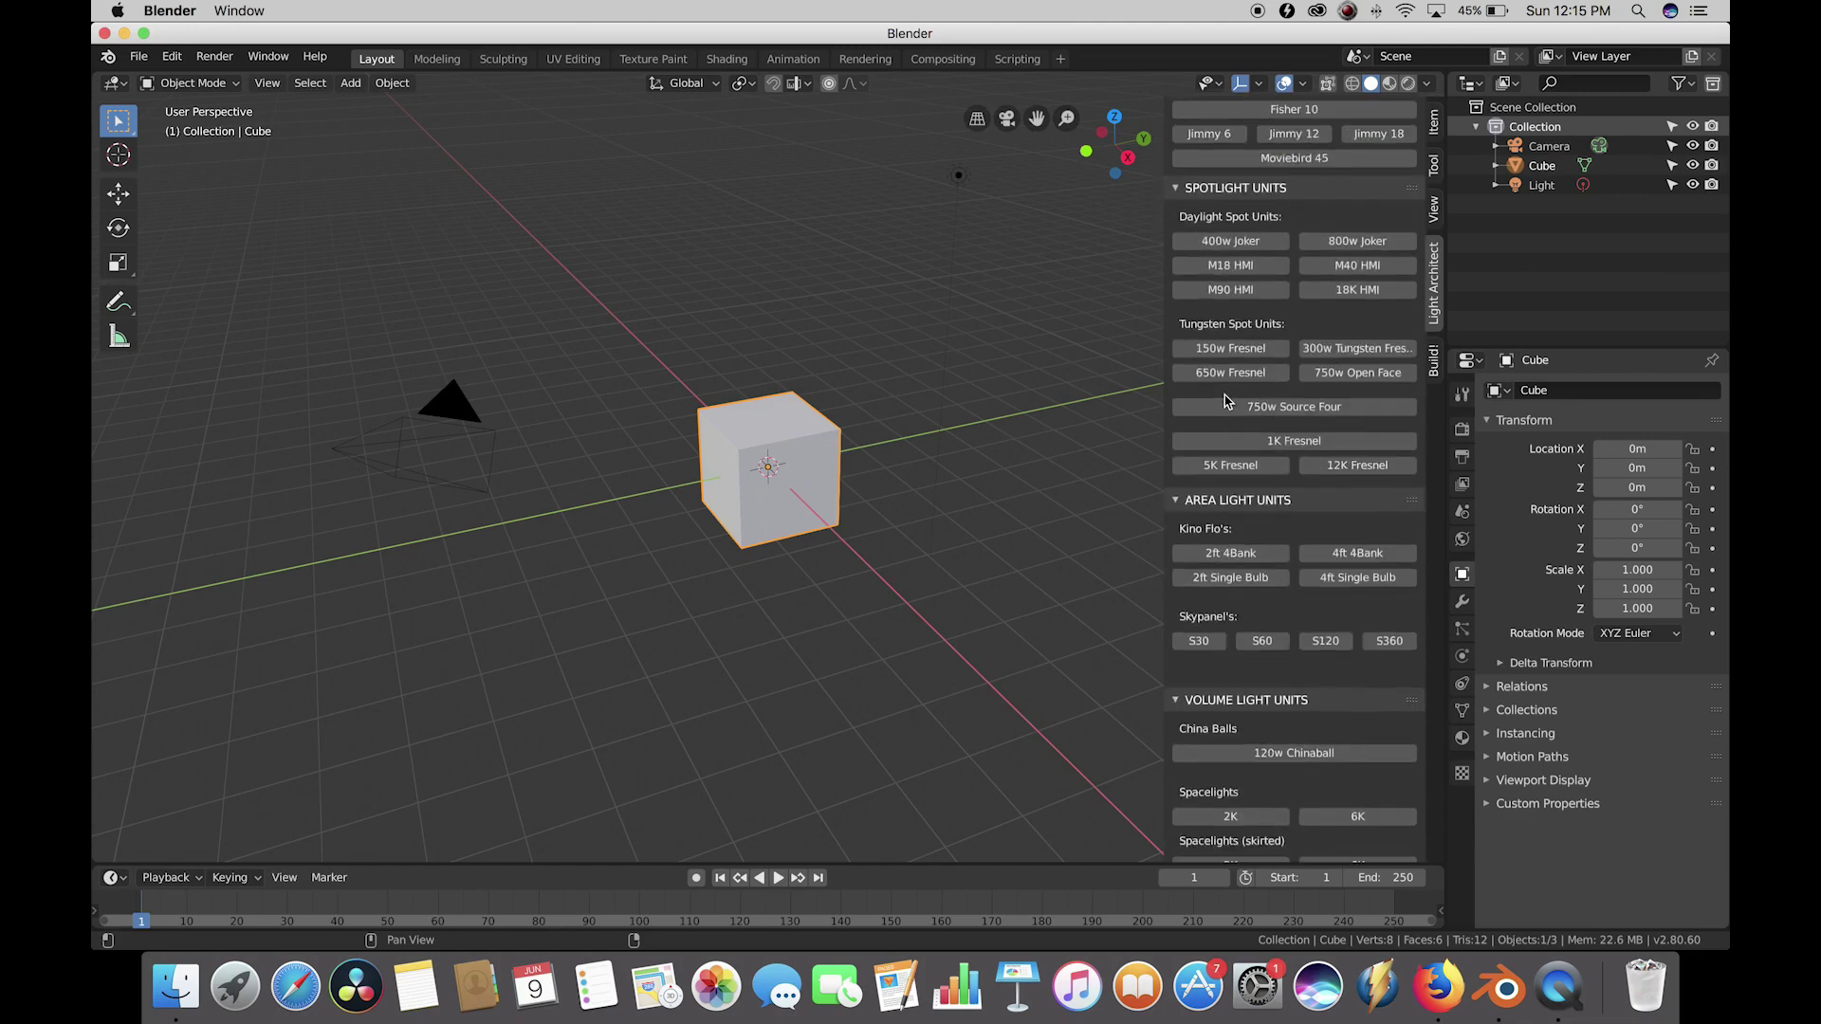
left_click_drag(1280, 108, 1330, 272)
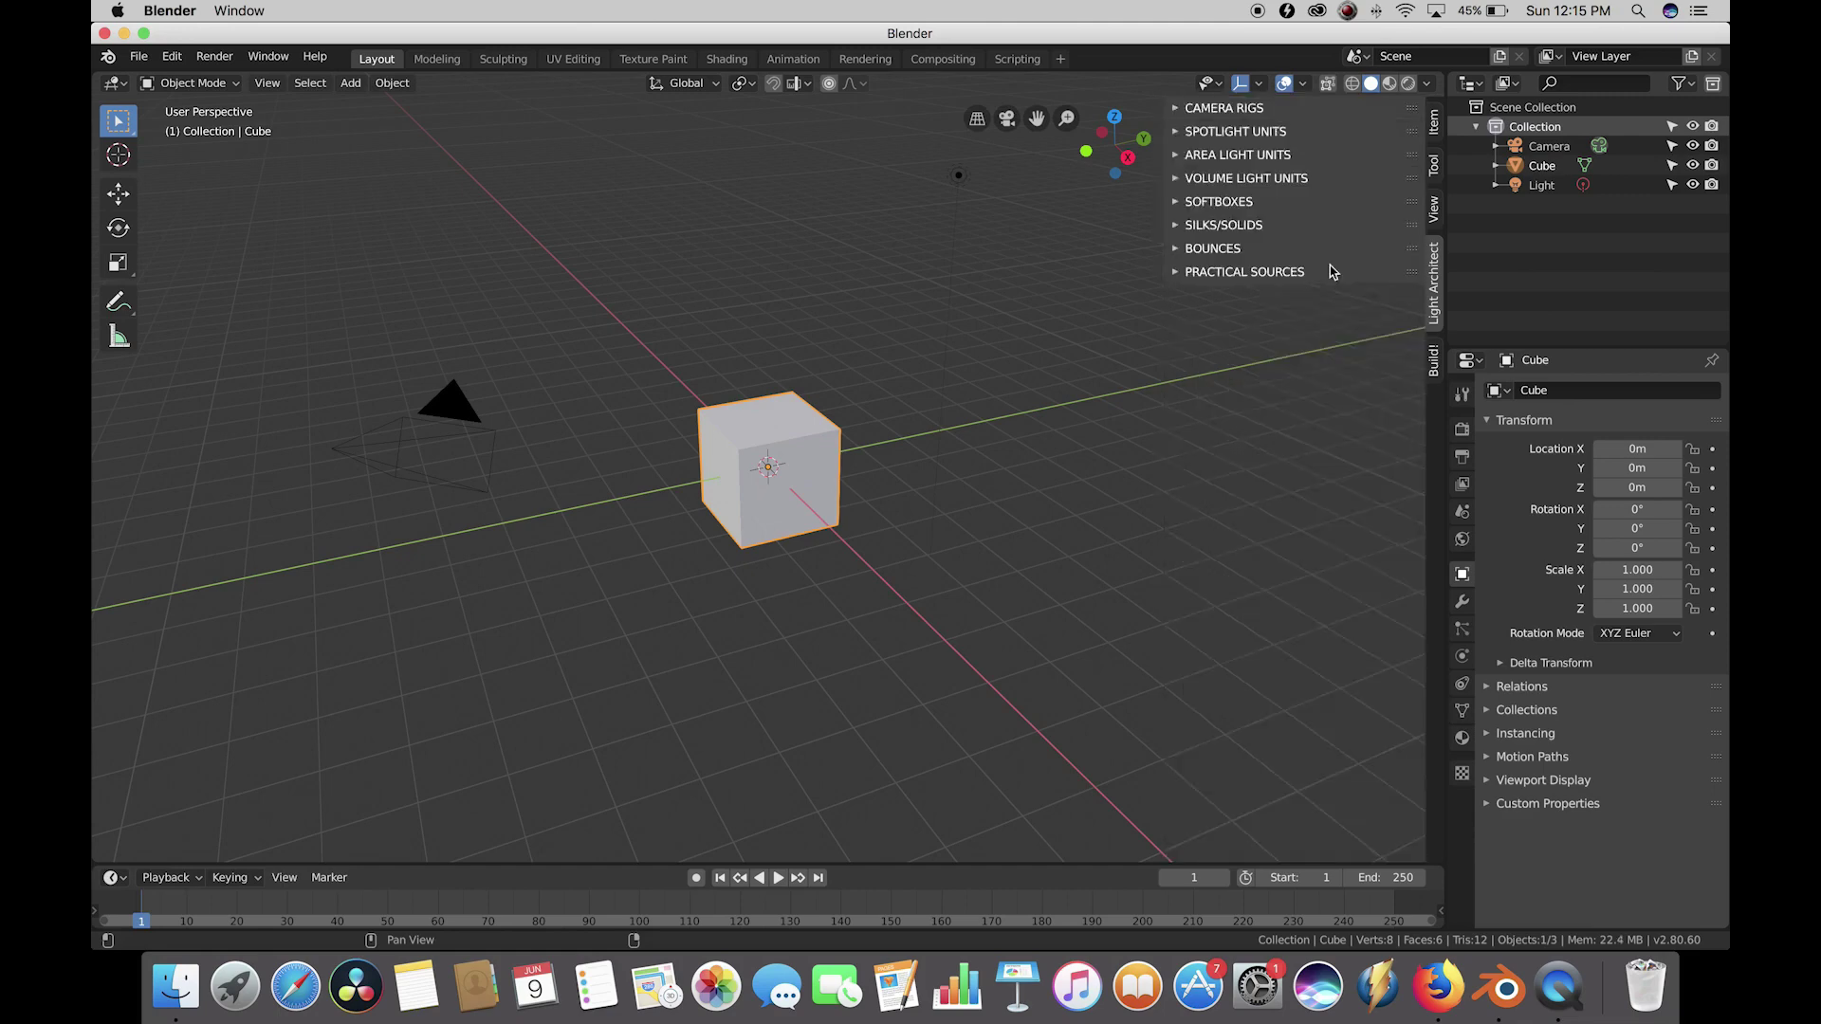
left_click(1433, 359)
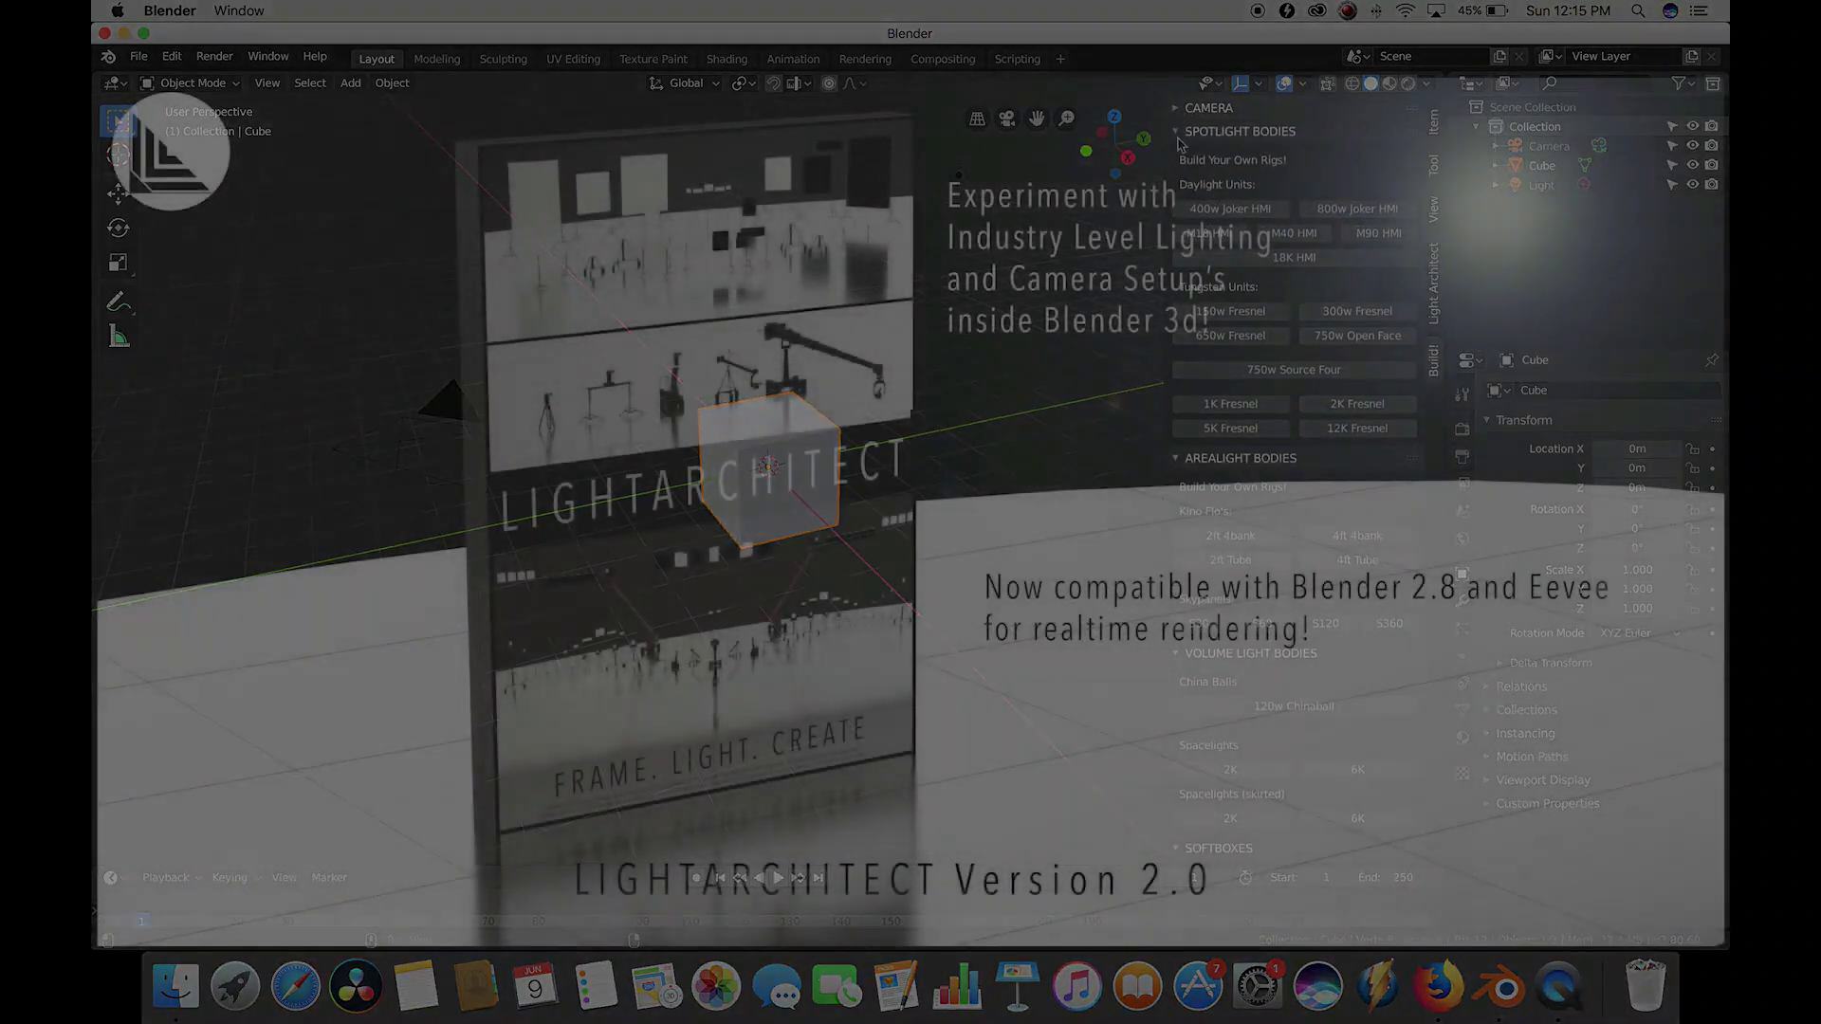